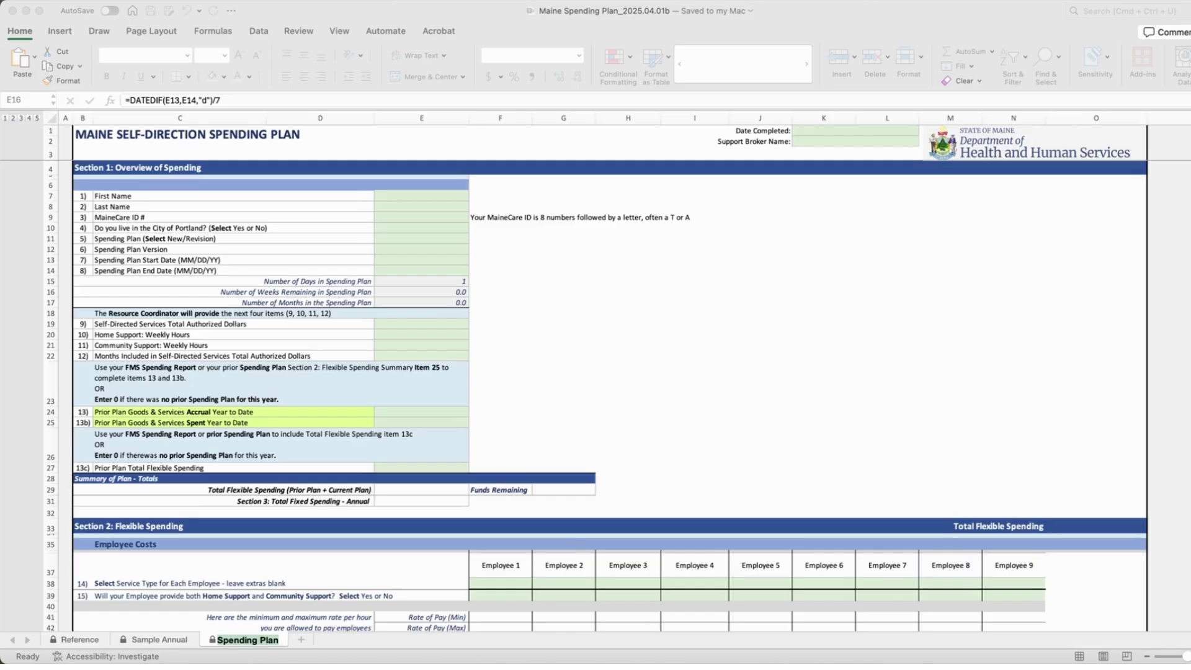
Step: Try to clear the protected Number of Weeks Remaining in Spending Plan cell
click(406, 250)
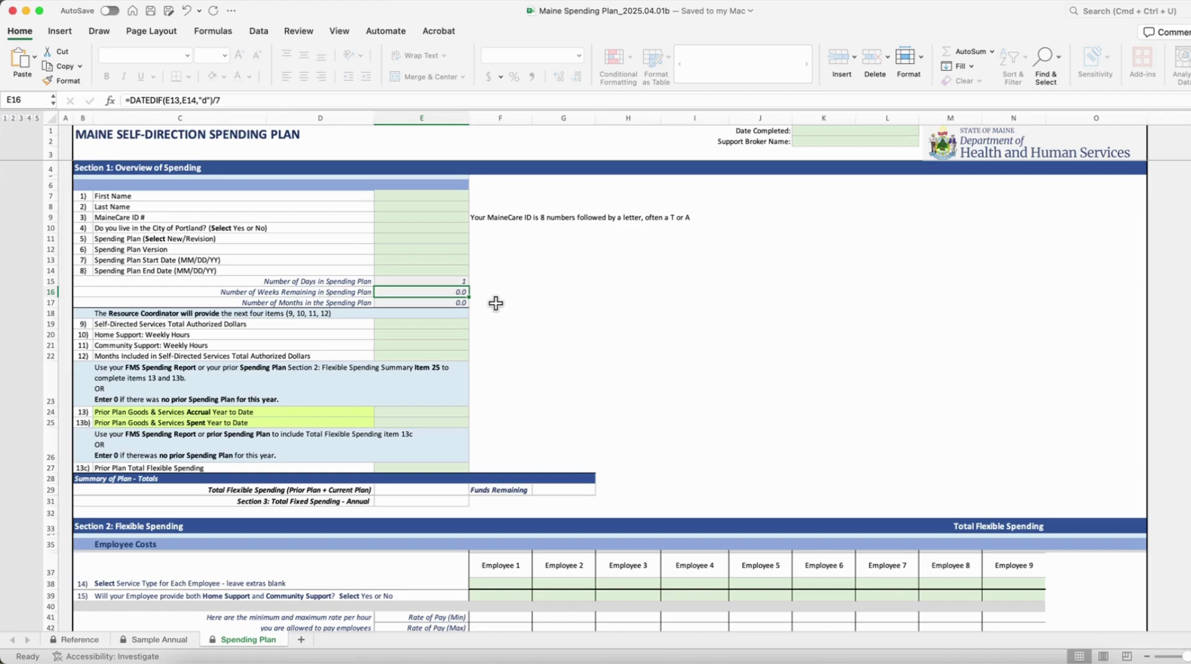
key(Delete)
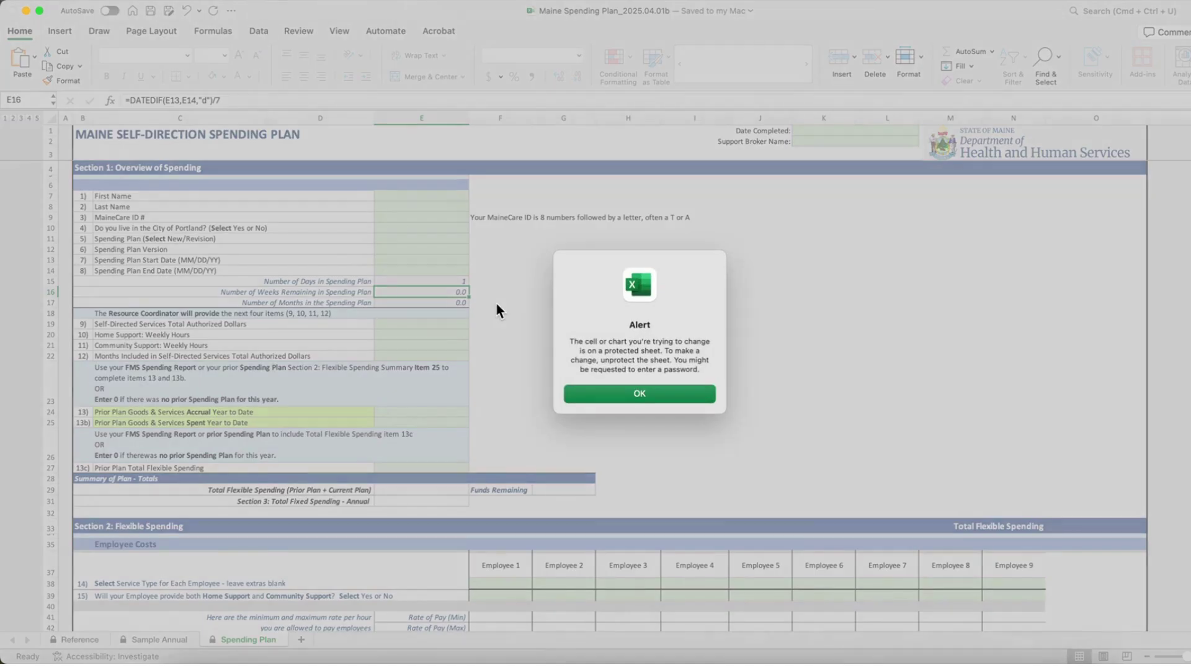
click(660, 391)
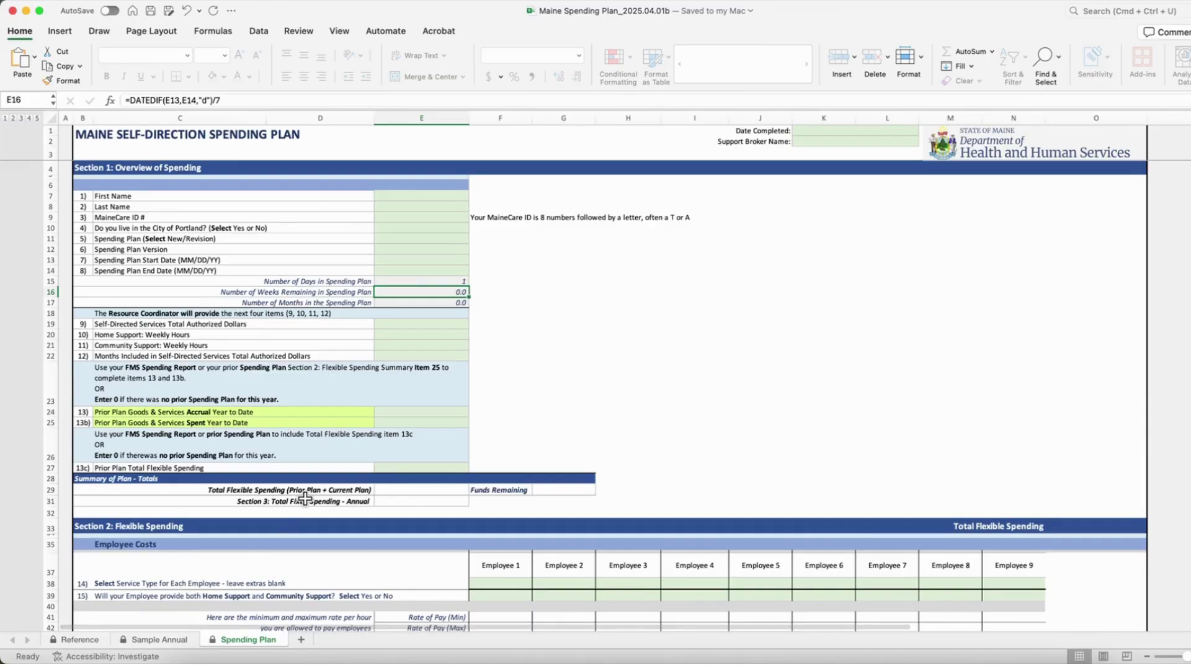
Step: Review the Sample Annual and Reference sheets and return to the Spending Plan sheet
click(155, 638)
scroll(246, 475, up, 15)
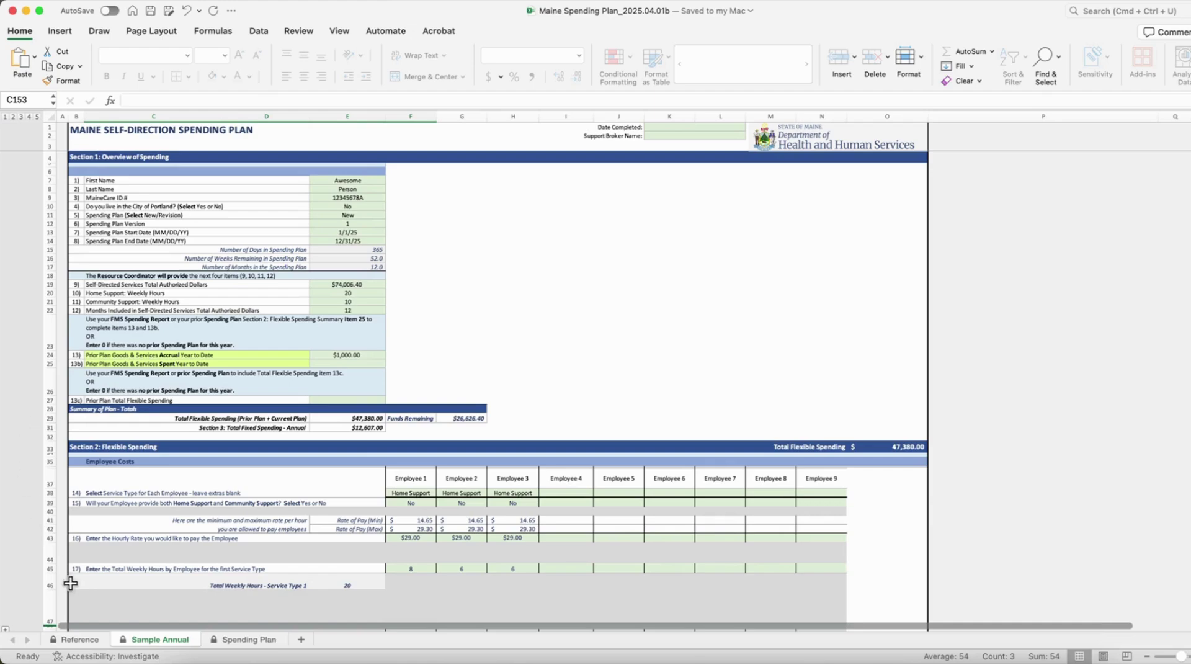
click(73, 638)
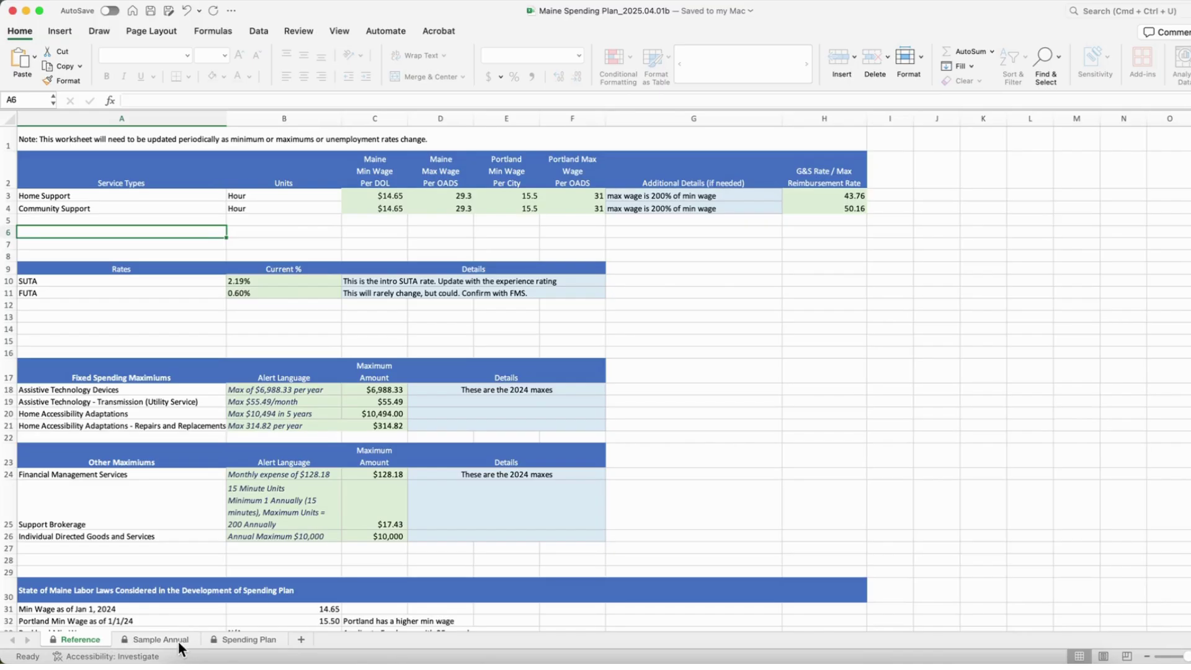
click(227, 637)
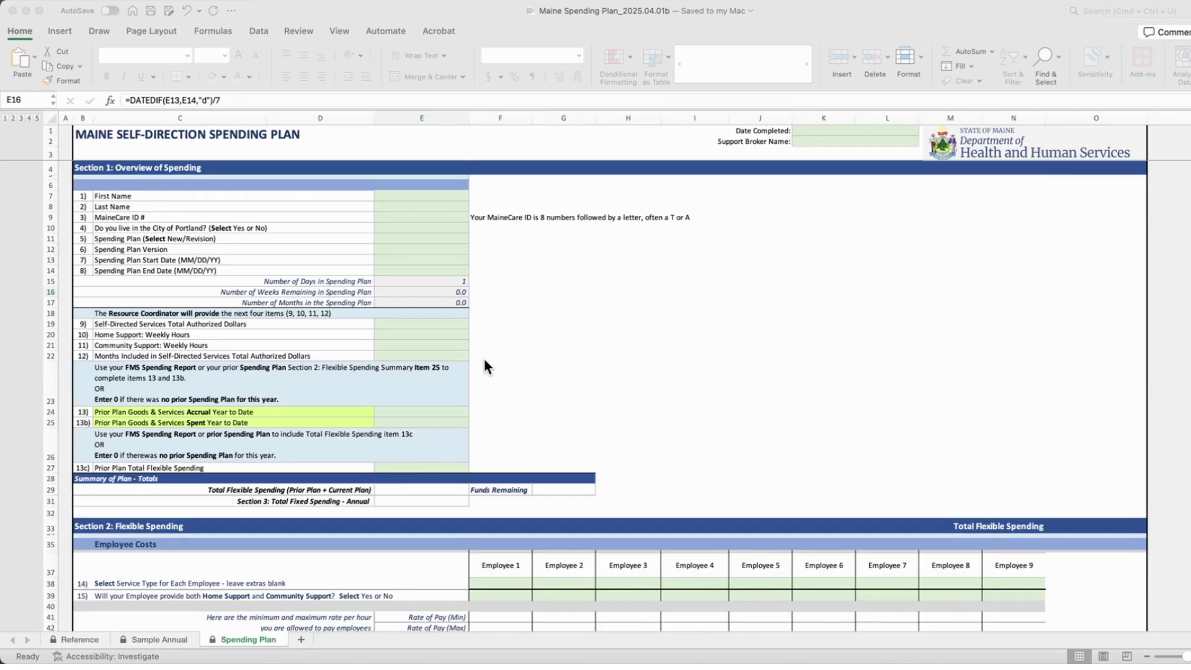
Step: Examine the Section 1 overview items and plan totals on the Spending Plan sheet
scroll(484, 360, down, 1)
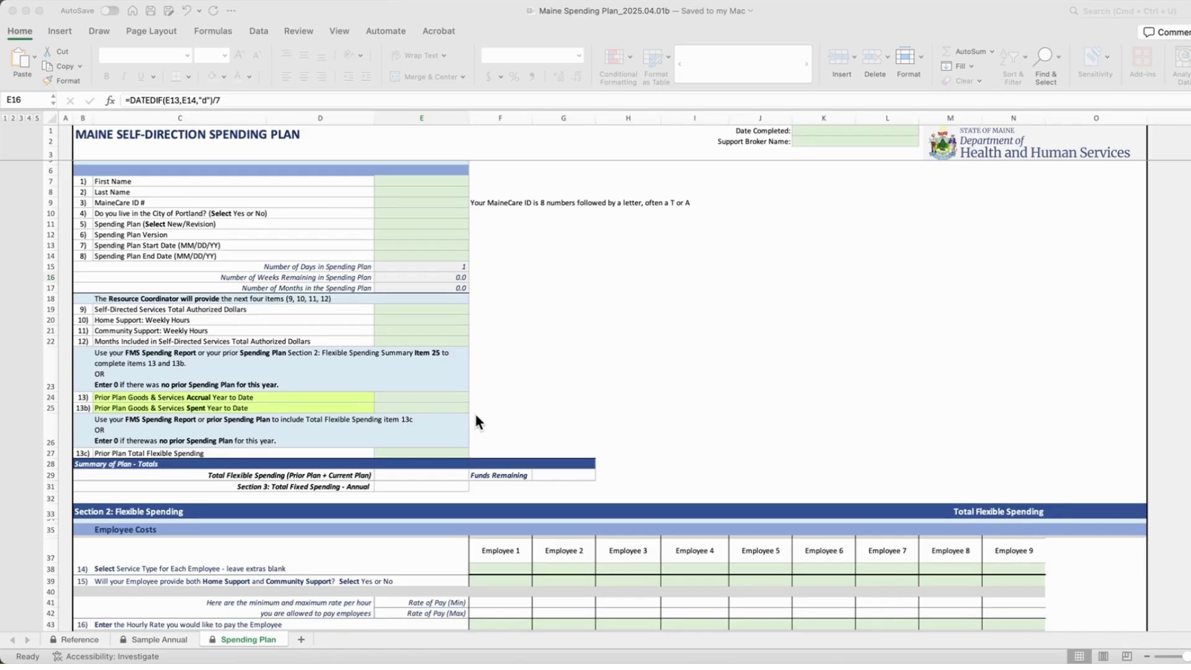
scroll(473, 428, up, 1)
scroll(474, 428, down, 1)
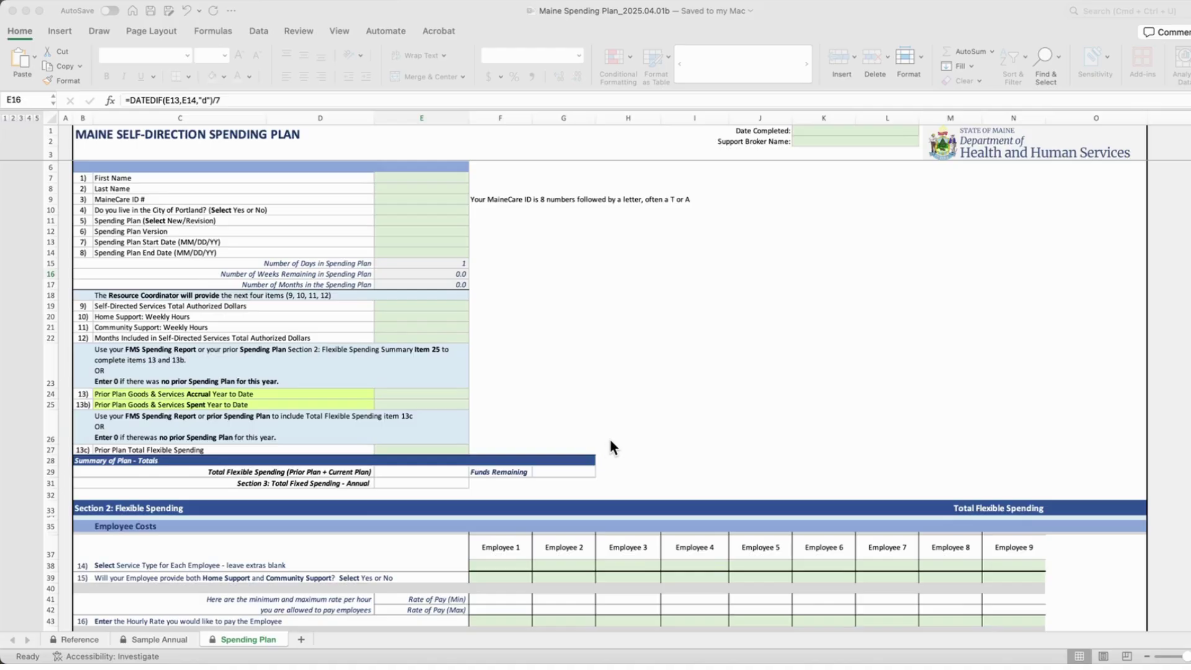
scroll(610, 440, down, 1)
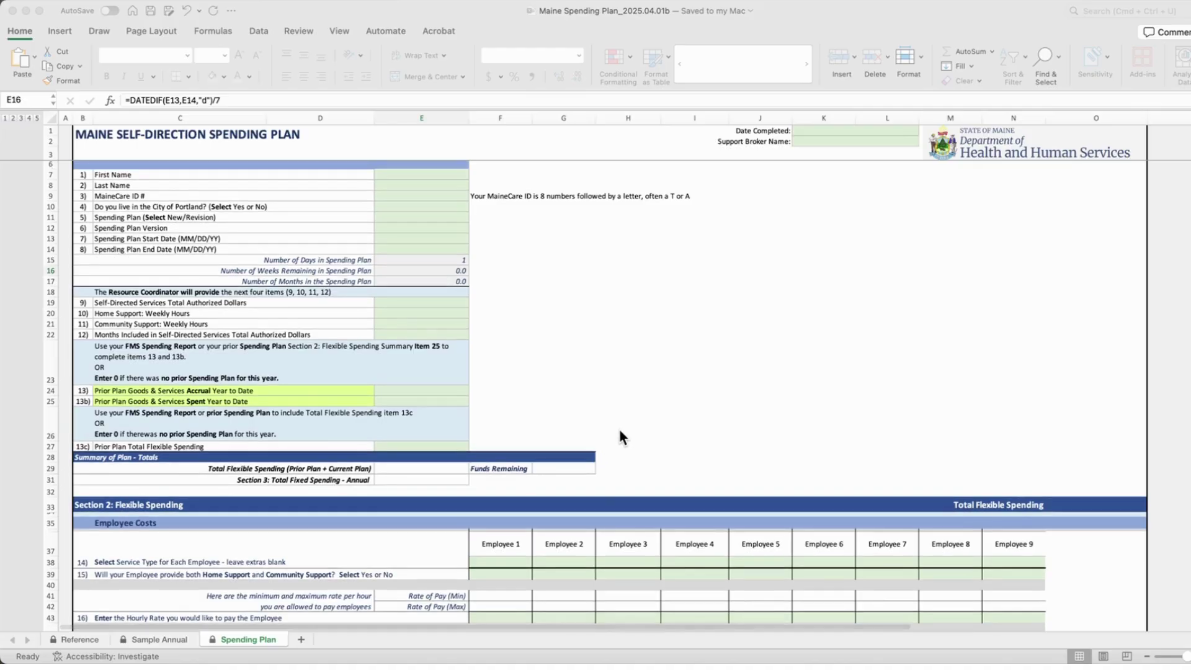
scroll(614, 440, down, 1)
scroll(615, 442, down, 5)
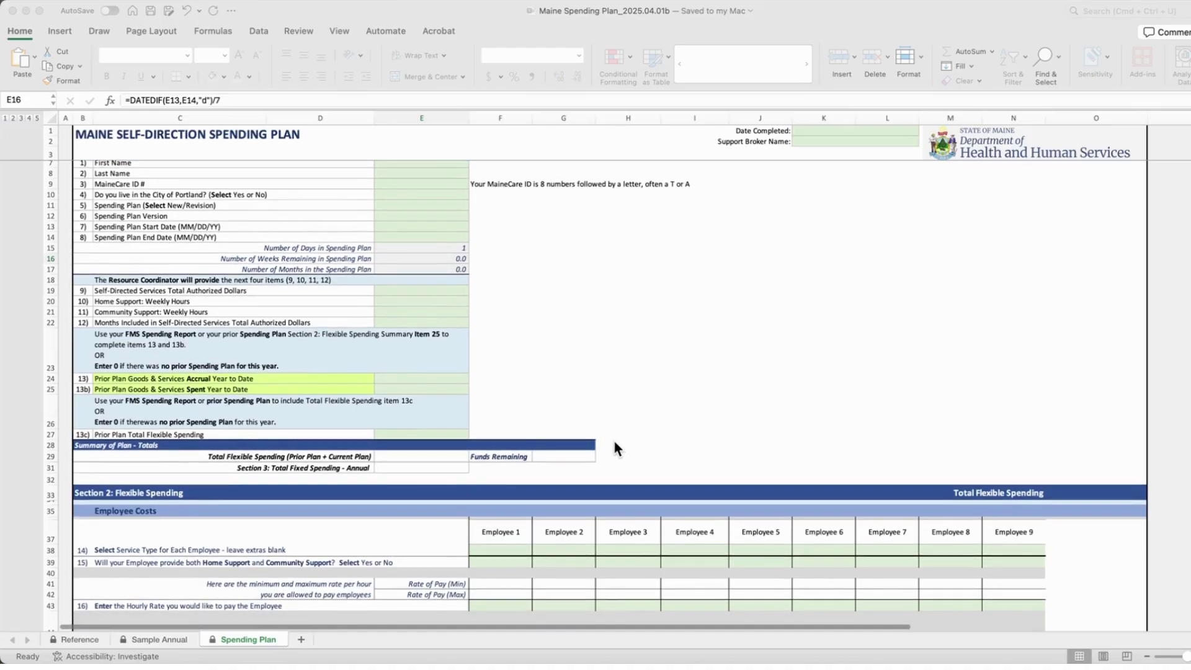
scroll(620, 441, down, 4)
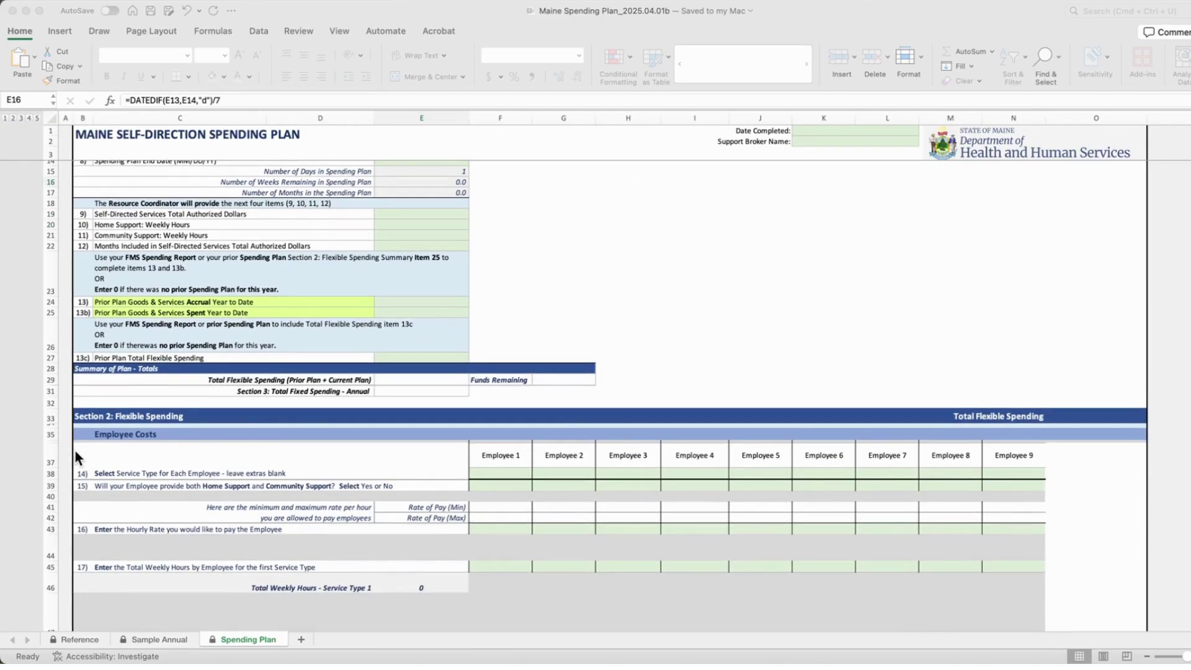
Step: Examine Section 2: Flexible Spending, from Employee Costs through Individual-Directed Goods & Services
scroll(74, 448, down, 2)
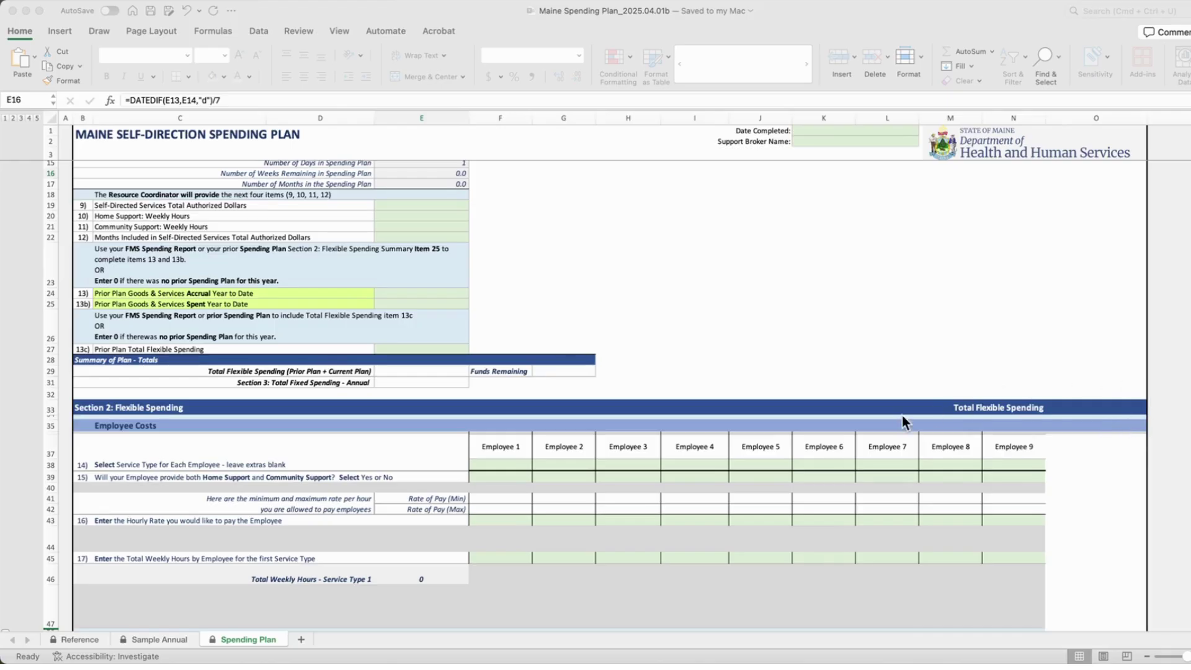
scroll(995, 464, down, 4)
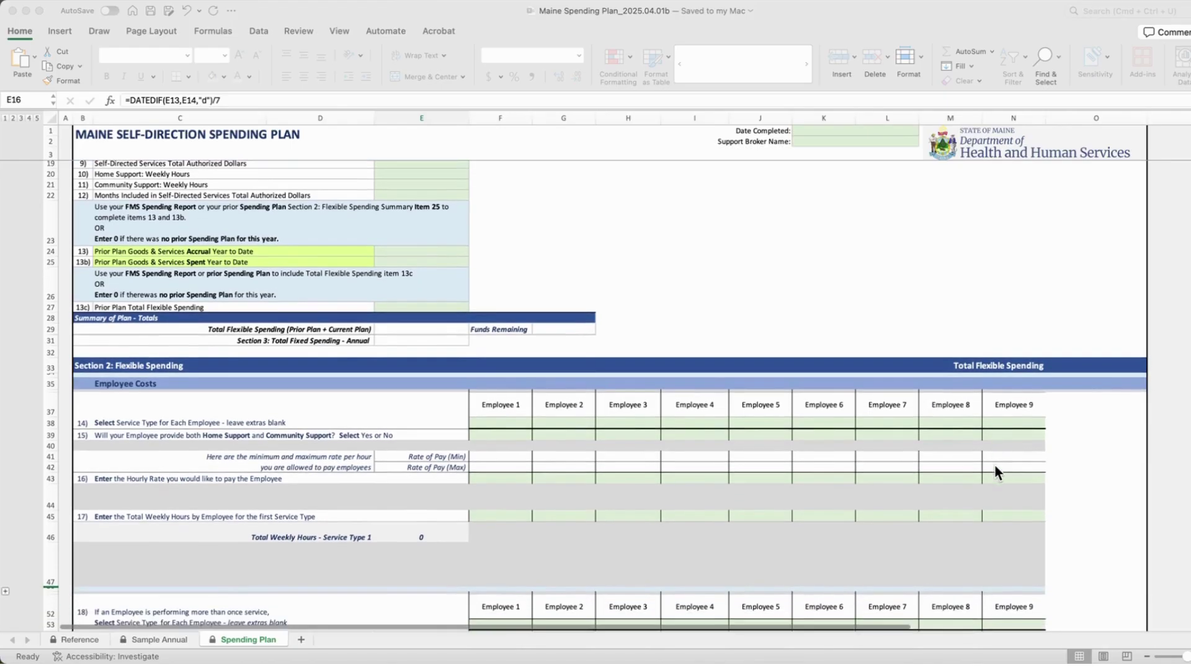
scroll(1047, 416, down, 3)
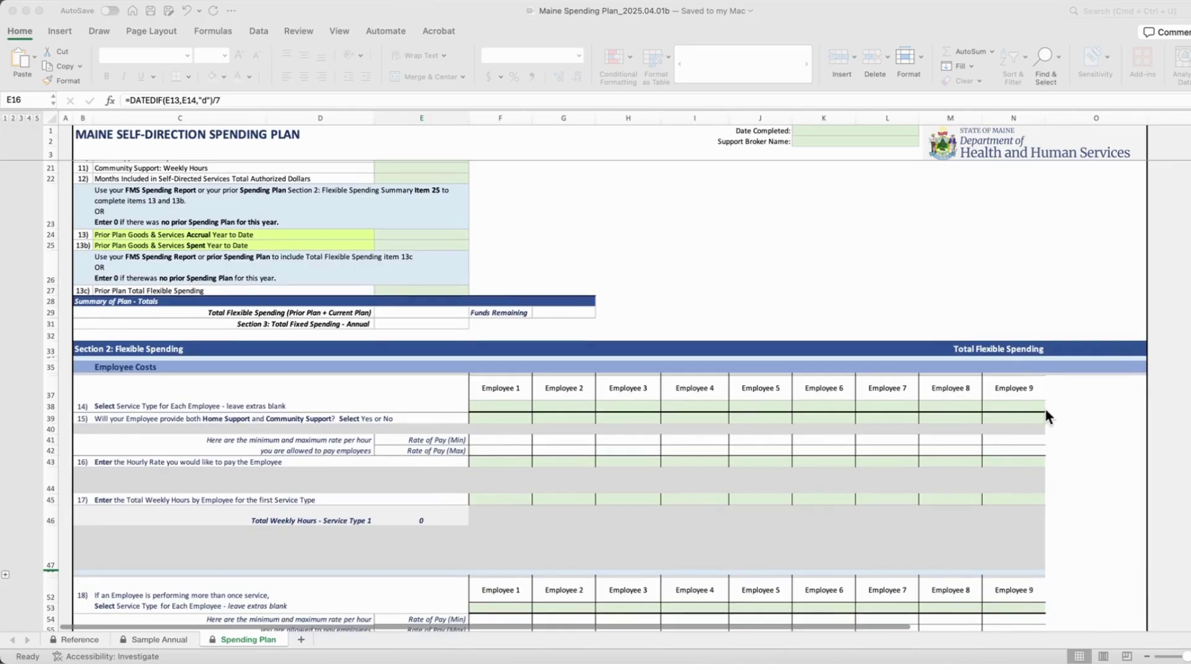
scroll(1047, 406, down, 10)
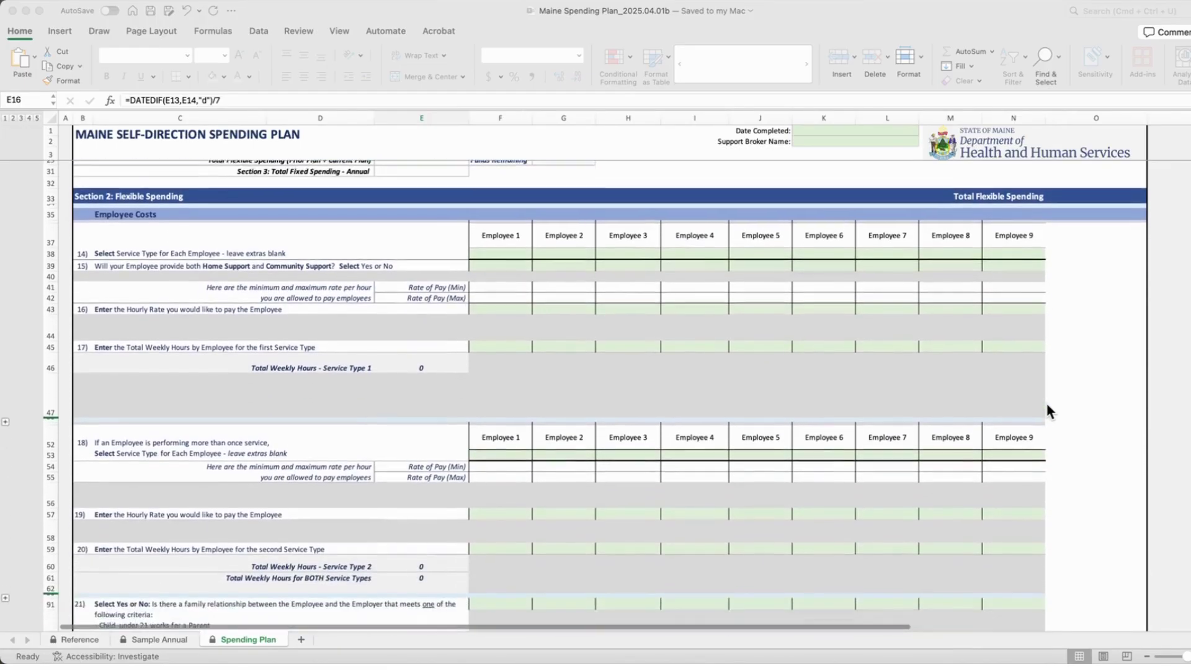
scroll(1047, 406, down, 5)
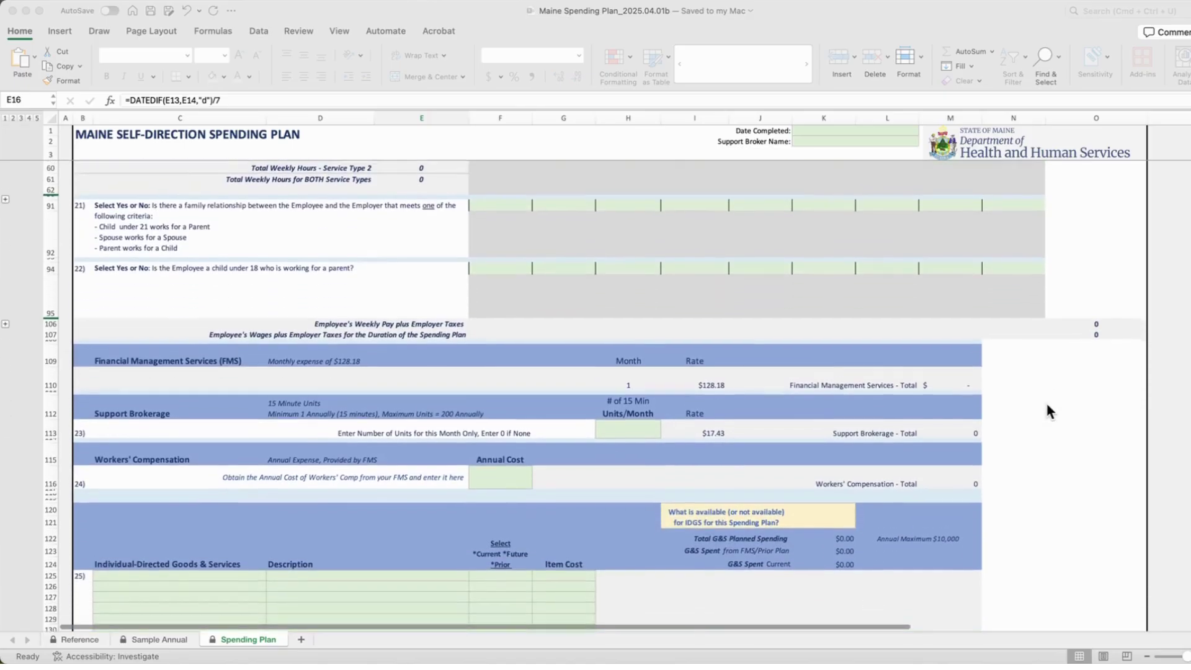
scroll(1047, 405, down, 2)
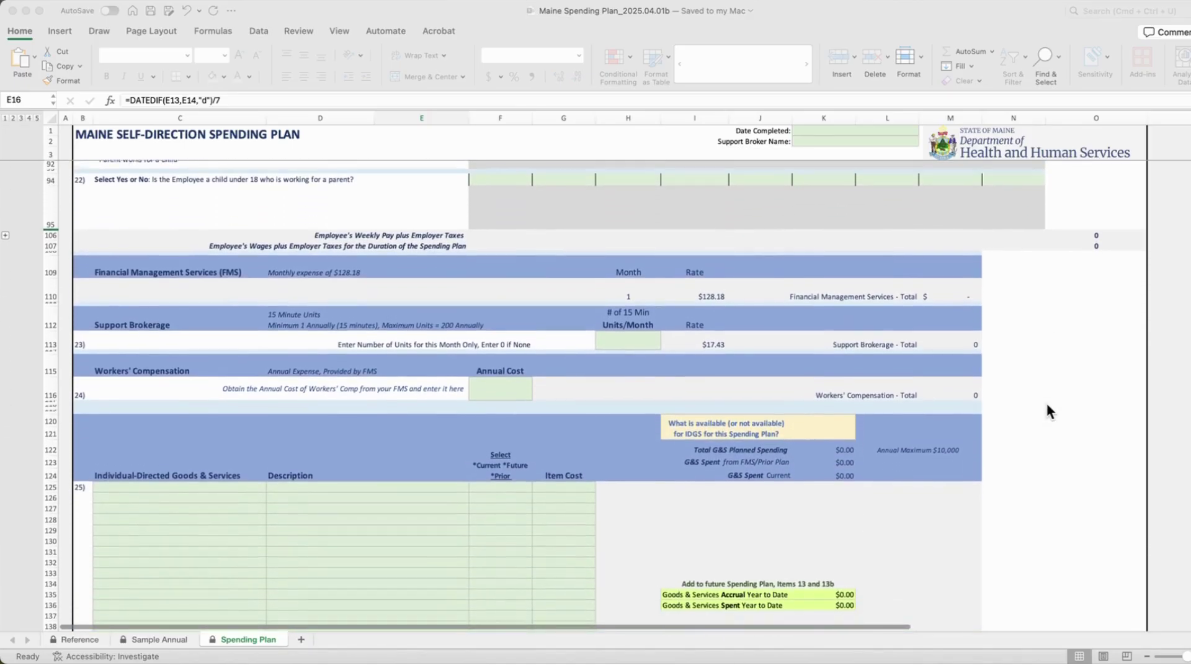
scroll(1047, 405, down, 2)
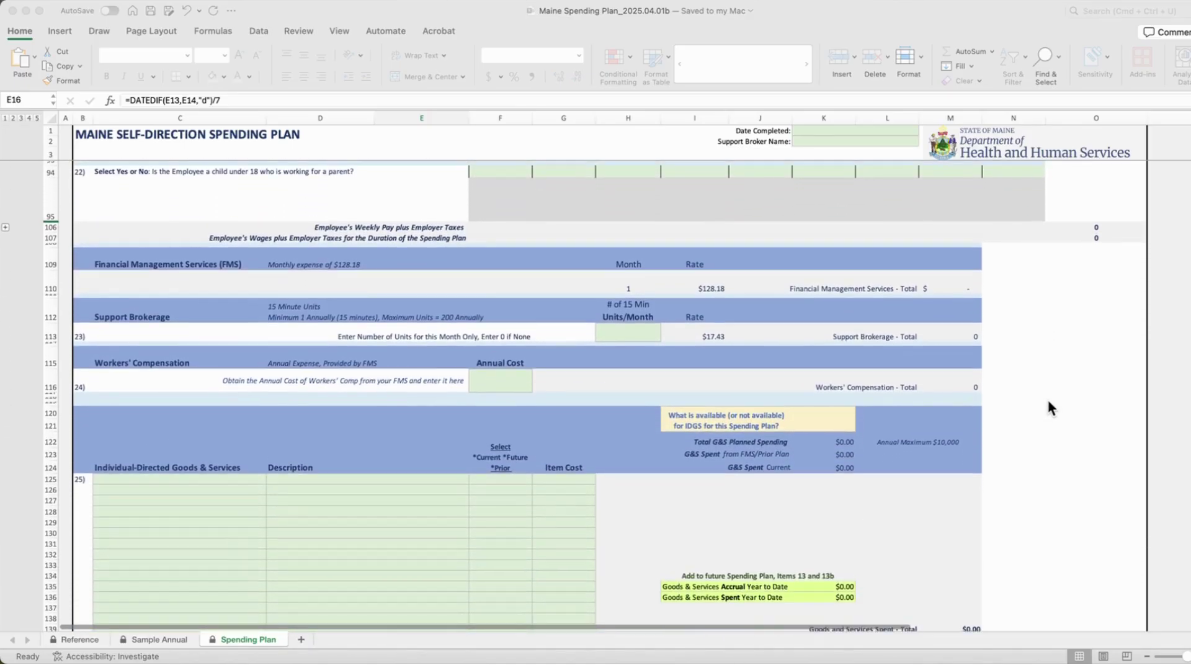
scroll(1047, 408, down, 1)
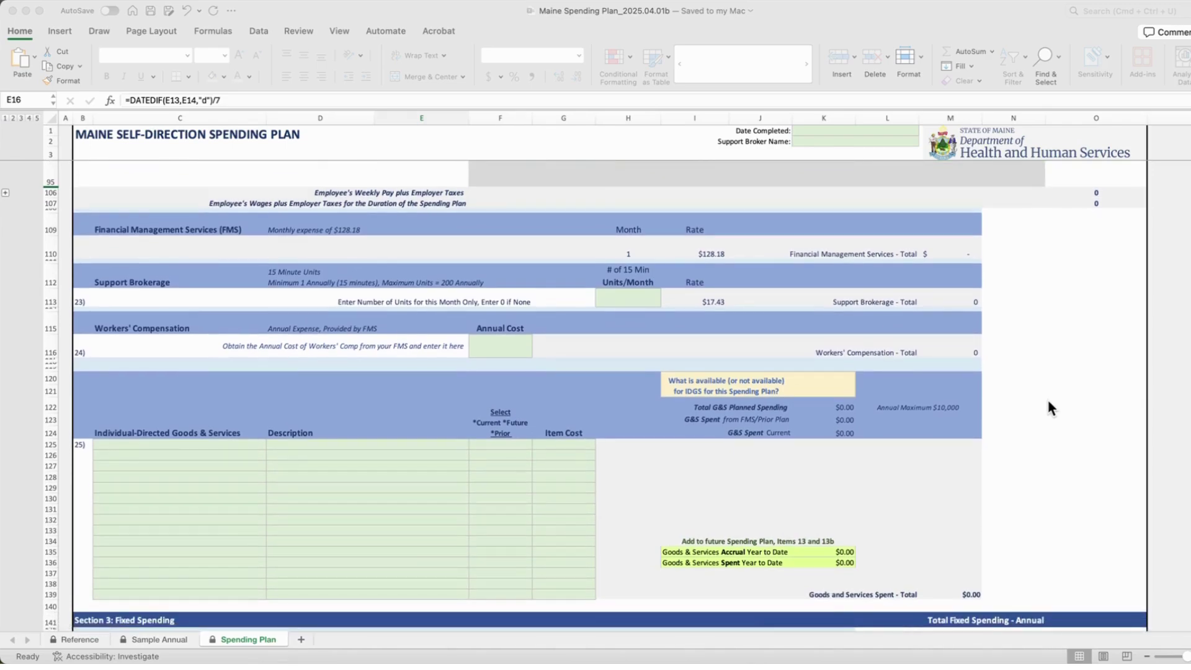
Step: Examine Section 3: Fixed Spending, covering assistive technology and home accessibility adaptations
scroll(1049, 400, down, 6)
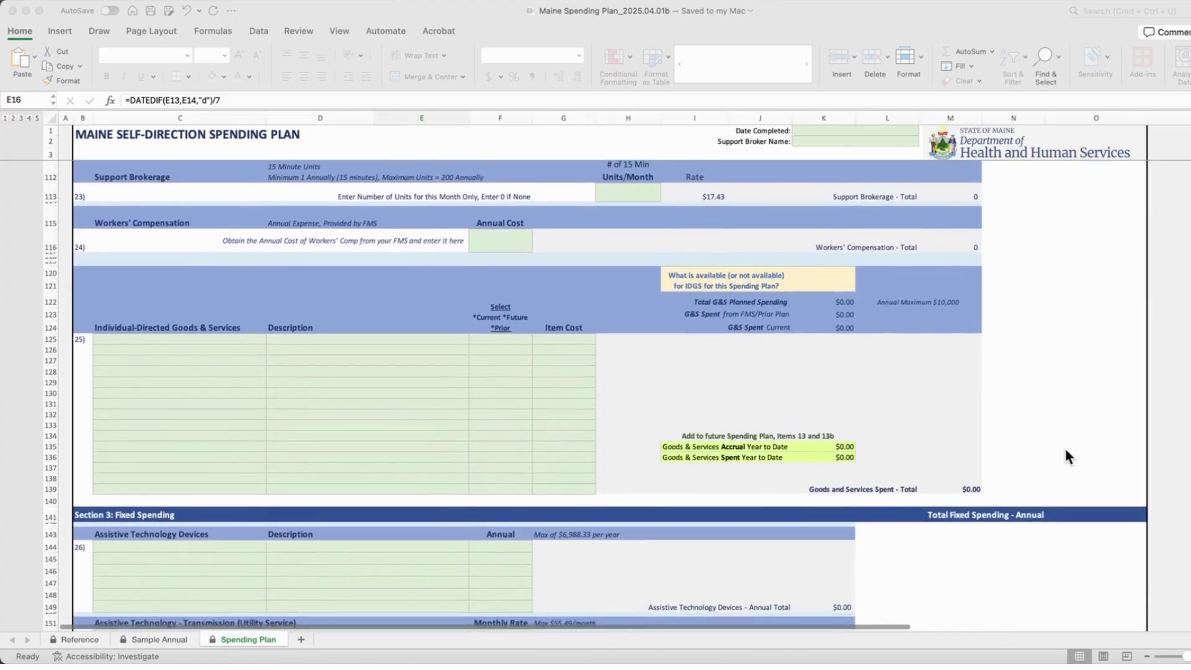
scroll(1065, 456, down, 7)
scroll(1077, 500, down, 5)
scroll(1080, 478, down, 1)
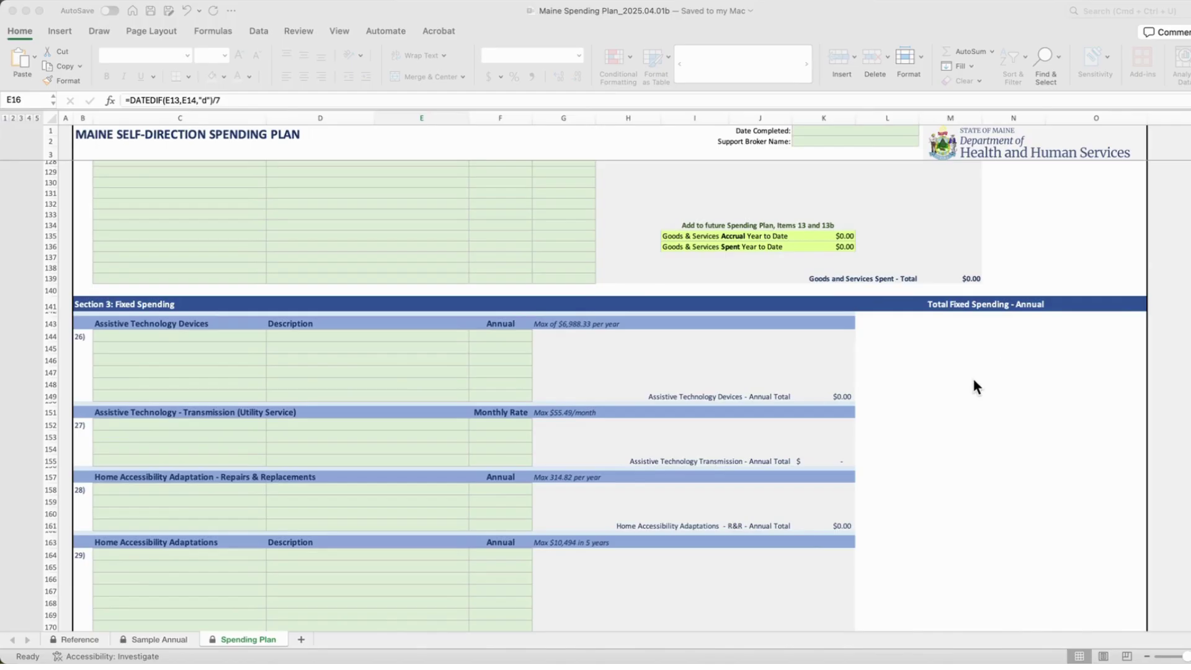
scroll(953, 424, down, 2)
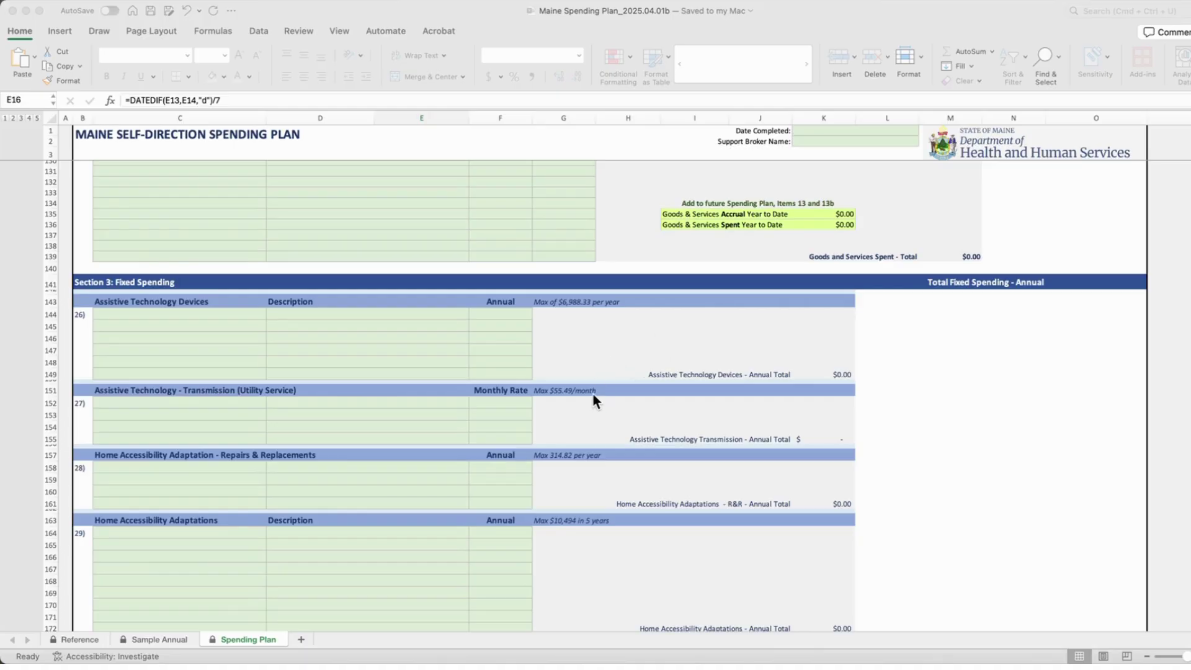
scroll(573, 440, down, 1)
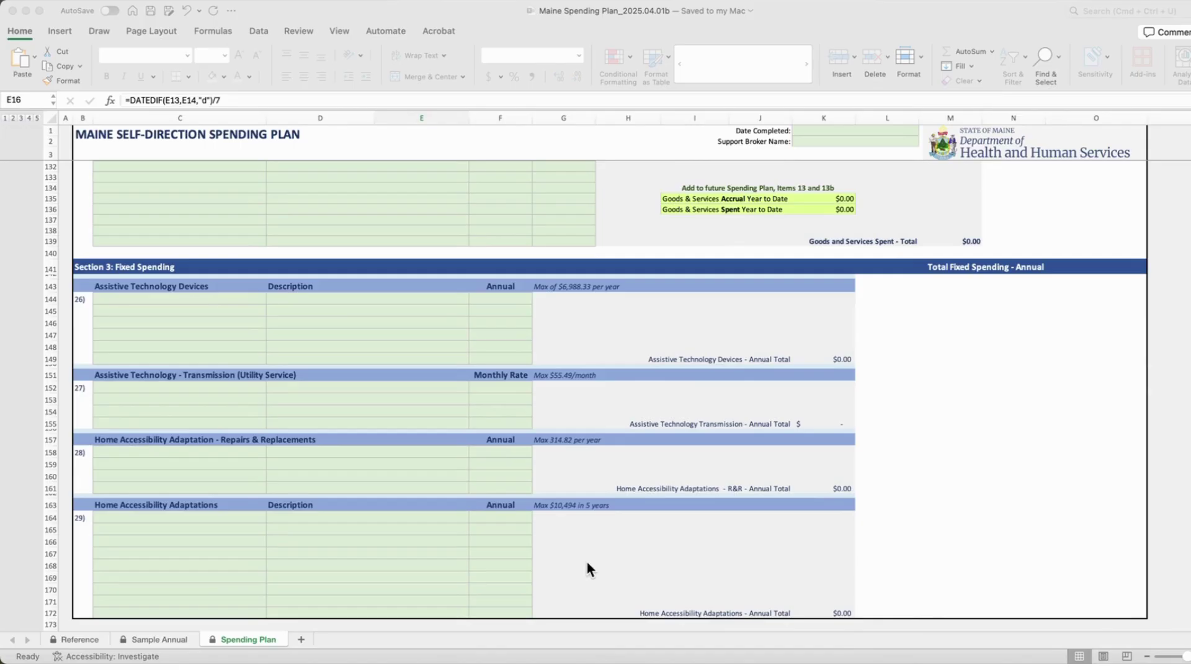
scroll(586, 563, down, 2)
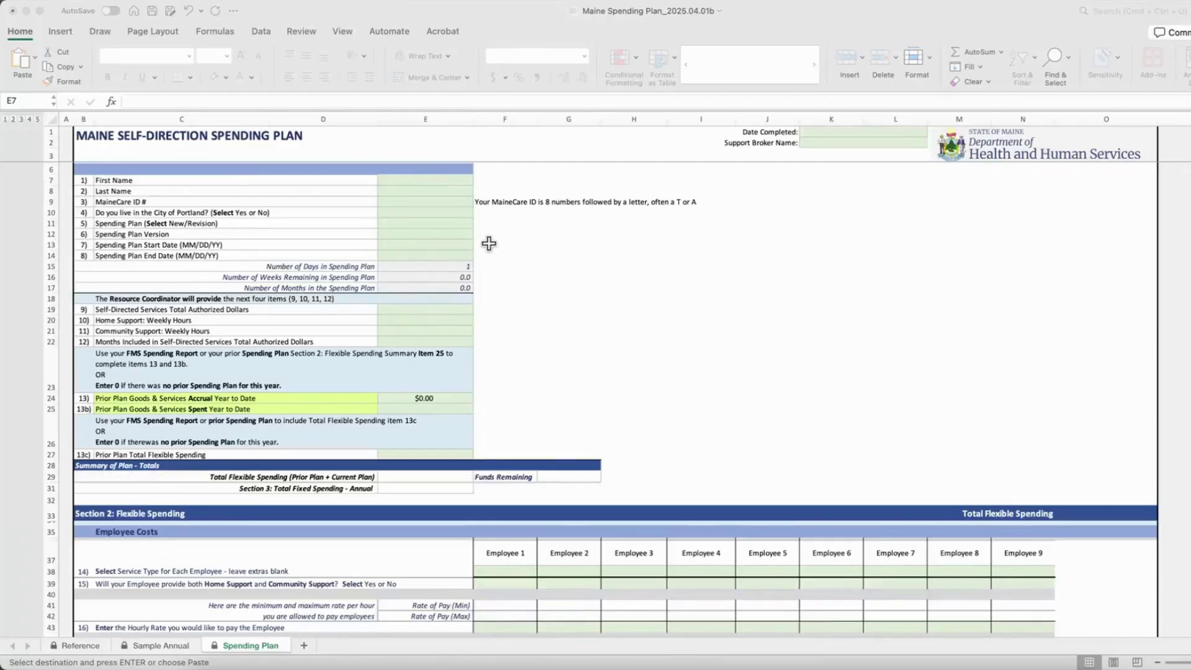
Step: Fill in the participant's first name and last name in Section 1
scroll(486, 242, up, 1)
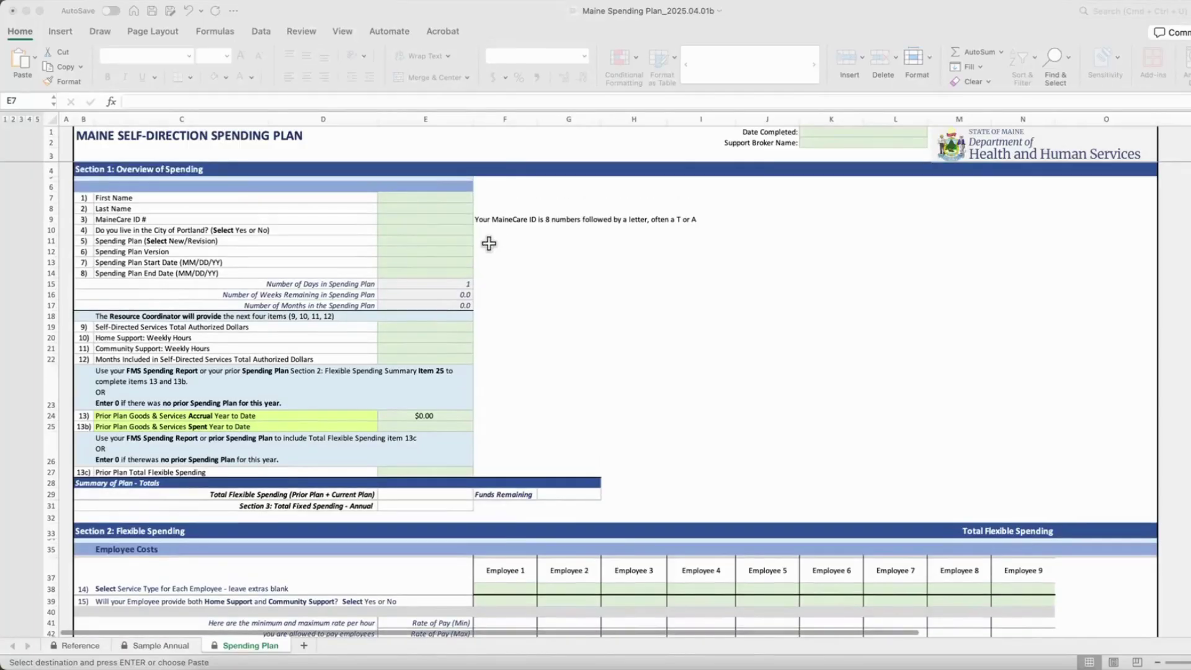
click(459, 197)
click(450, 199)
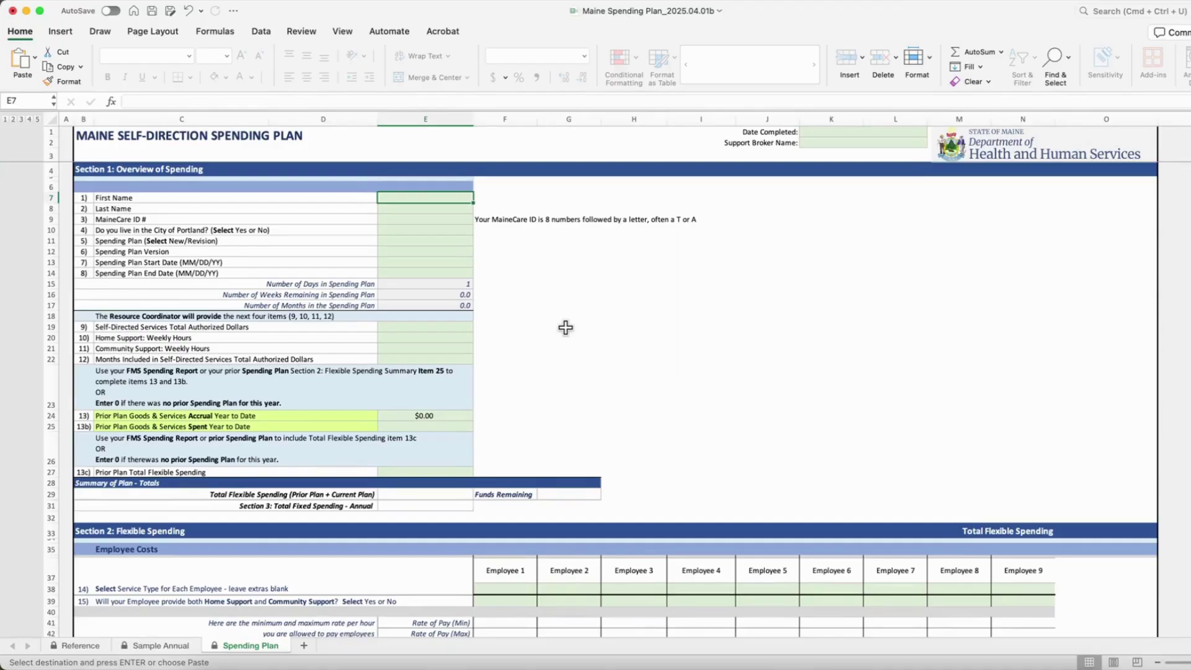
text(Ernie Employer)
click(583, 316)
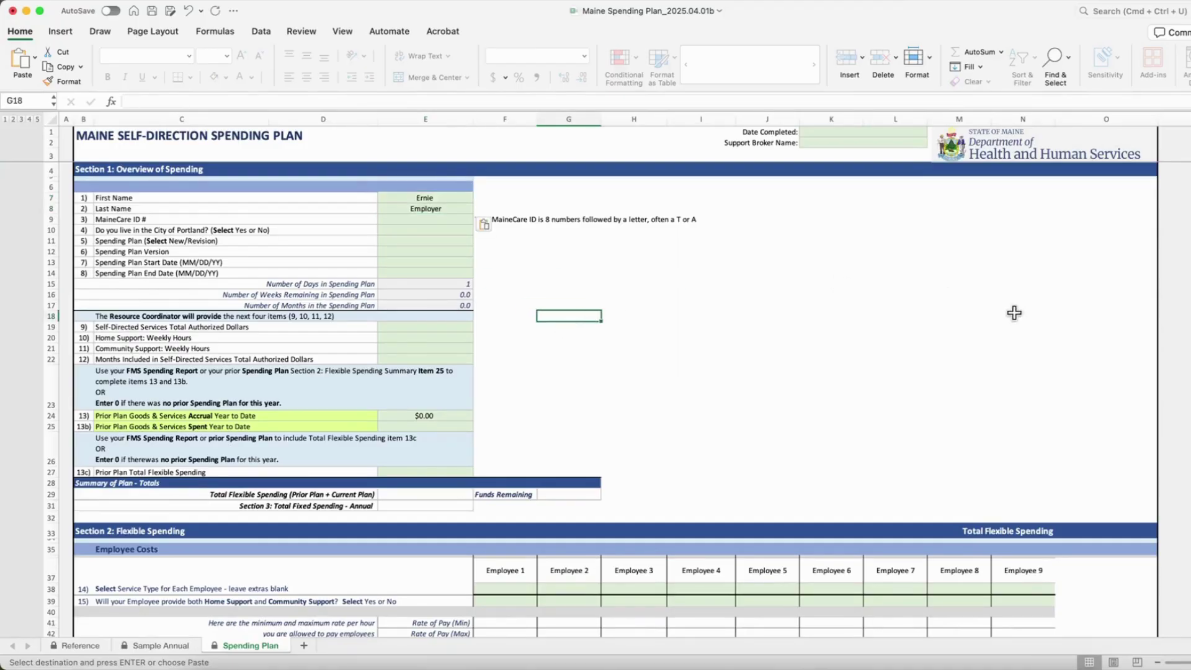
Step: Enter the participant's MaineCare ID number in Section 1
key(super+Tab)
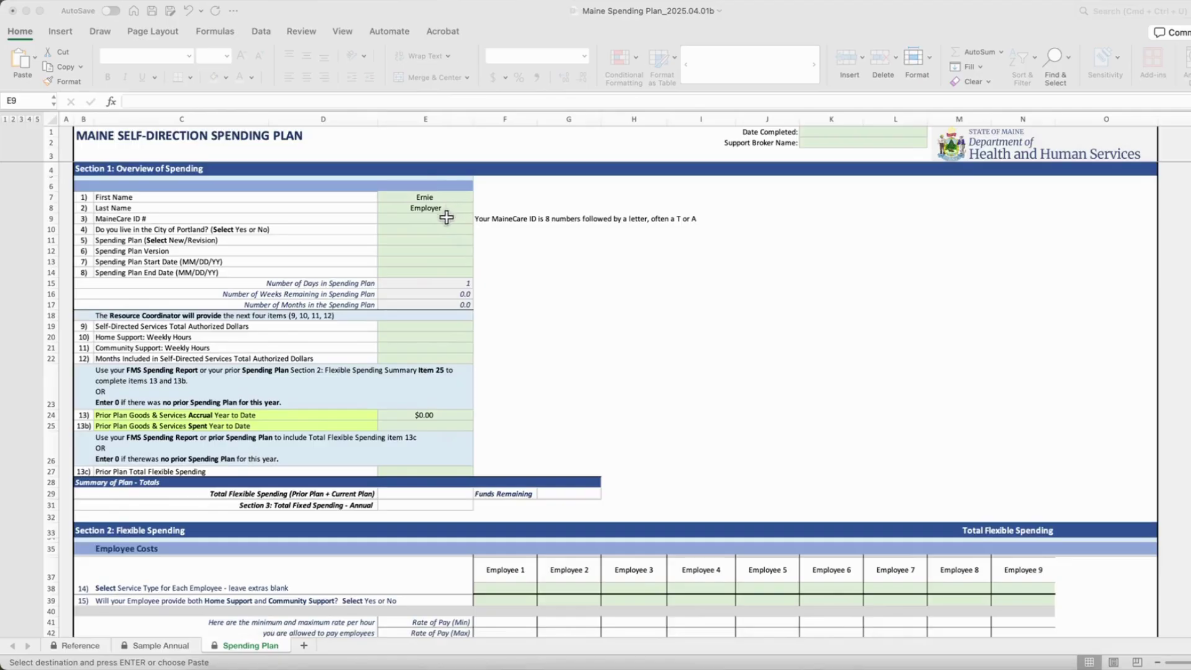
key(super+Tab)
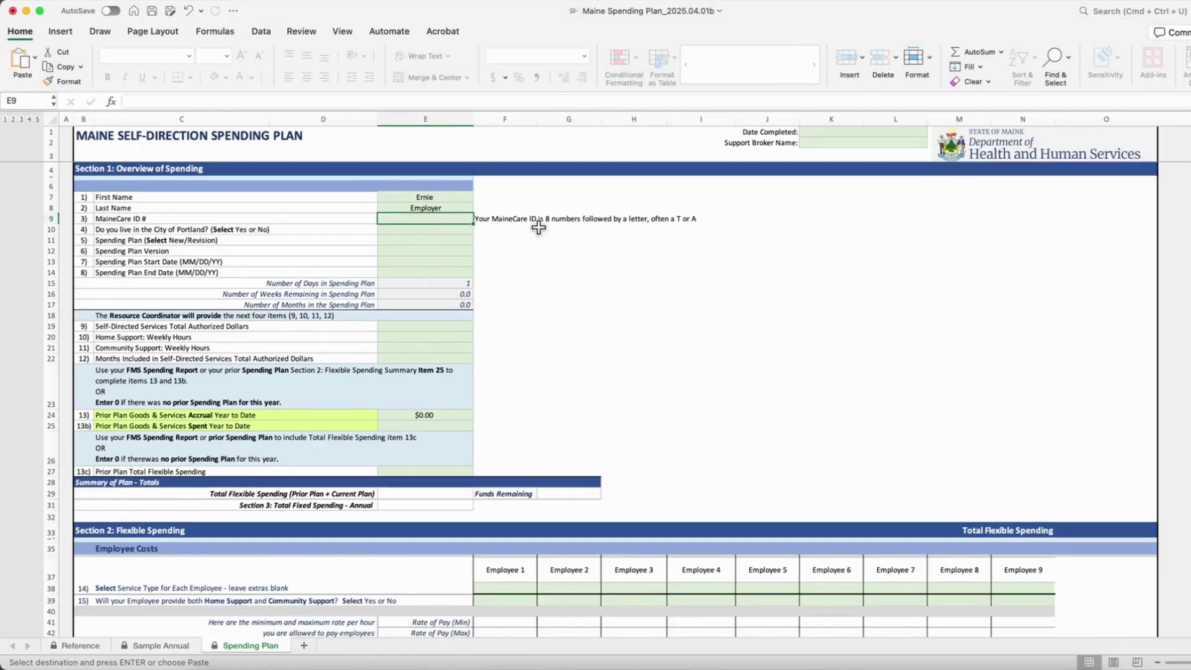
text(12345678A)
Step: Answer Yes to the question about living in the City of Portland
click(429, 227)
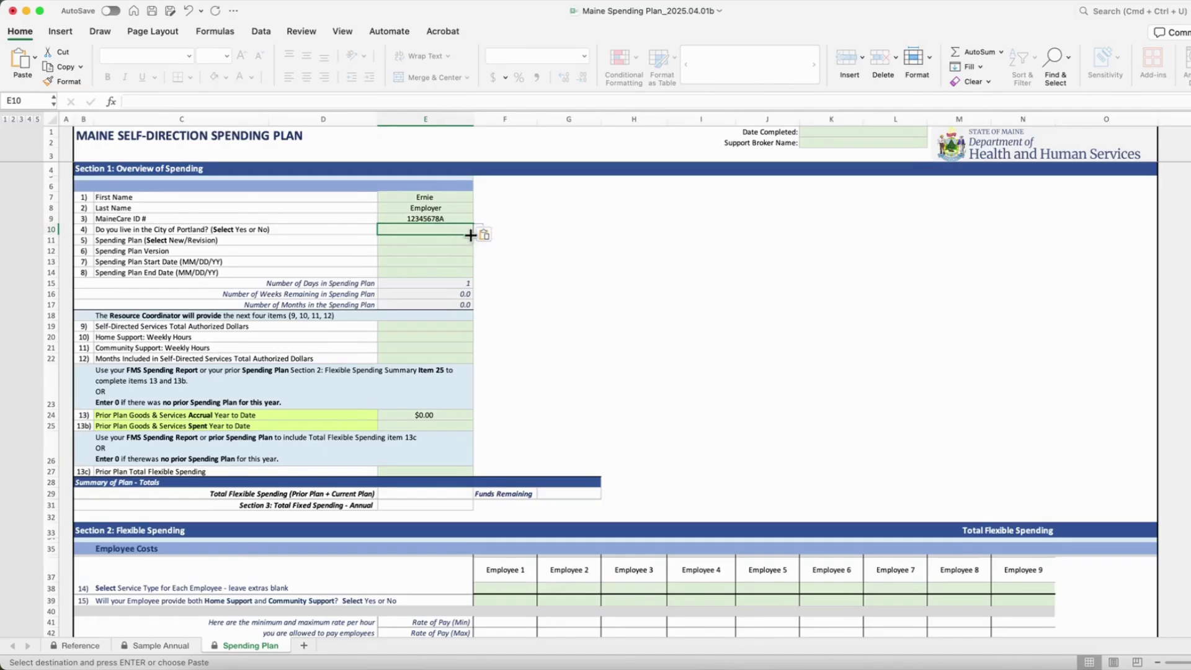
click(478, 230)
click(387, 243)
Step: Set the Spending Plan type to New and enter 1 as the Spending Plan Version
click(411, 241)
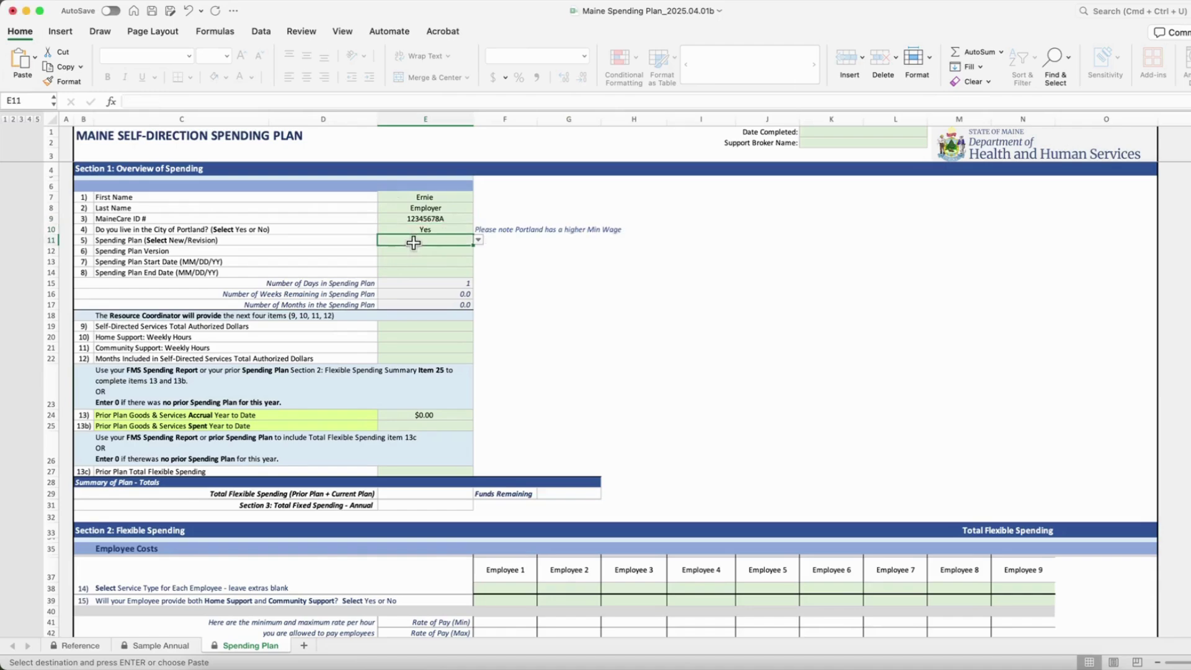
click(480, 242)
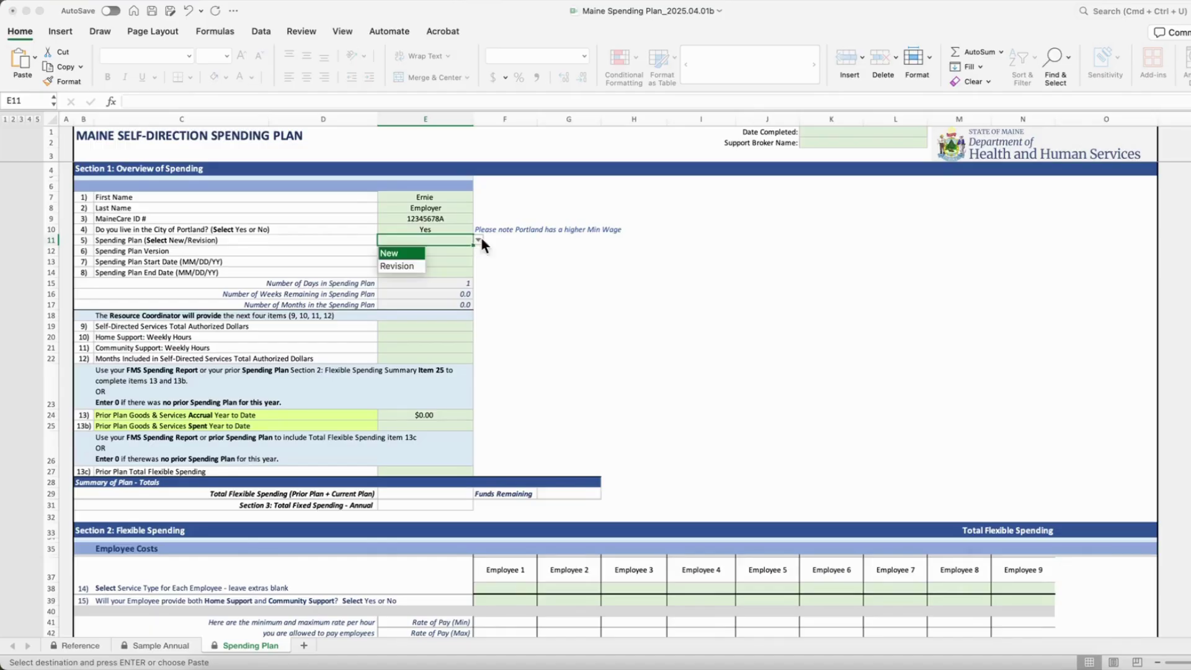
click(409, 255)
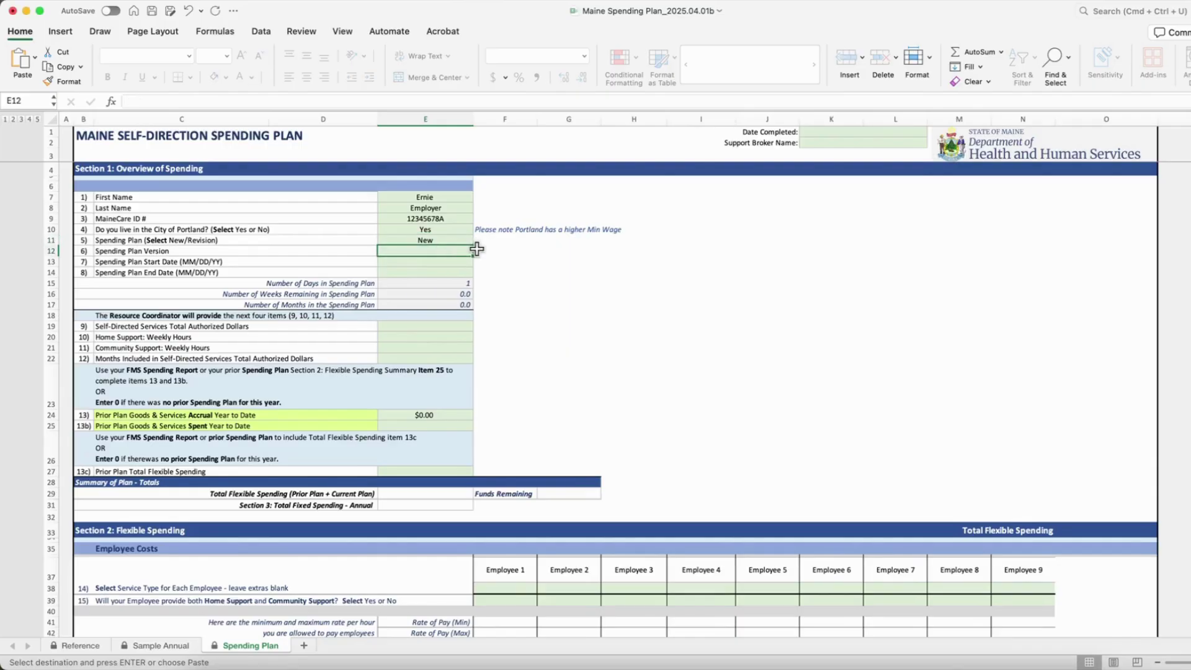
text(1)
key(Return)
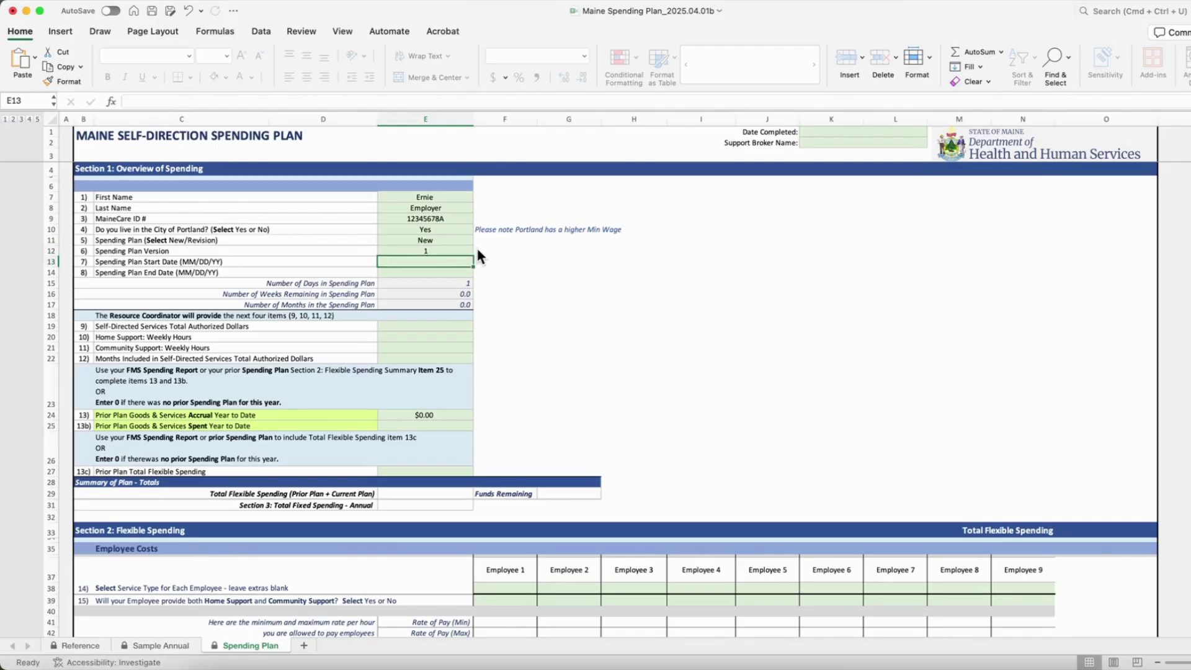
Step: Enter 1/1/25 as the Spending Plan Start Date and 12/31/25 as the Spending Plan End Date
text(1/1/)
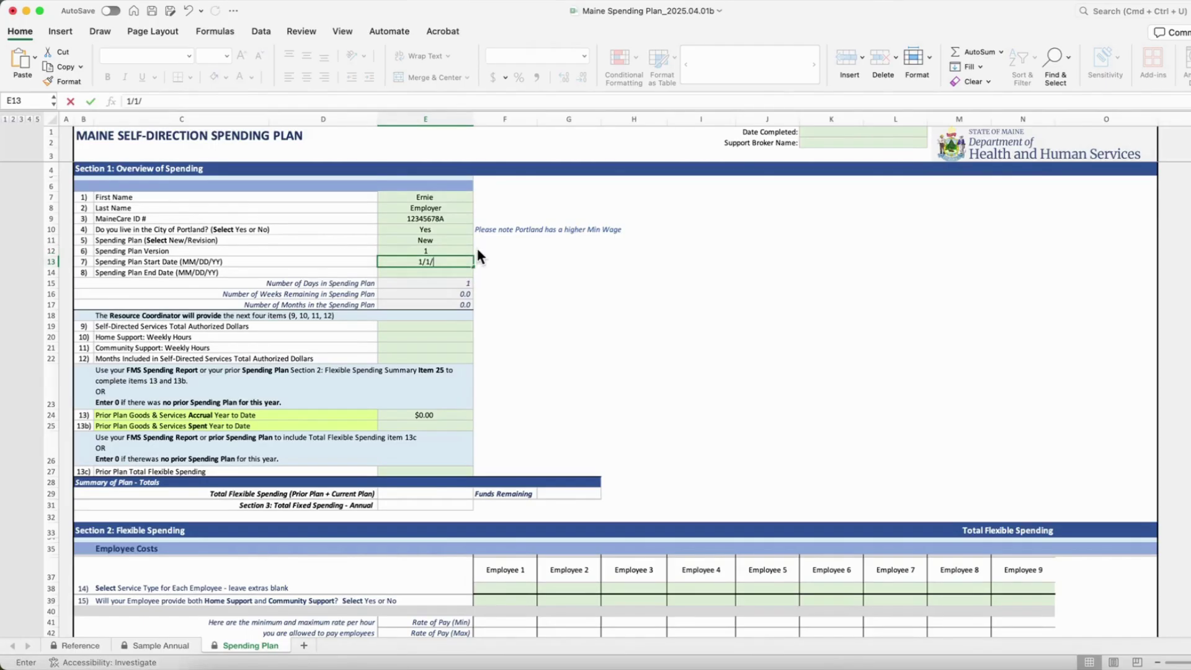
text(25)
key(Return)
text(12/31/25)
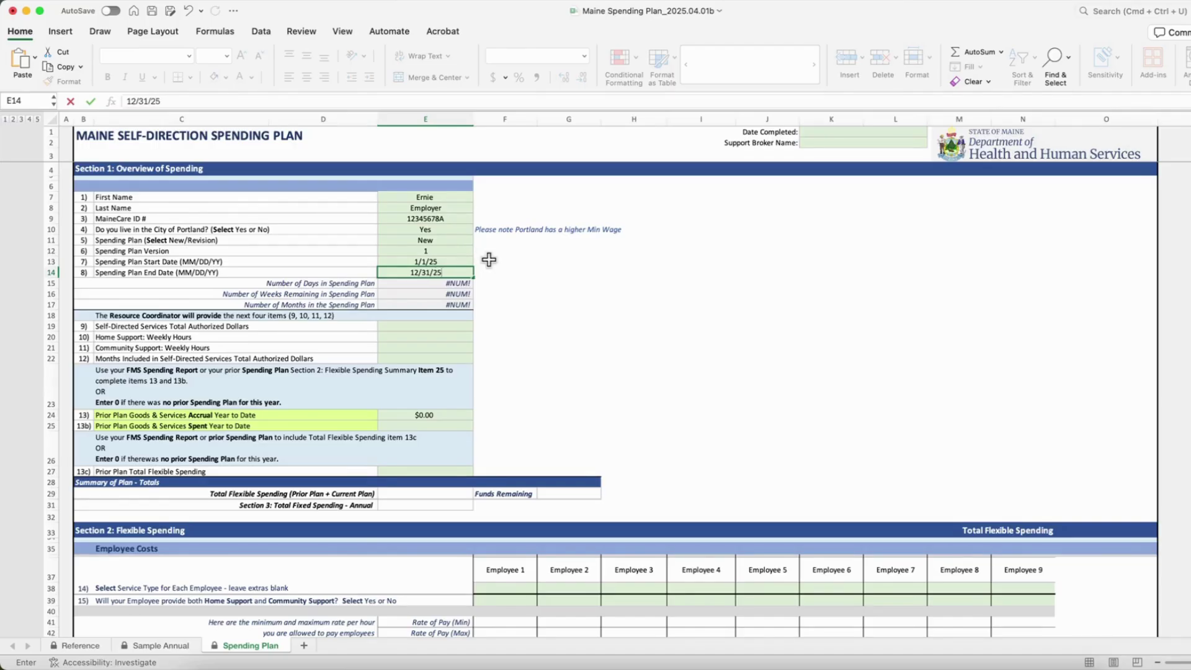
key(Return)
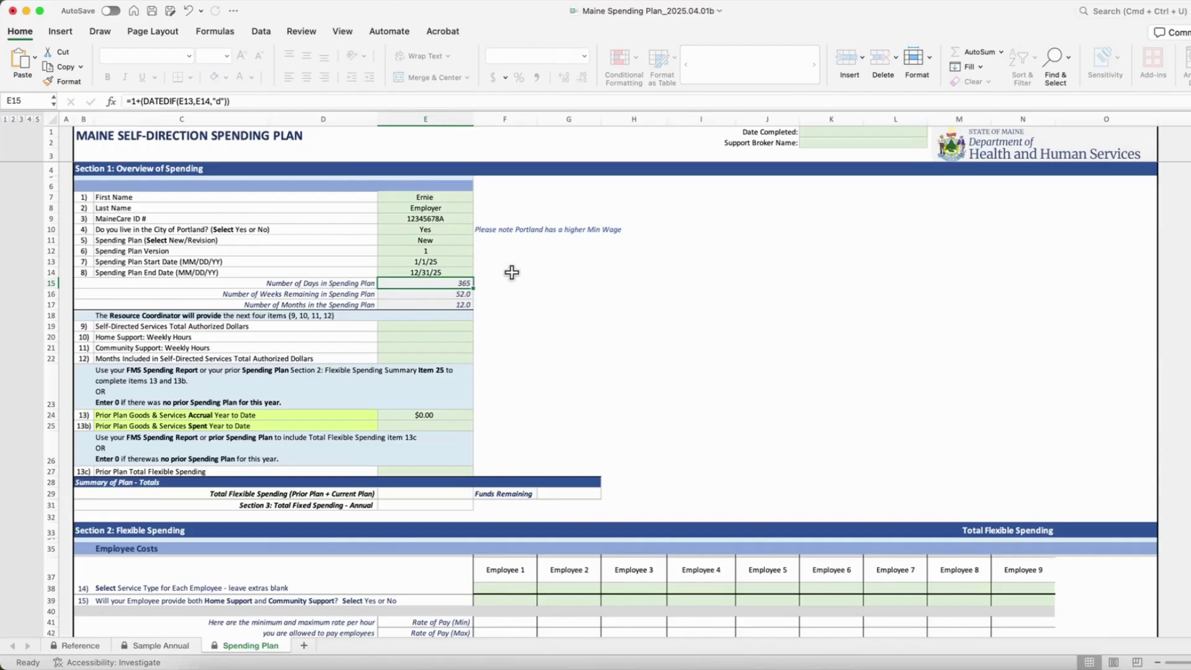
Step: Change the Spending Plan End Date to 6/30/25
click(462, 272)
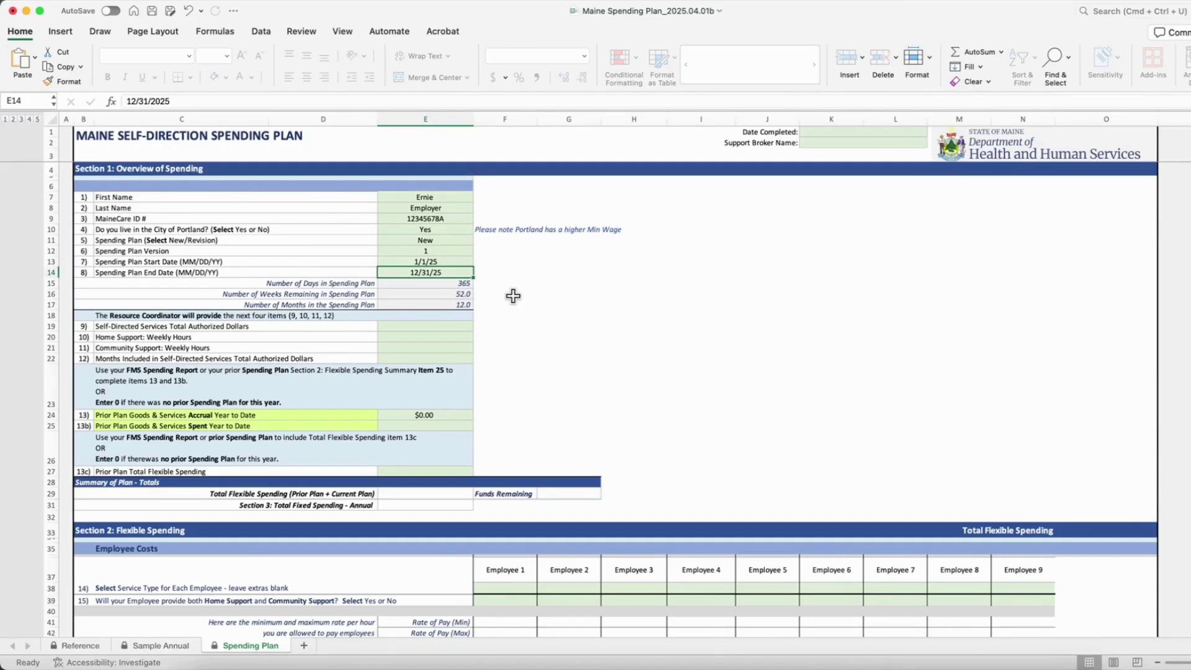
text(6/30)
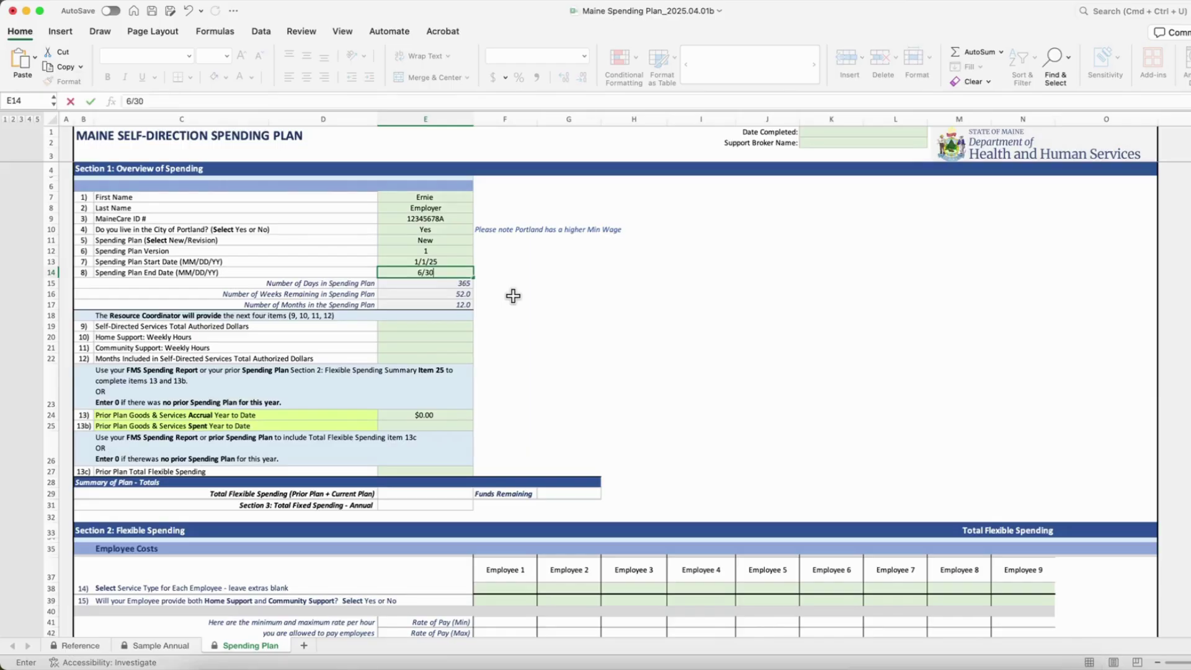
text(/25)
key(Return)
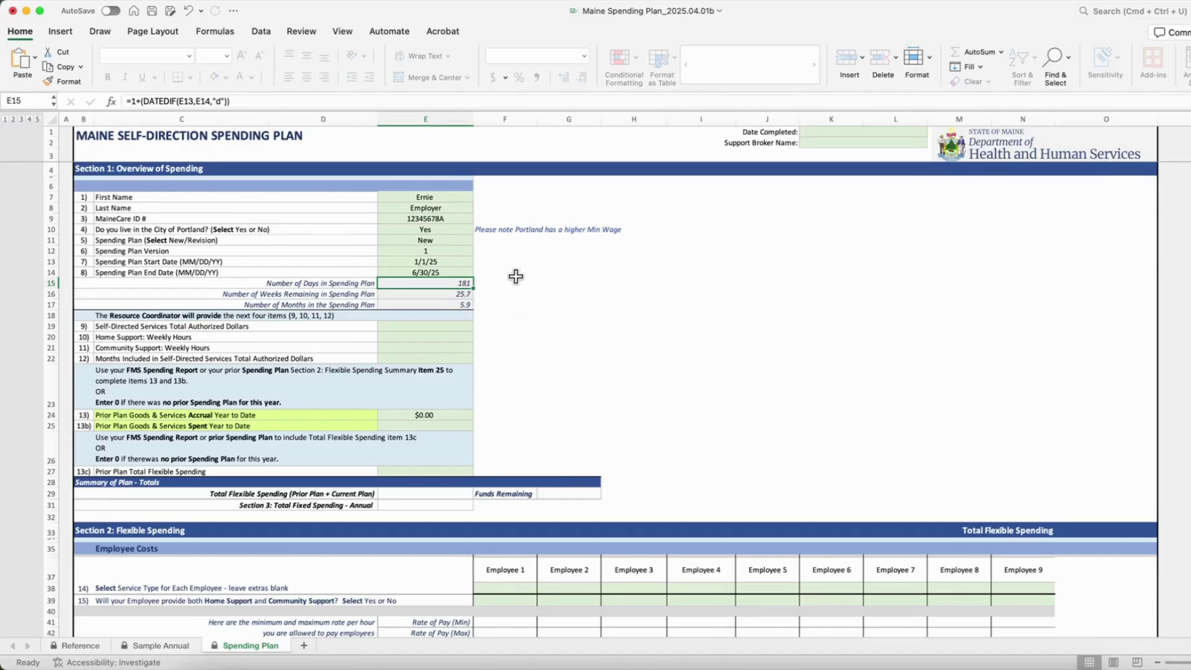
Step: Set the Spending Plan End Date back to 12/31/25
click(457, 273)
text(1)
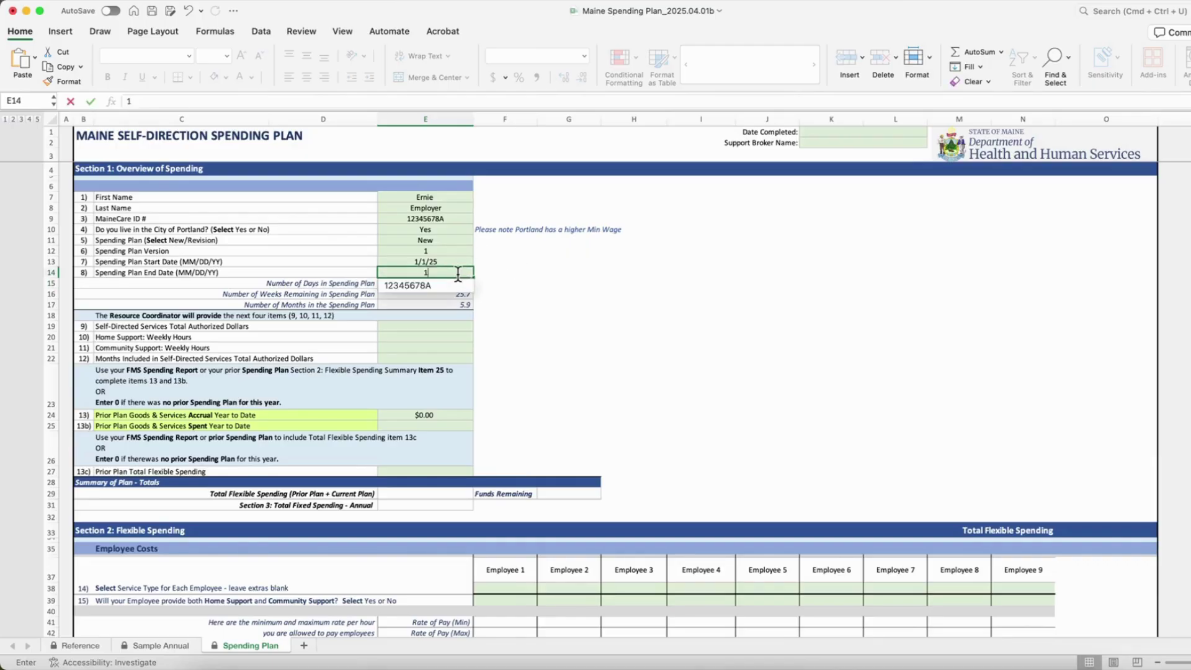
text(2/31/25)
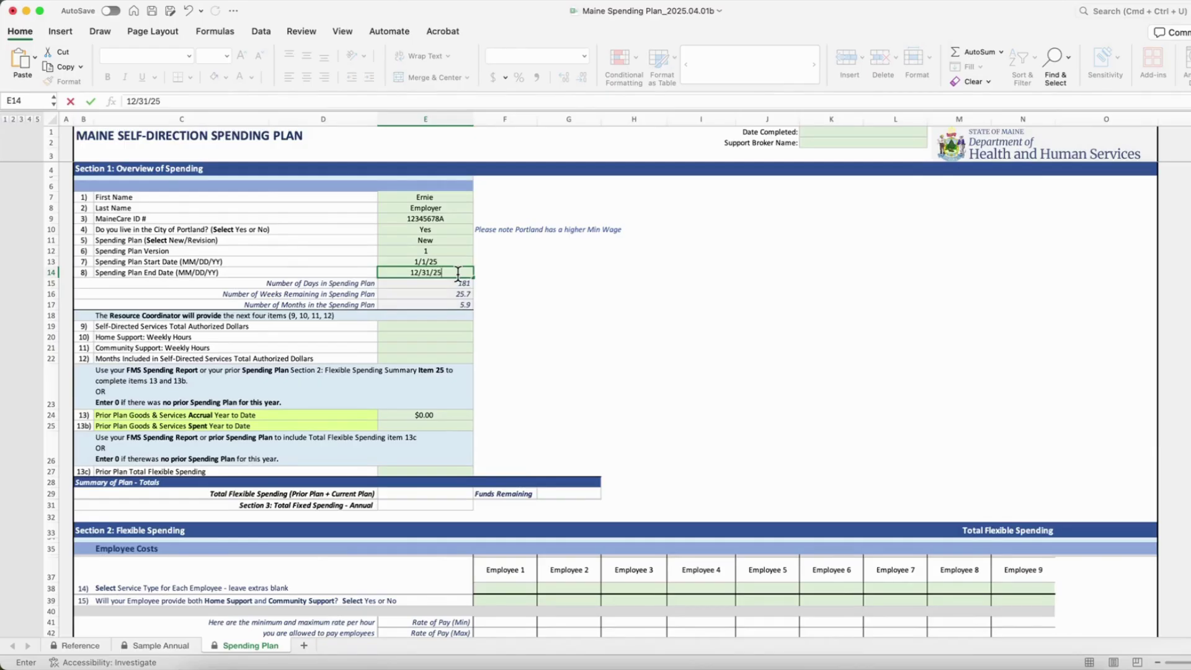
key(Return)
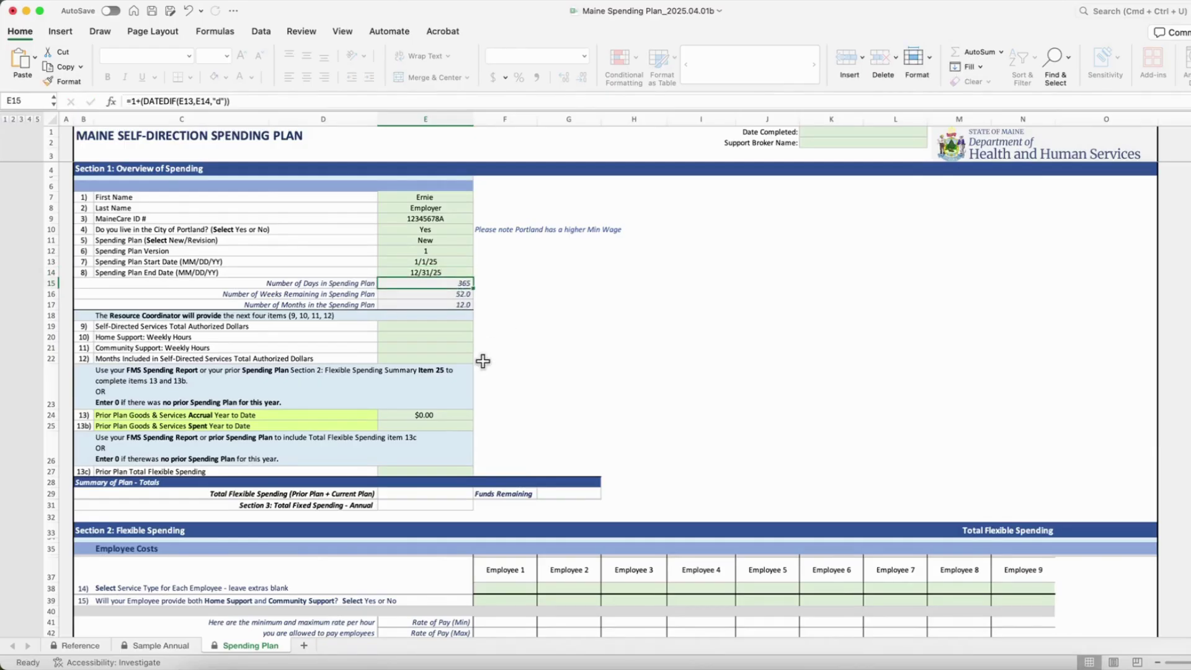
Step: Paste $74,006.40 as the Self-Directed Services Total Authorized Dollars in item 9
scroll(467, 327, down, 1)
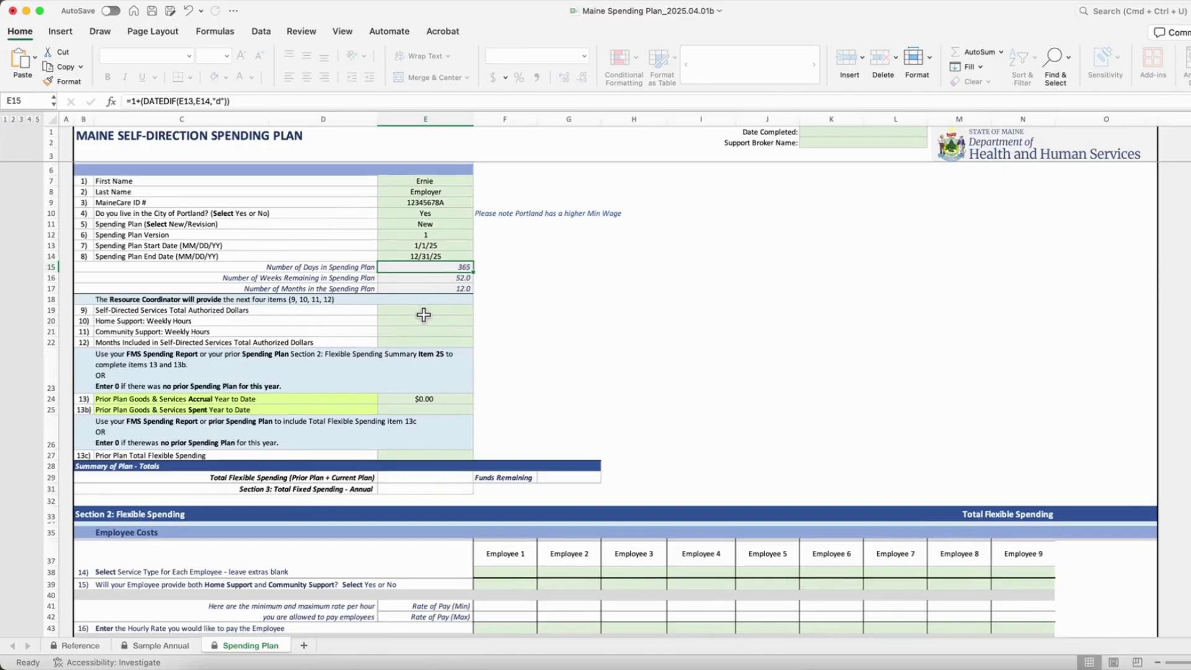
click(430, 312)
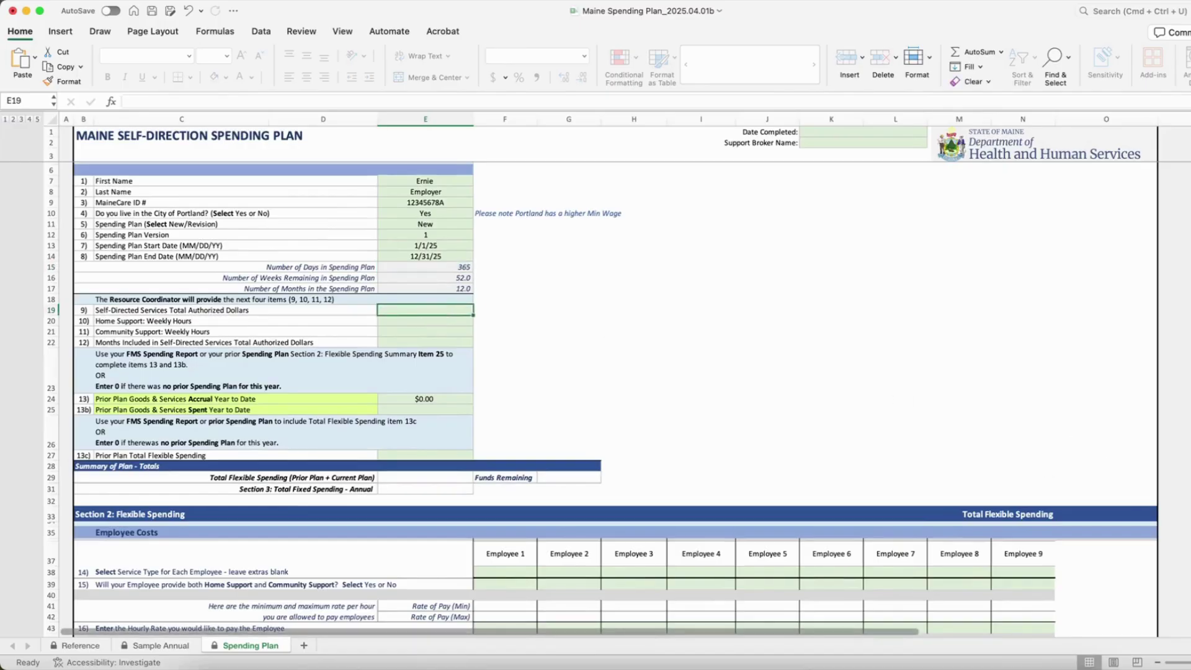
key(super+c)
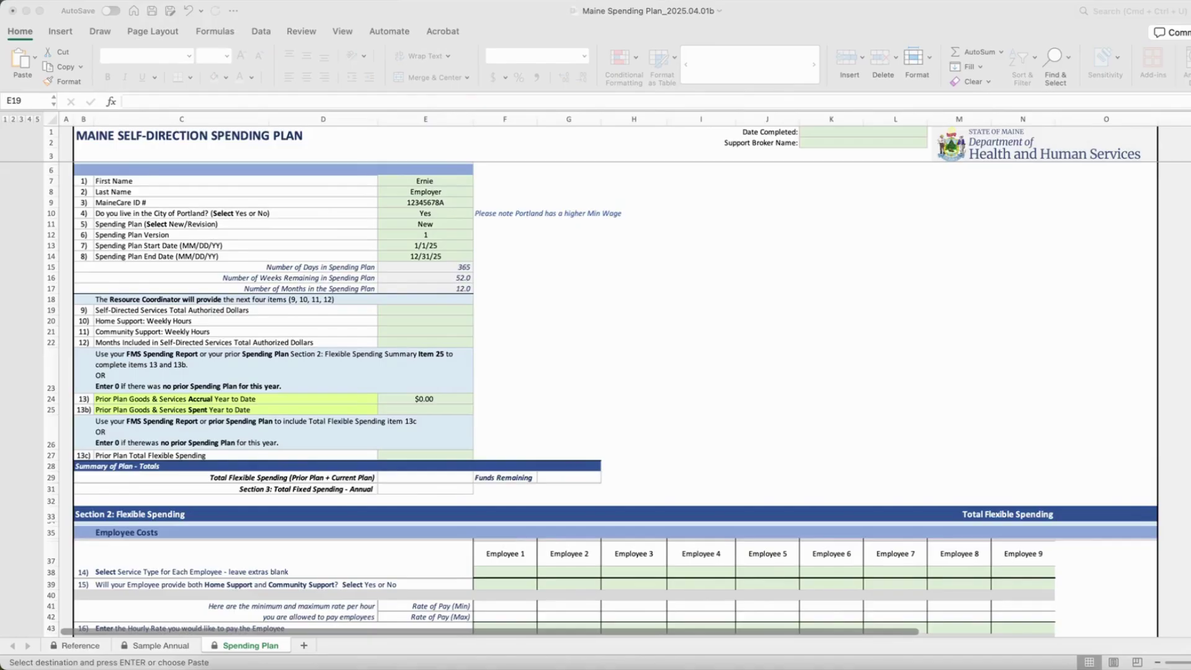
click(428, 311)
key(super+v)
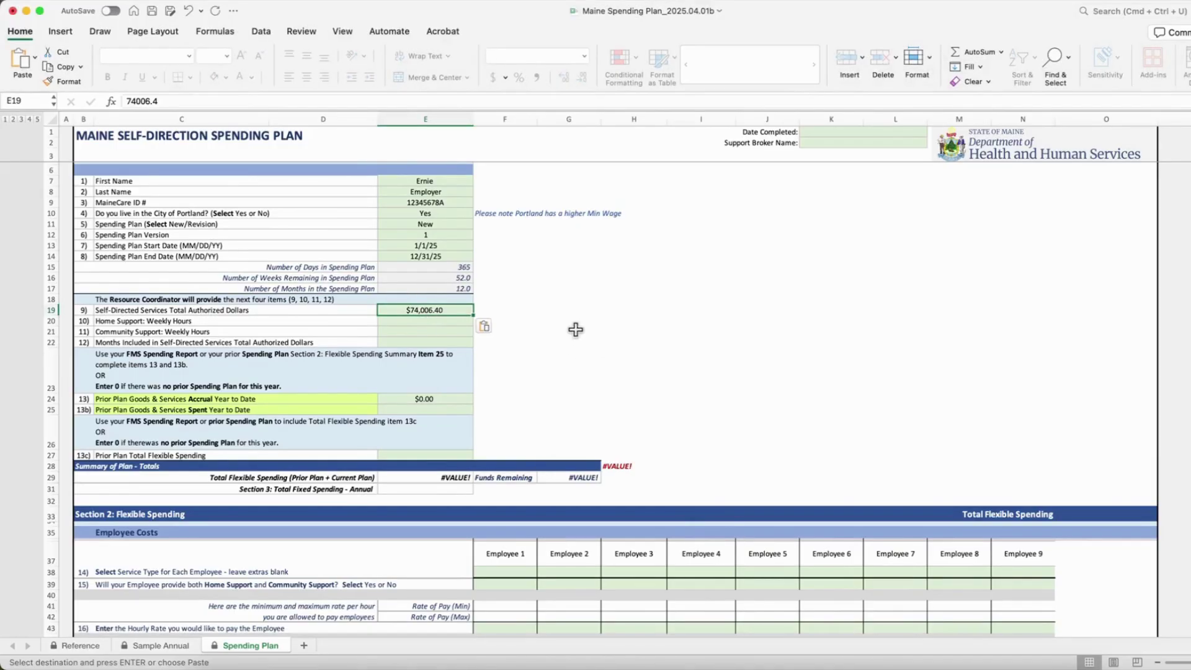
Step: Enter 20 Home Support weekly hours, 10 Community Support weekly hours, and 12 months included in the total authorized dollars
click(451, 322)
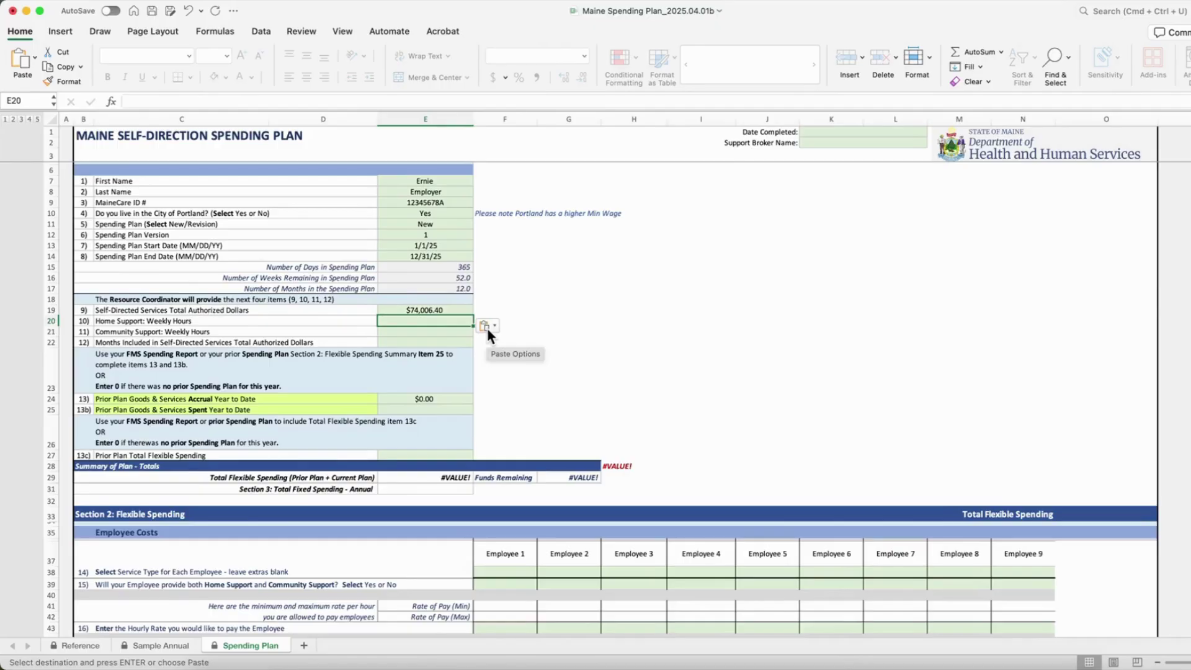
text(20)
key(Return)
text(10)
key(Return)
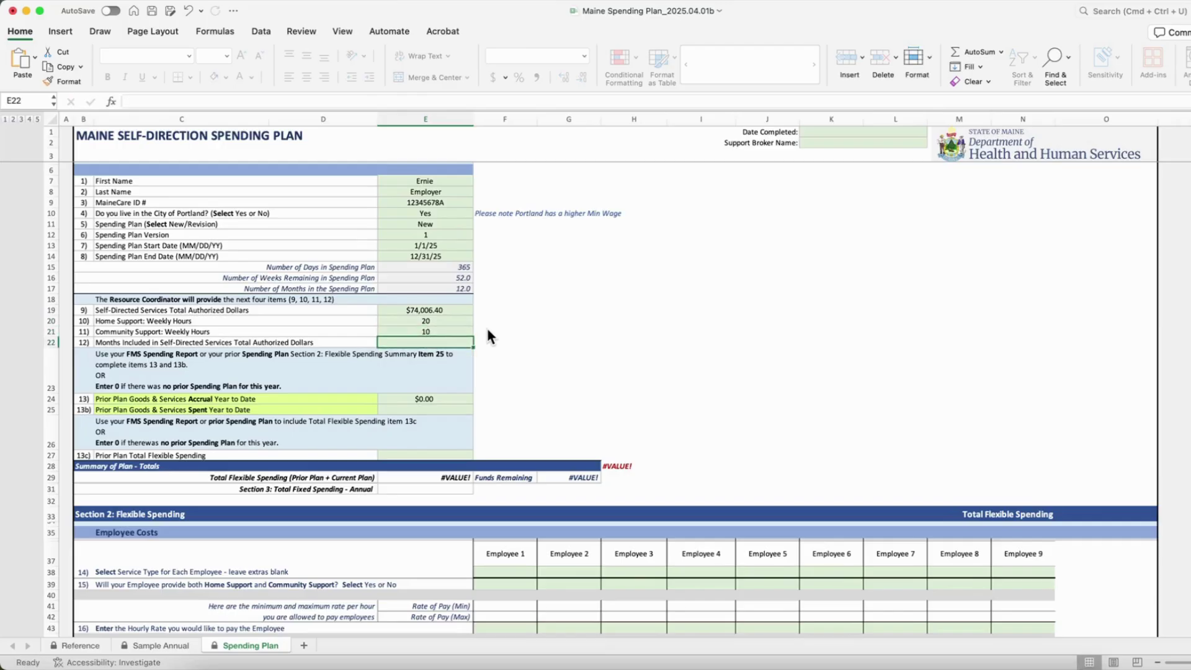
text(12)
key(Return)
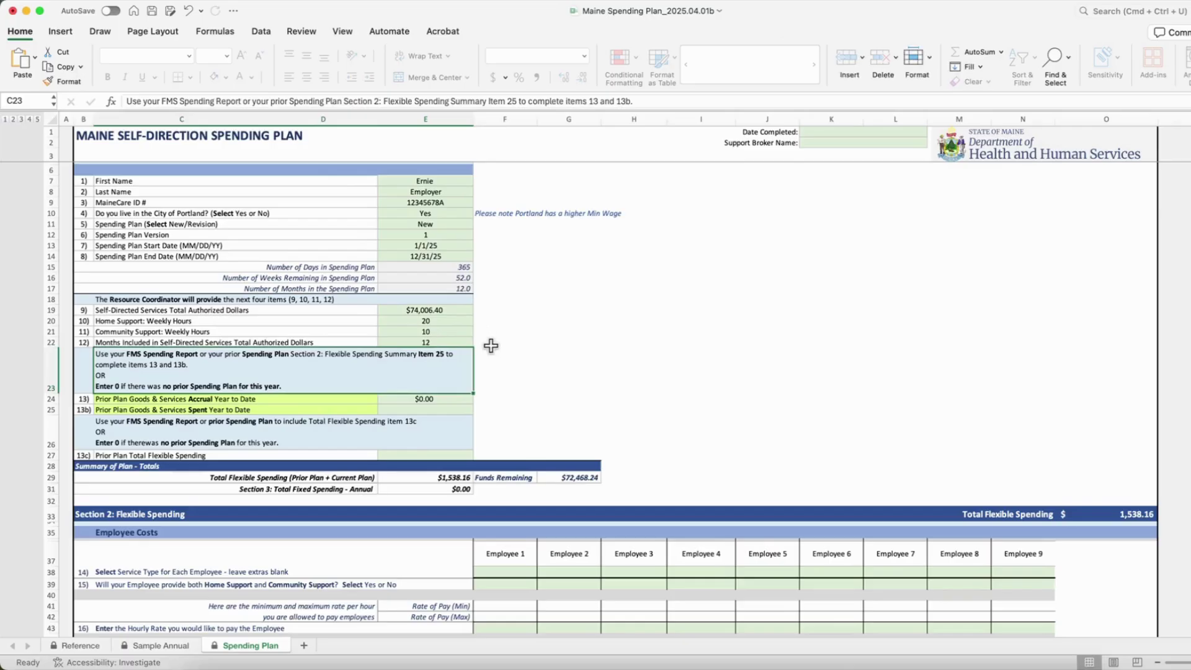
Step: Enter 0 for both the Prior Plan Goods & Services Accrual and Spent Year to Date in items 13 and 13b
scroll(491, 345, down, 3)
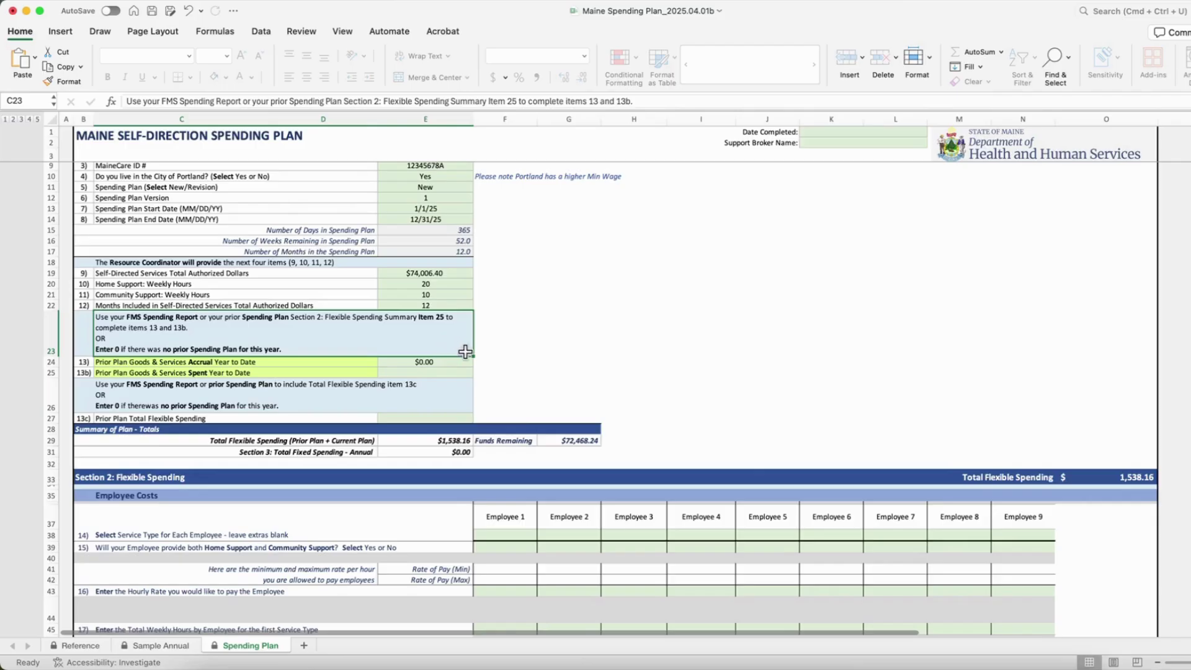
click(448, 366)
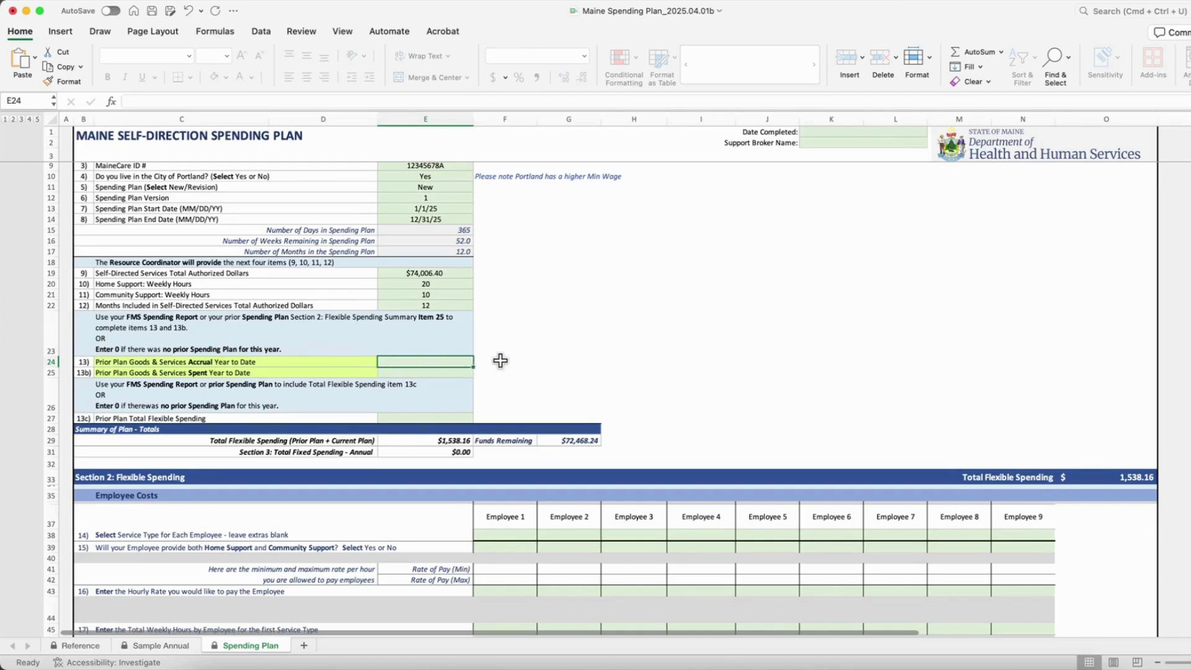
text(0)
key(Return)
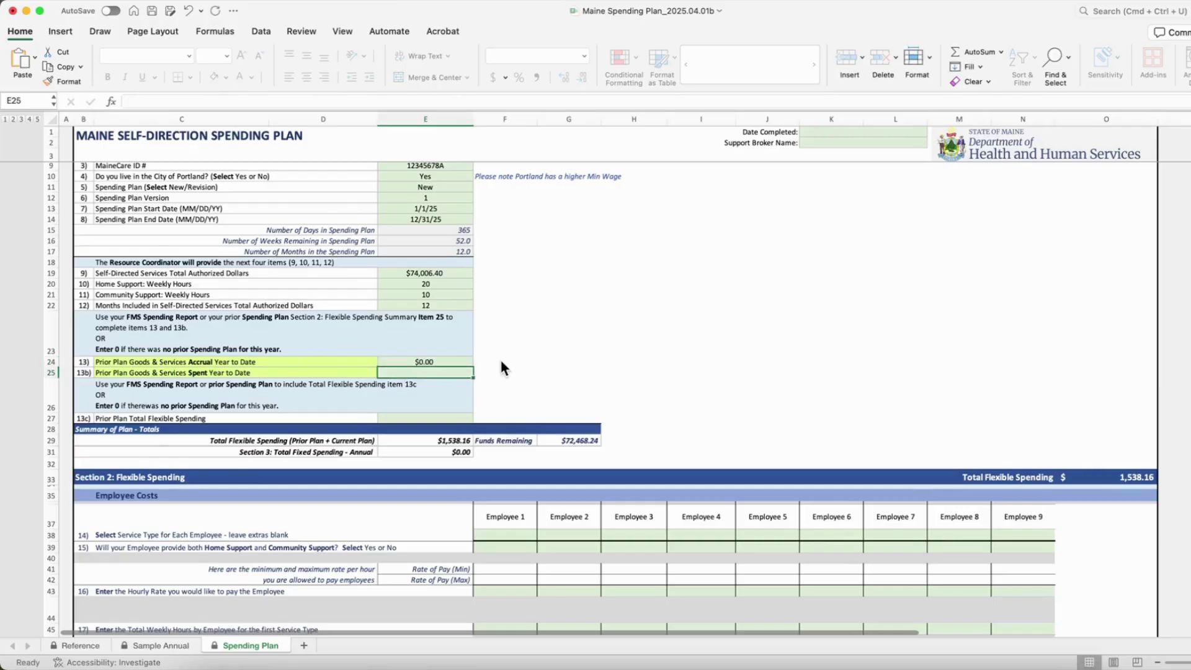
text(0)
key(Return)
Step: Enter 0 for the Prior Plan Total Flexible Spending in item 13c
scroll(457, 370, down, 1)
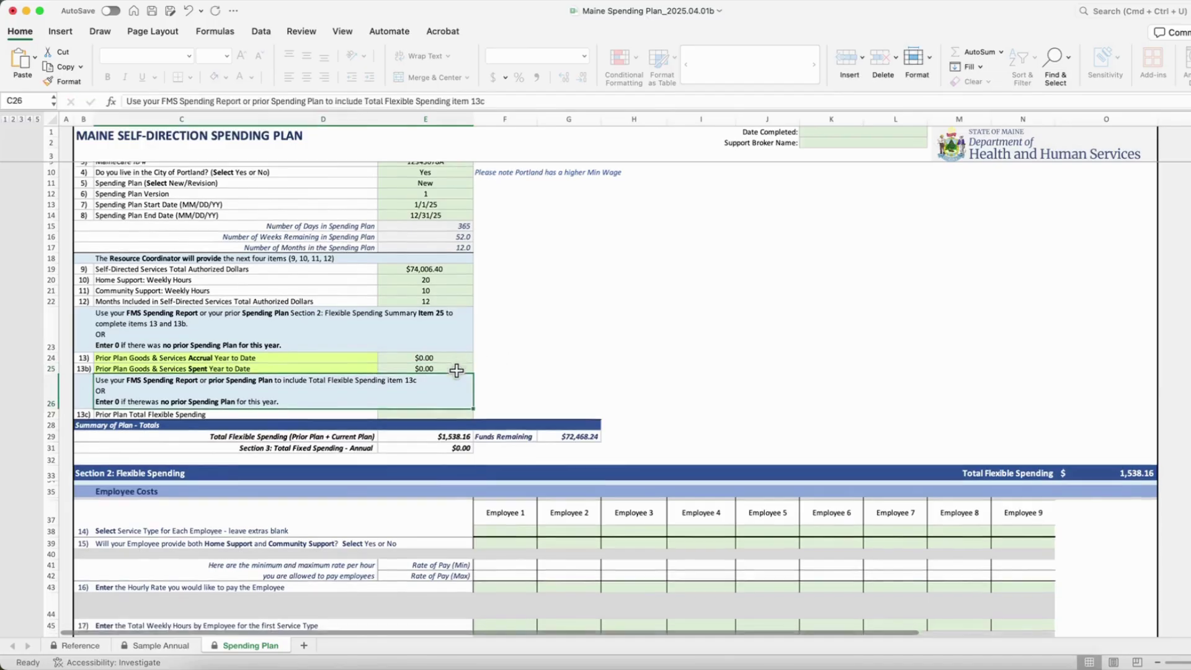
scroll(456, 370, down, 1)
scroll(455, 380, down, 1)
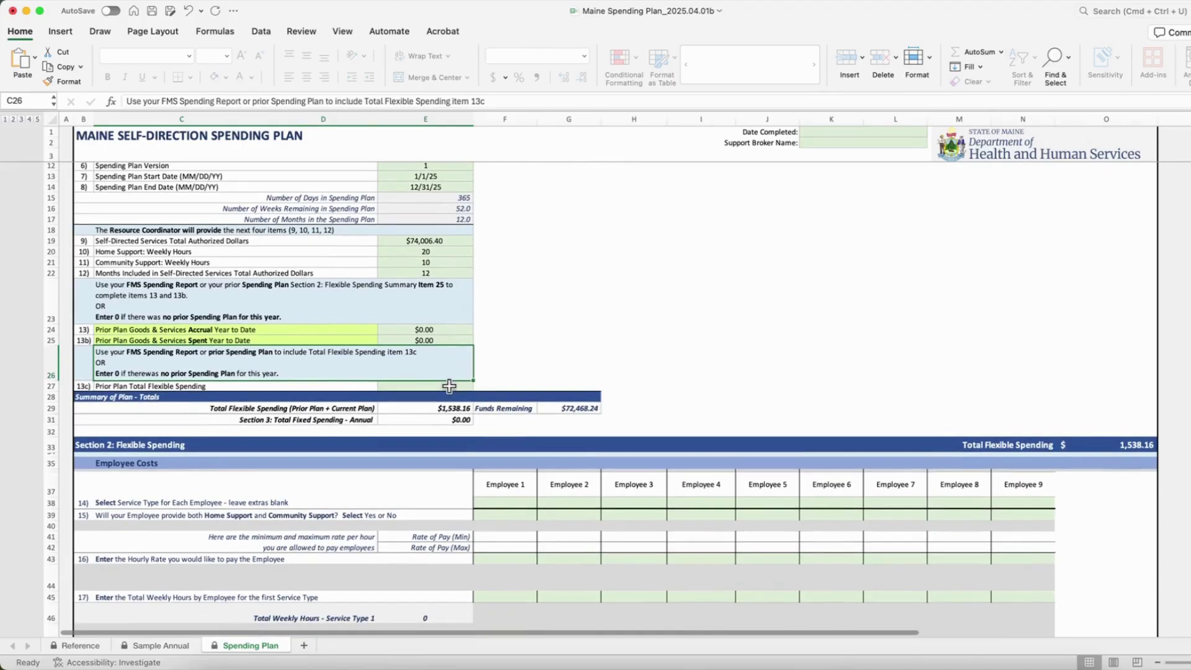
click(448, 388)
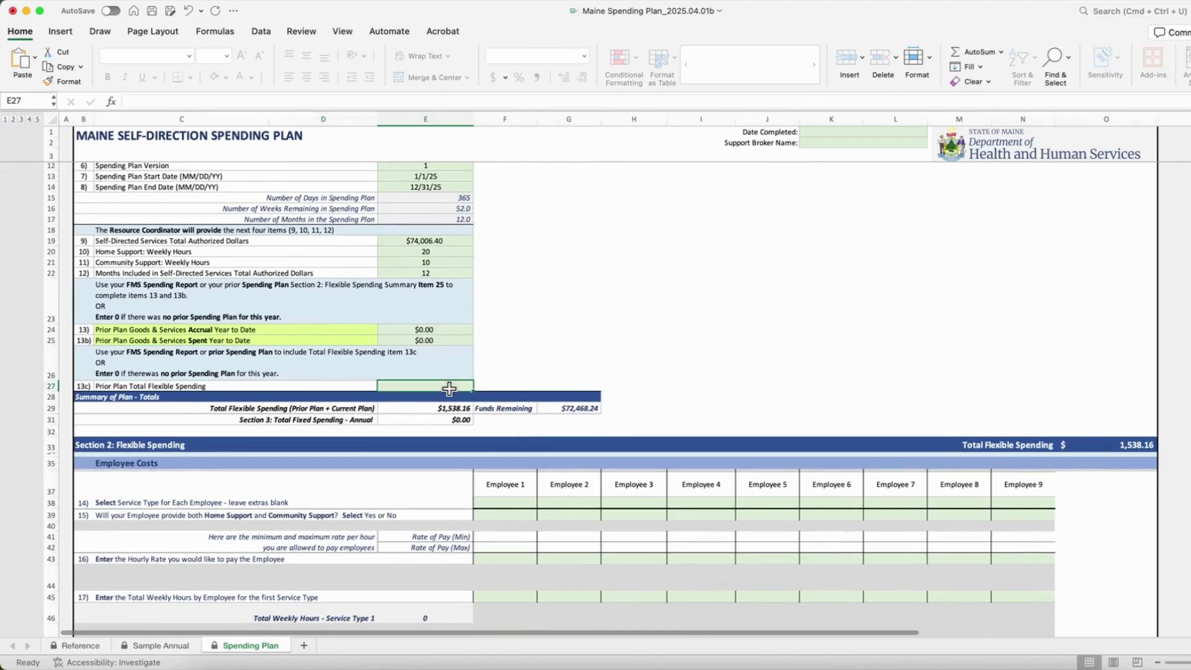
text(0)
key(Return)
Step: Examine the Summary of Plan totals and Funds Remaining, and compare them with the Financial Management Services total in Section 2
scroll(487, 405, down, 2)
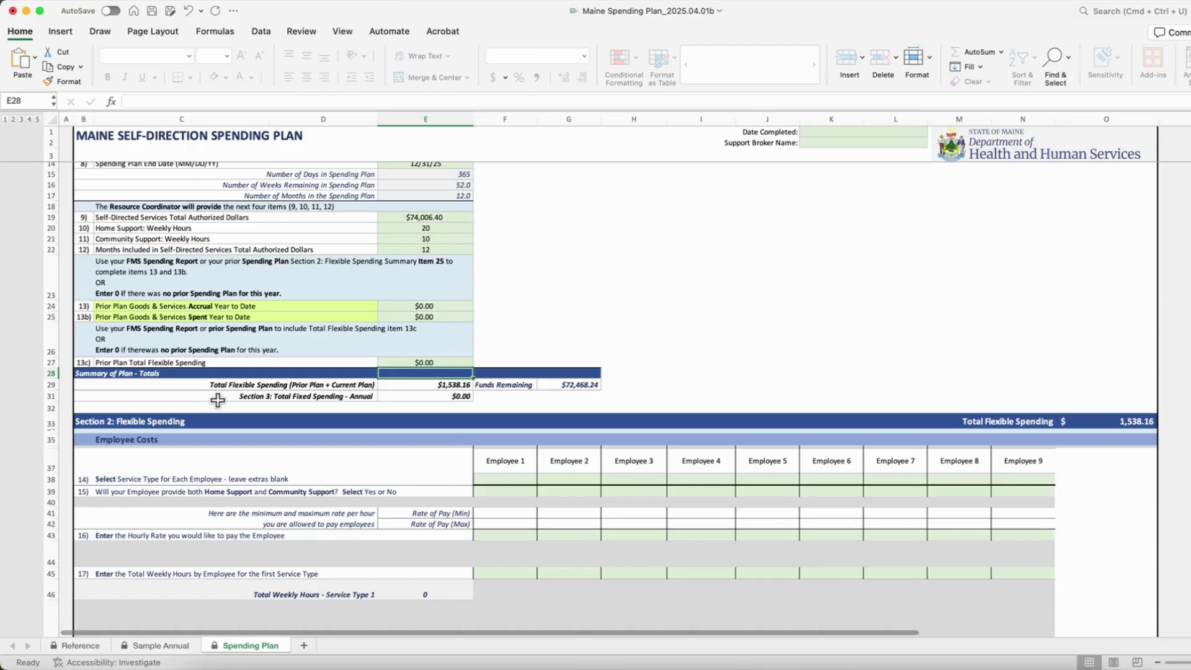
click(430, 385)
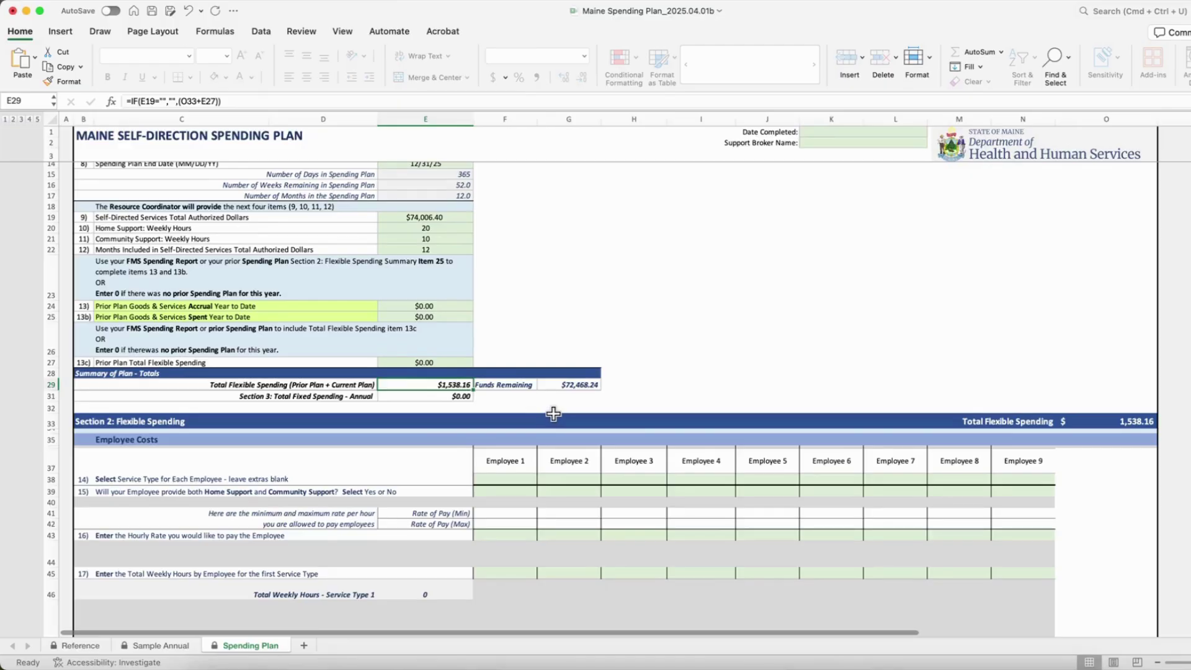
click(549, 386)
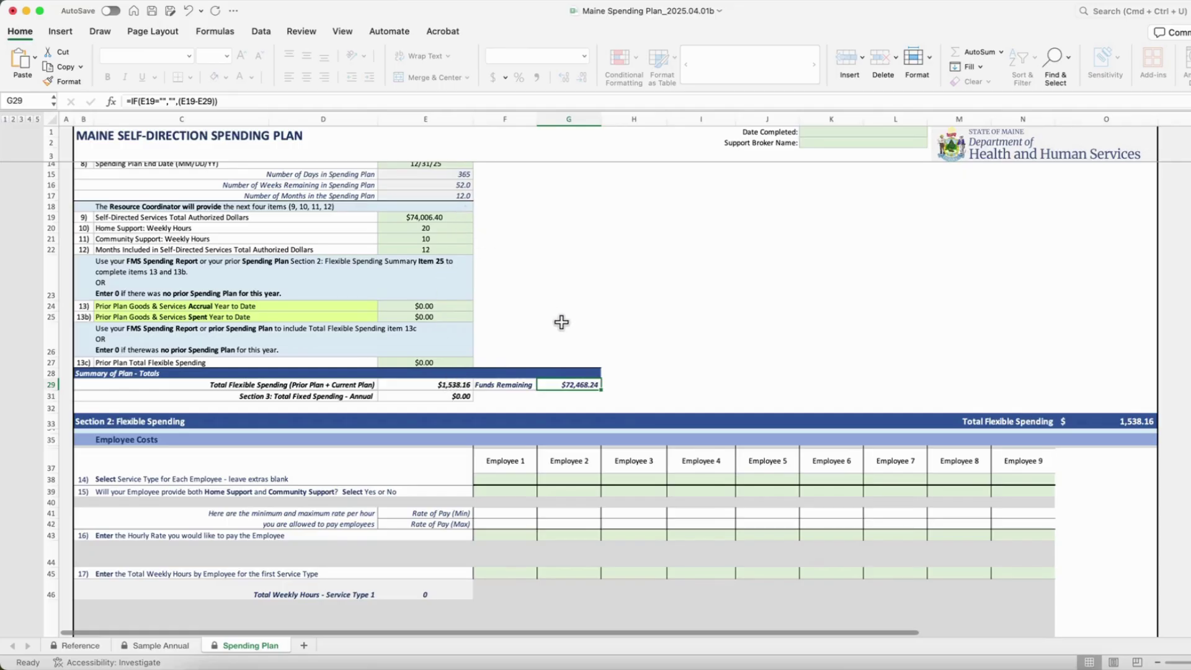
scroll(284, 414, down, 1)
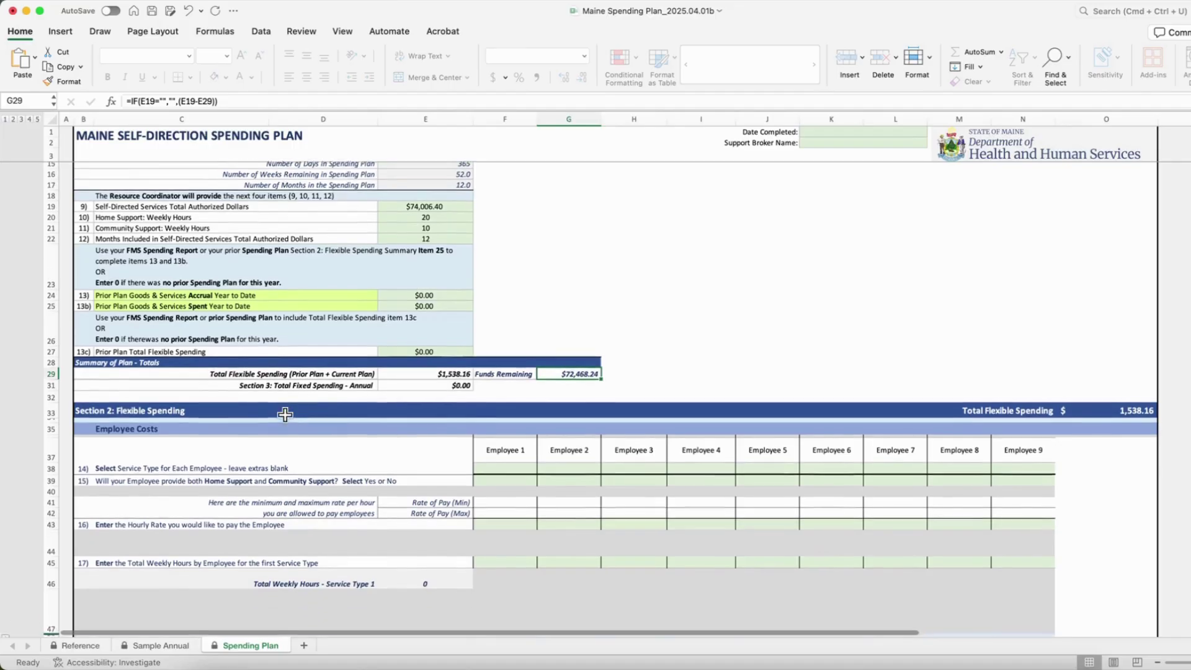
scroll(285, 414, down, 1)
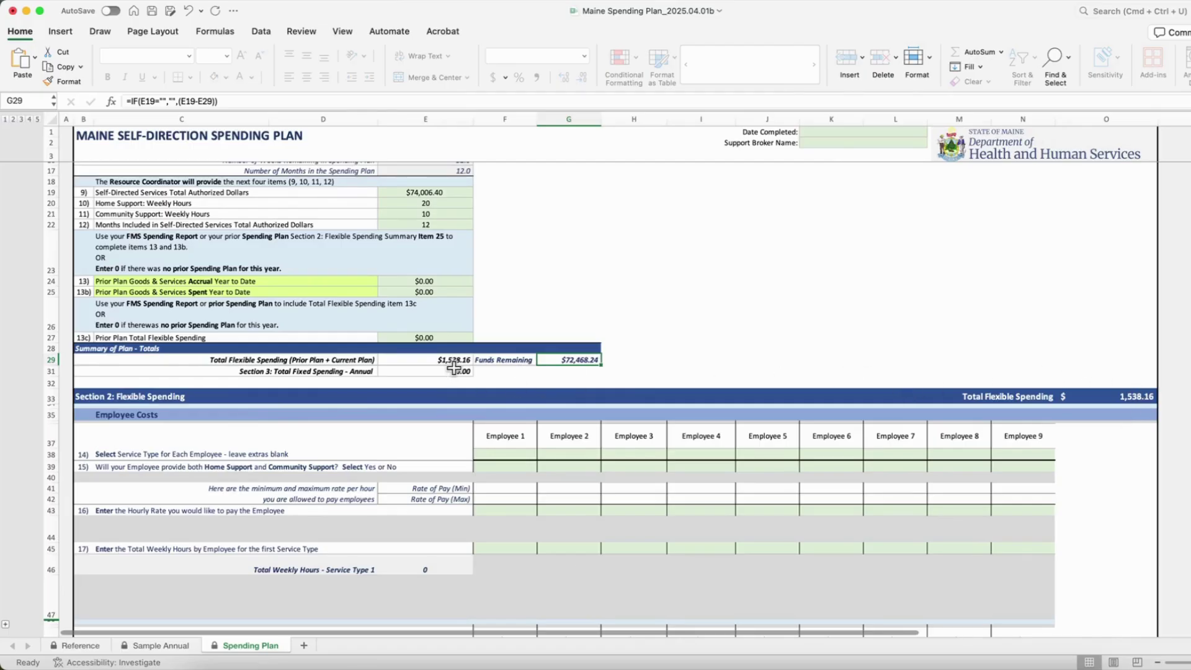
scroll(562, 429, down, 2)
scroll(561, 430, down, 10)
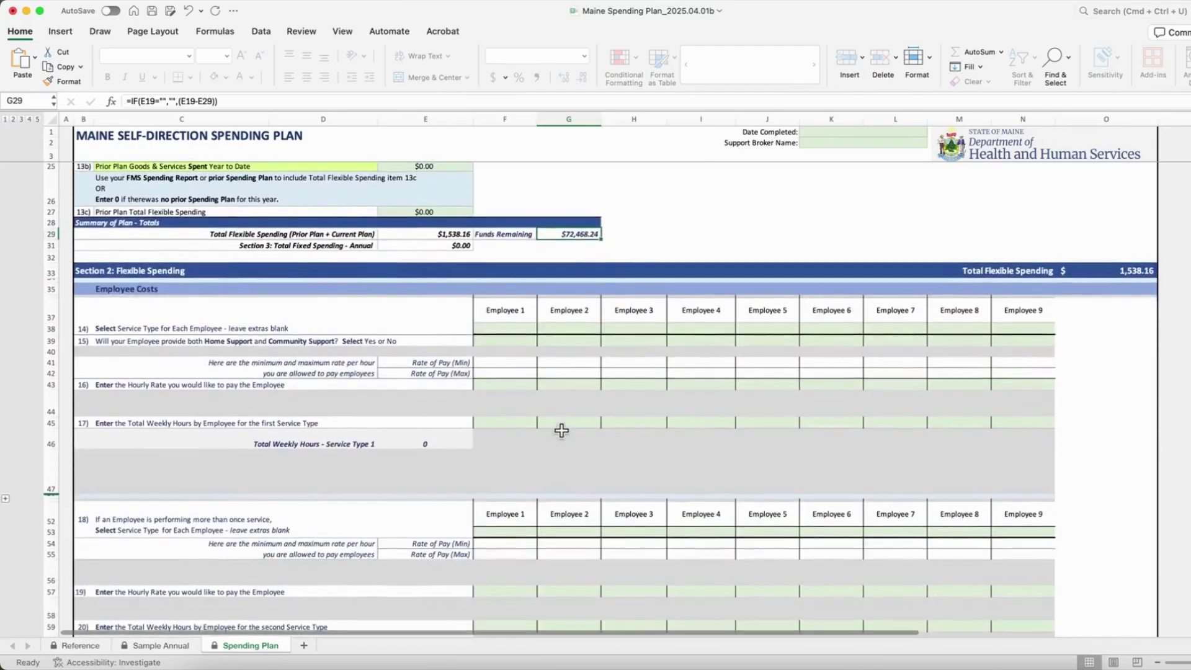
scroll(561, 429, down, 3)
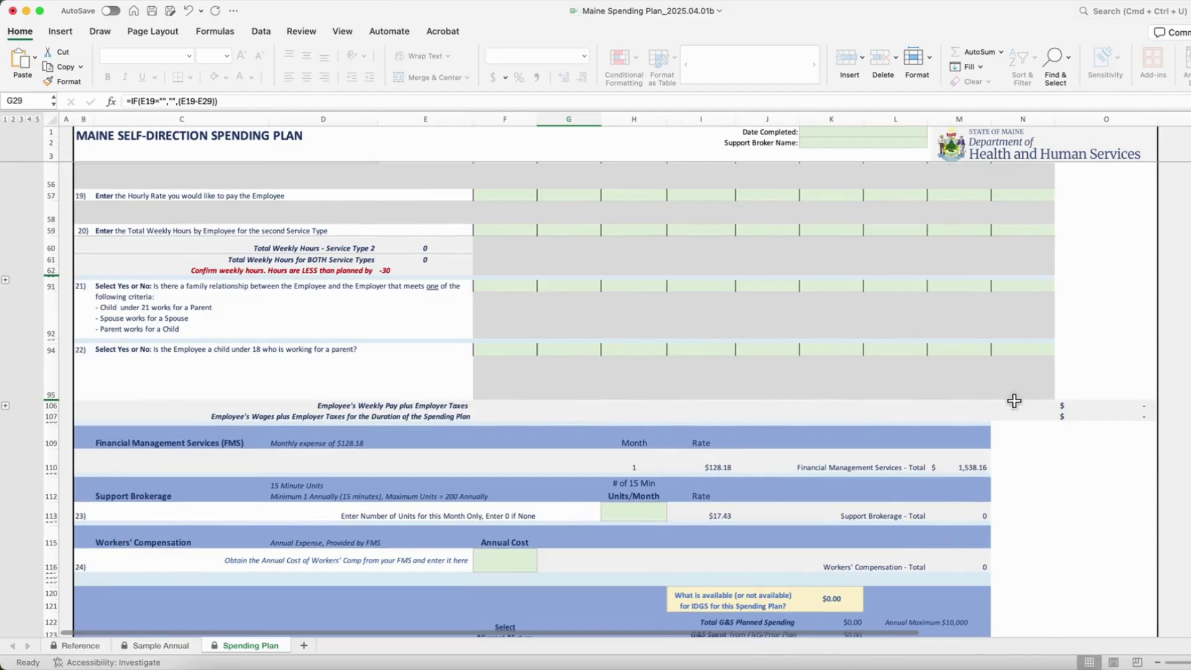
scroll(1051, 444, down, 1)
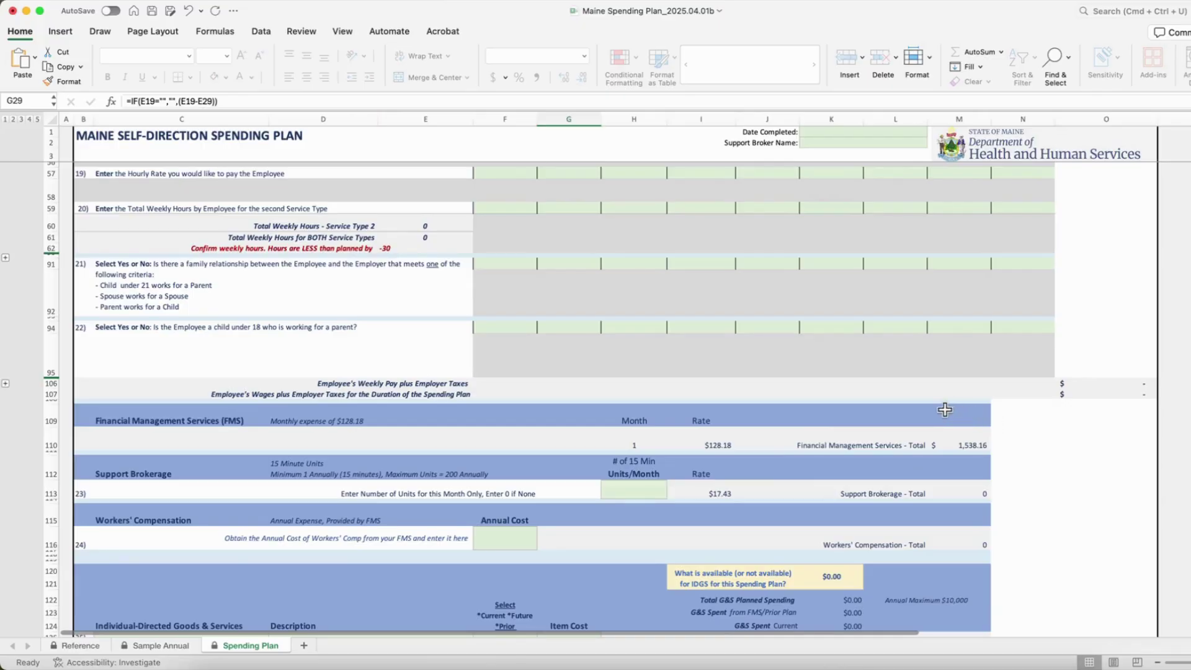
scroll(945, 409, up, 10)
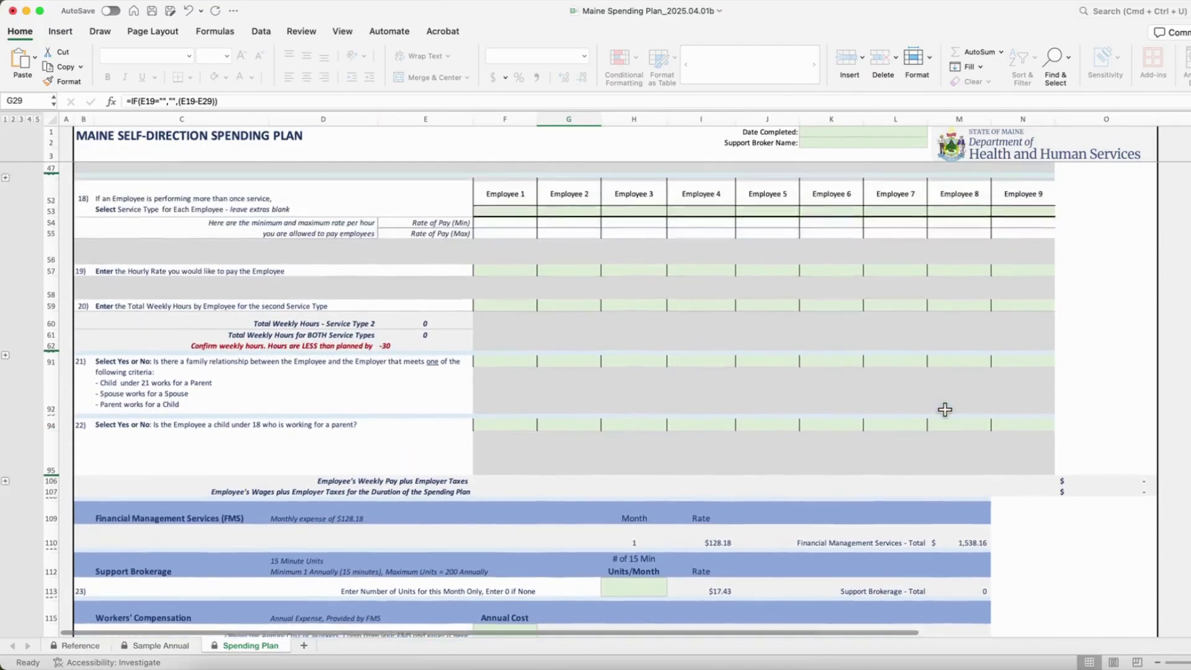
scroll(944, 409, up, 10)
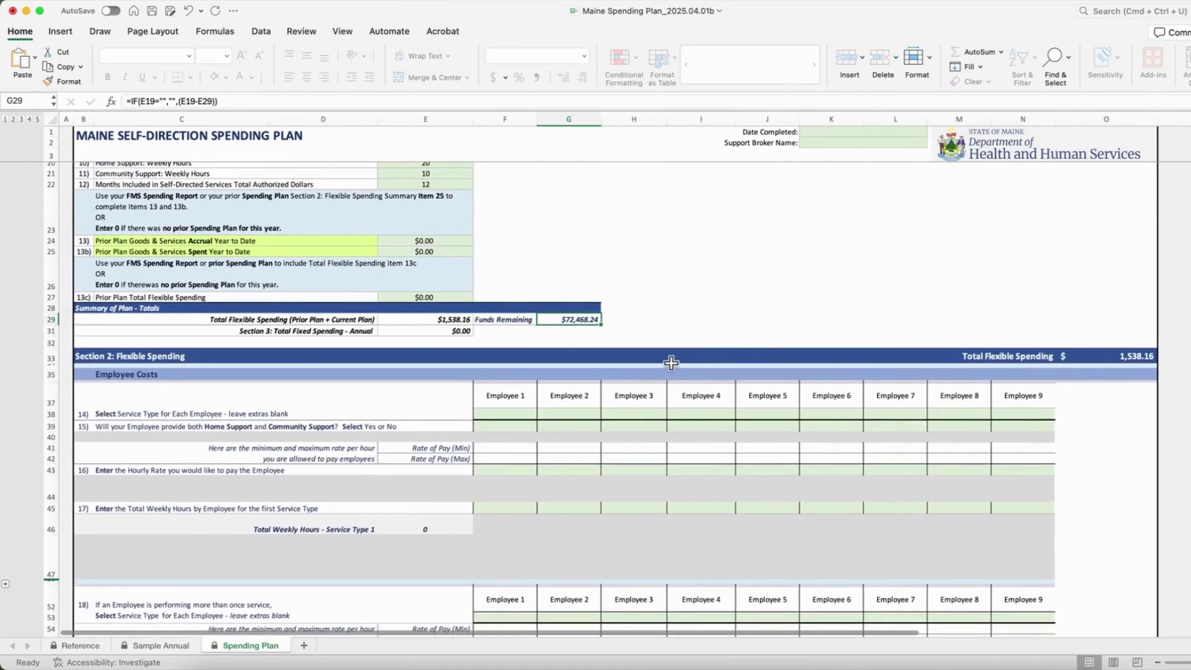
Step: Select Home Support as the item 14 Service Type for Employee 1, Employee 2 and Employee 3
key(Tab)
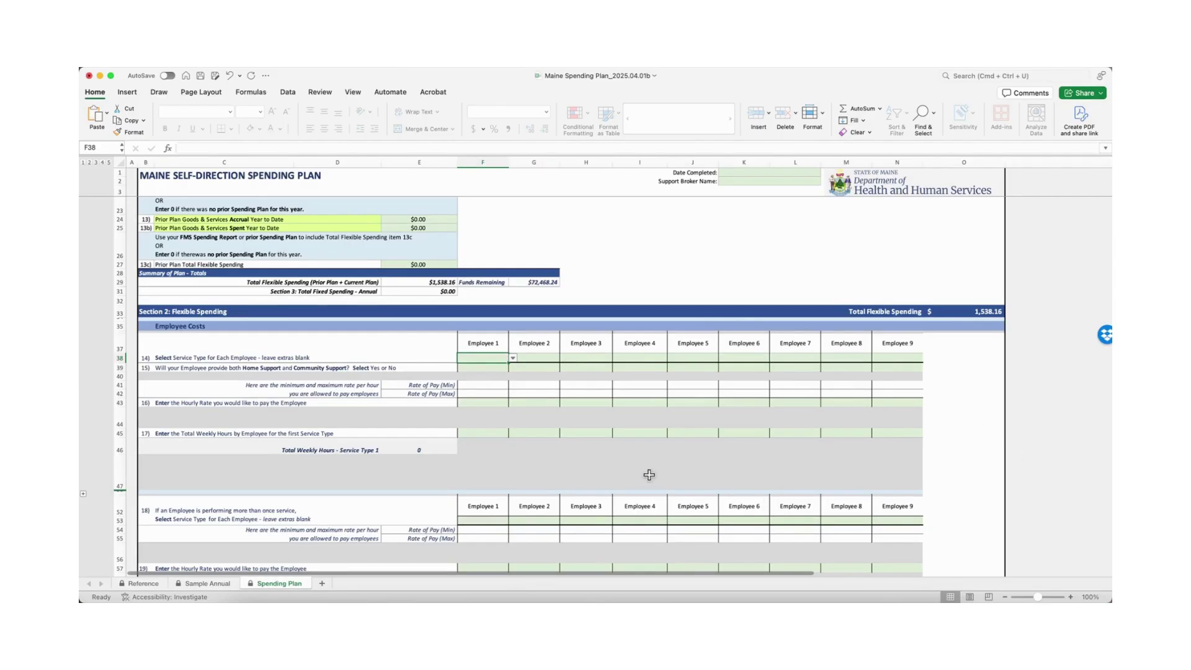
click(512, 362)
click(503, 371)
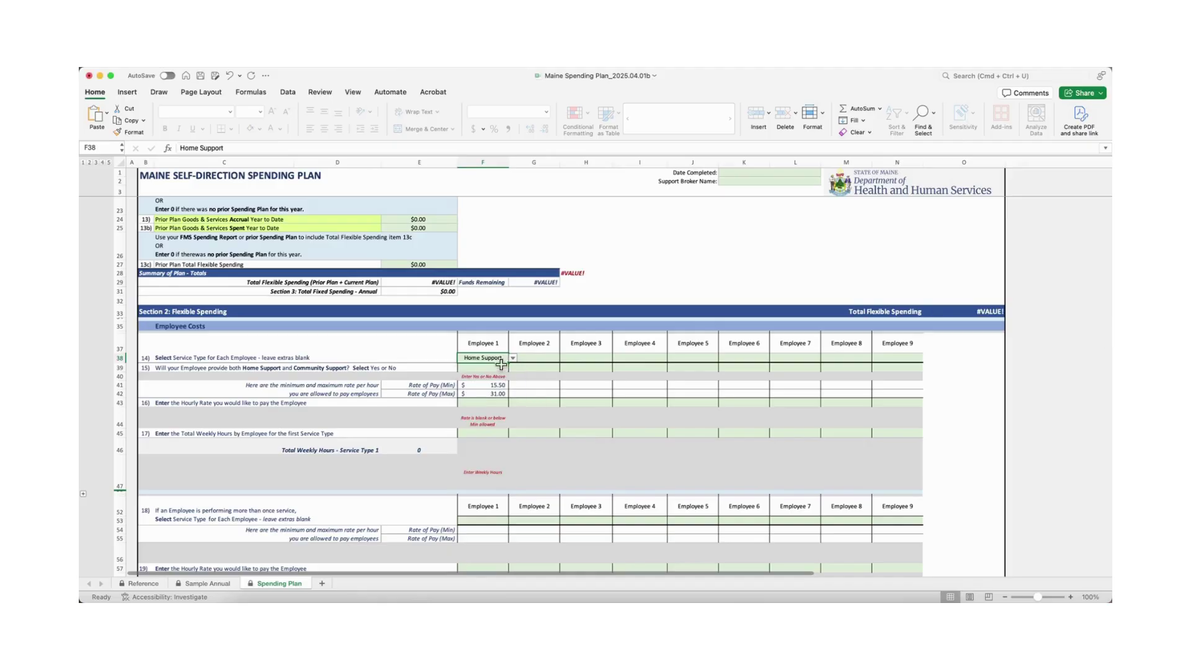
click(543, 358)
click(564, 359)
click(559, 366)
click(586, 359)
click(617, 358)
click(590, 370)
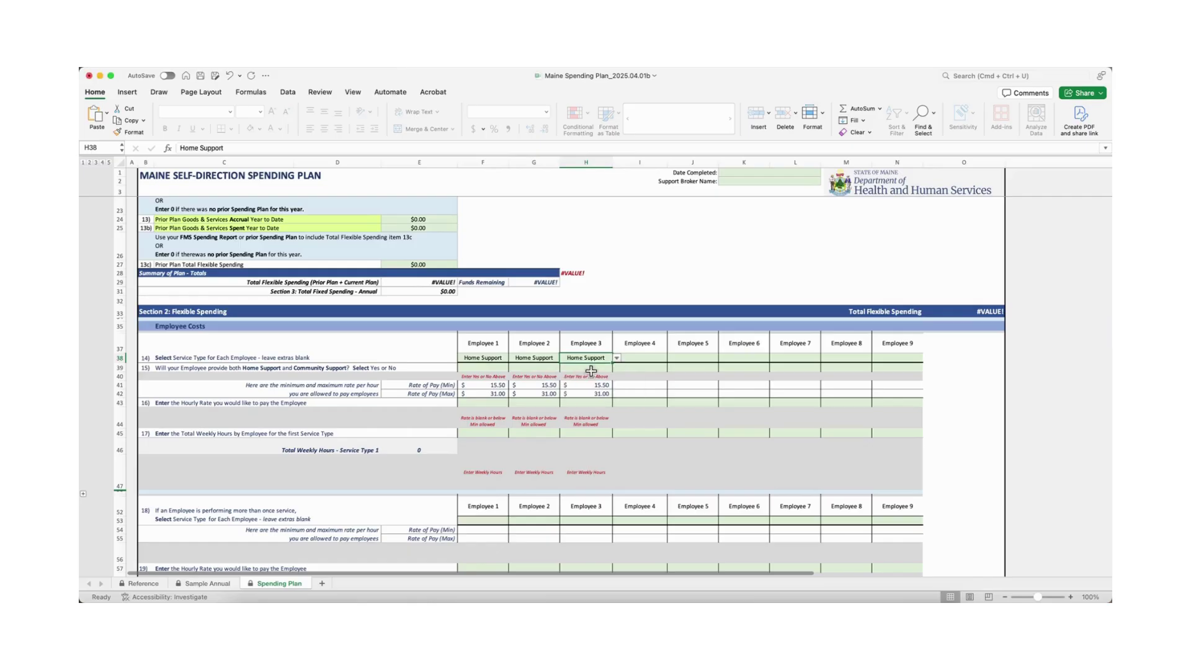
Step: Answer item 15 on providing both Home Support and Community Support: Yes for Employees 1 and 2, No for Employee 3
click(472, 369)
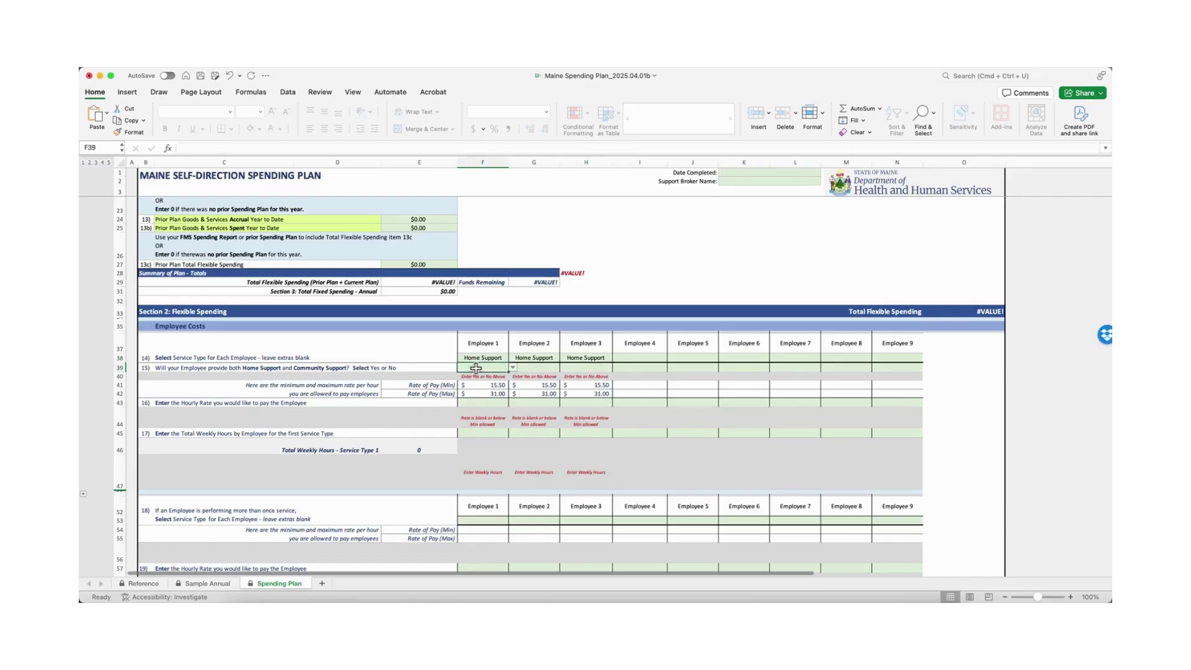
click(512, 368)
click(466, 379)
click(537, 369)
click(564, 369)
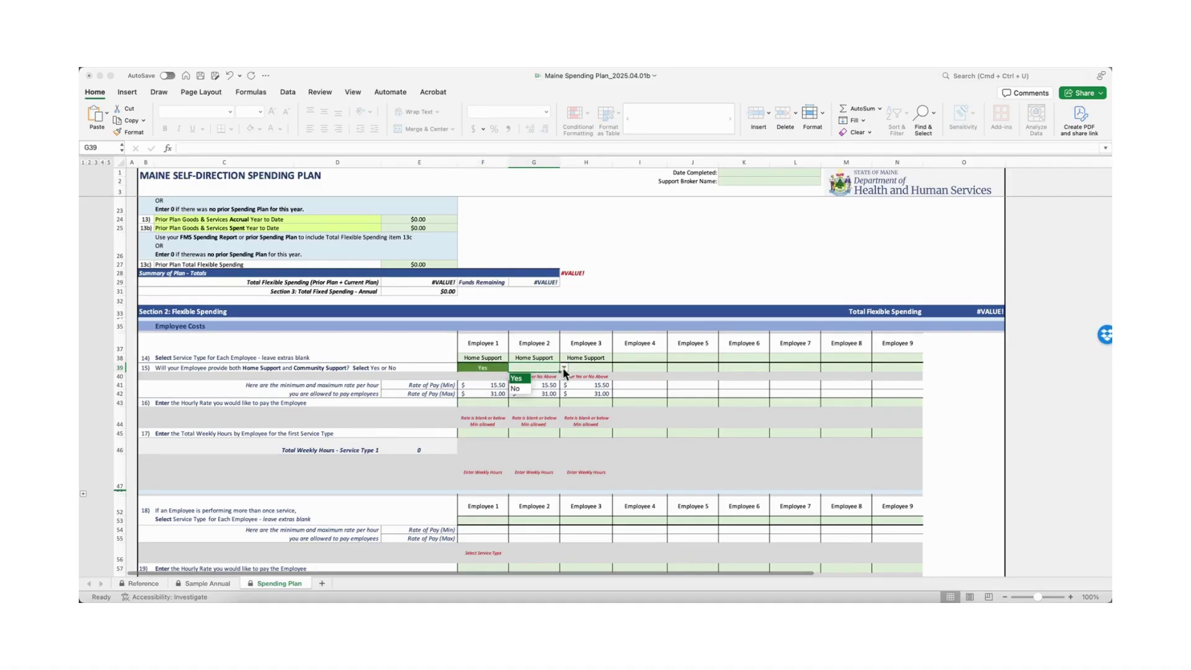
click(523, 380)
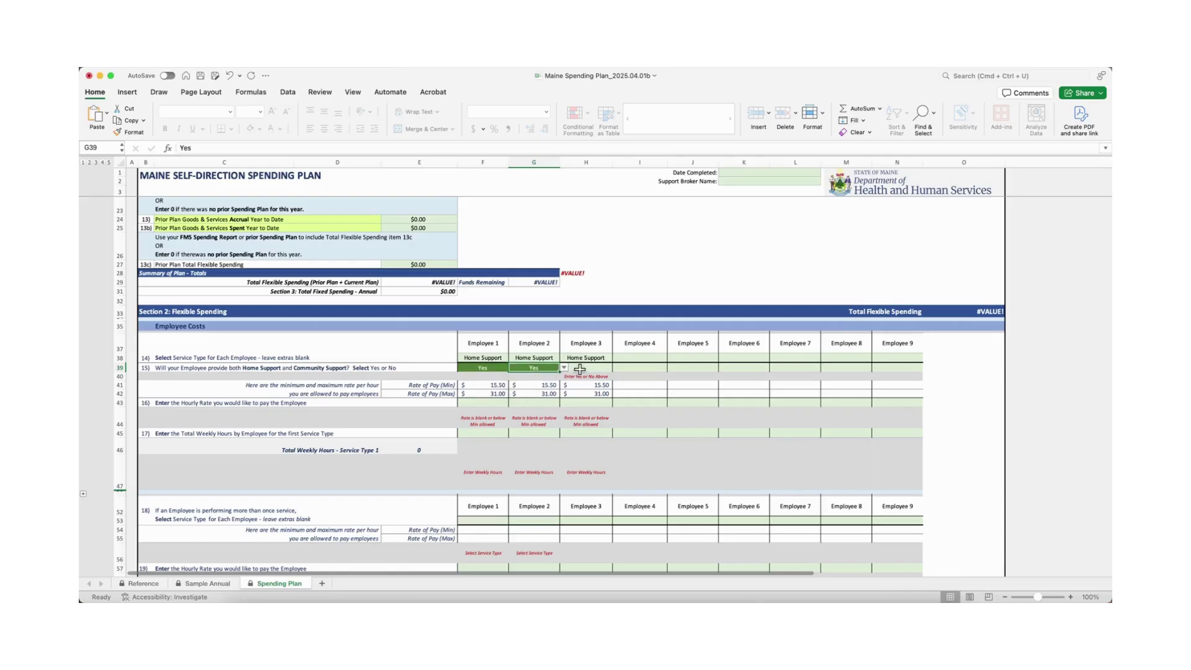
click(588, 367)
click(617, 367)
click(568, 389)
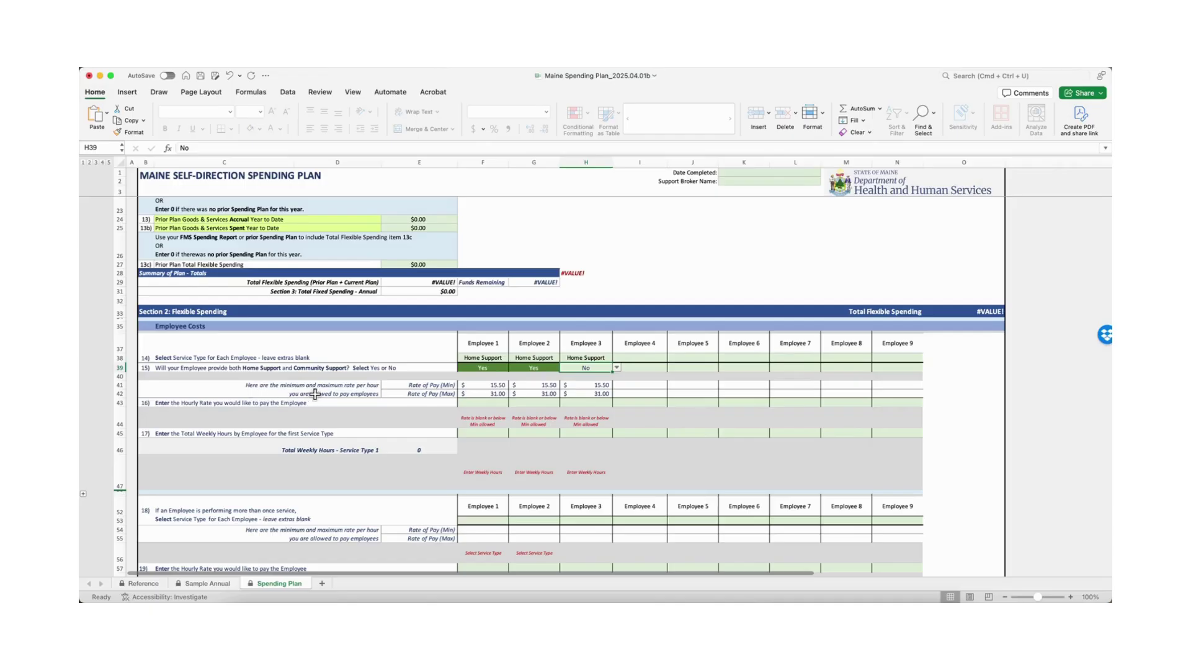
Step: Try item 16 hourly rates of 13 and 35 for Employee 1 to test the minimum and maximum pay limits
click(487, 405)
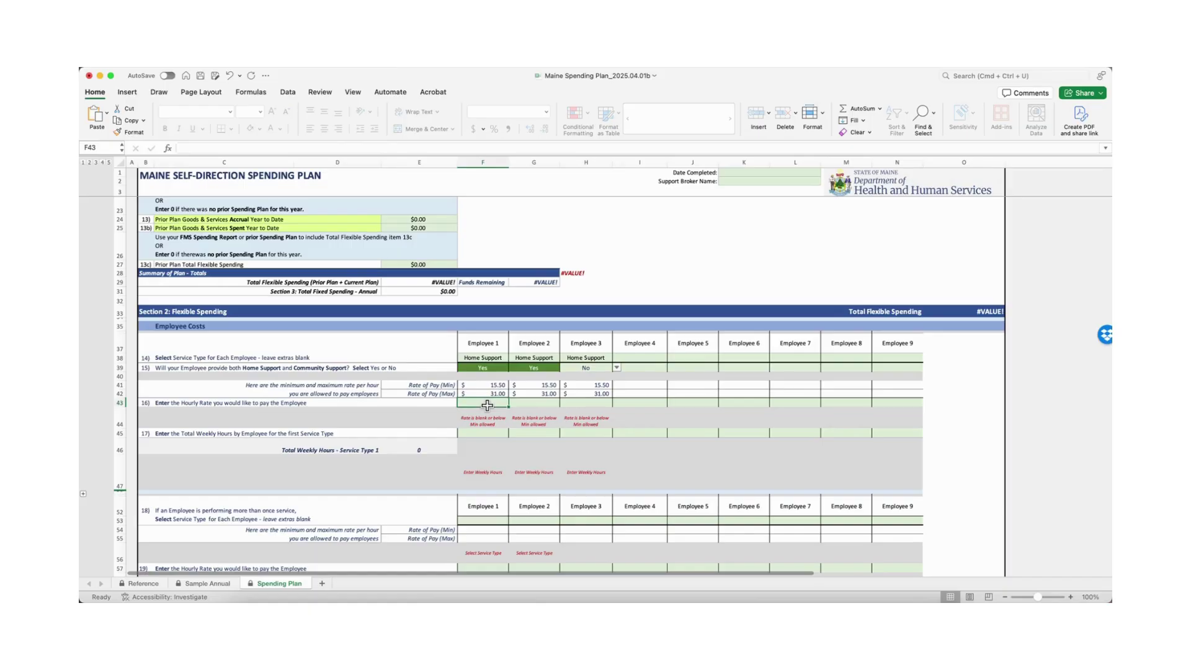
text(13)
key(Return)
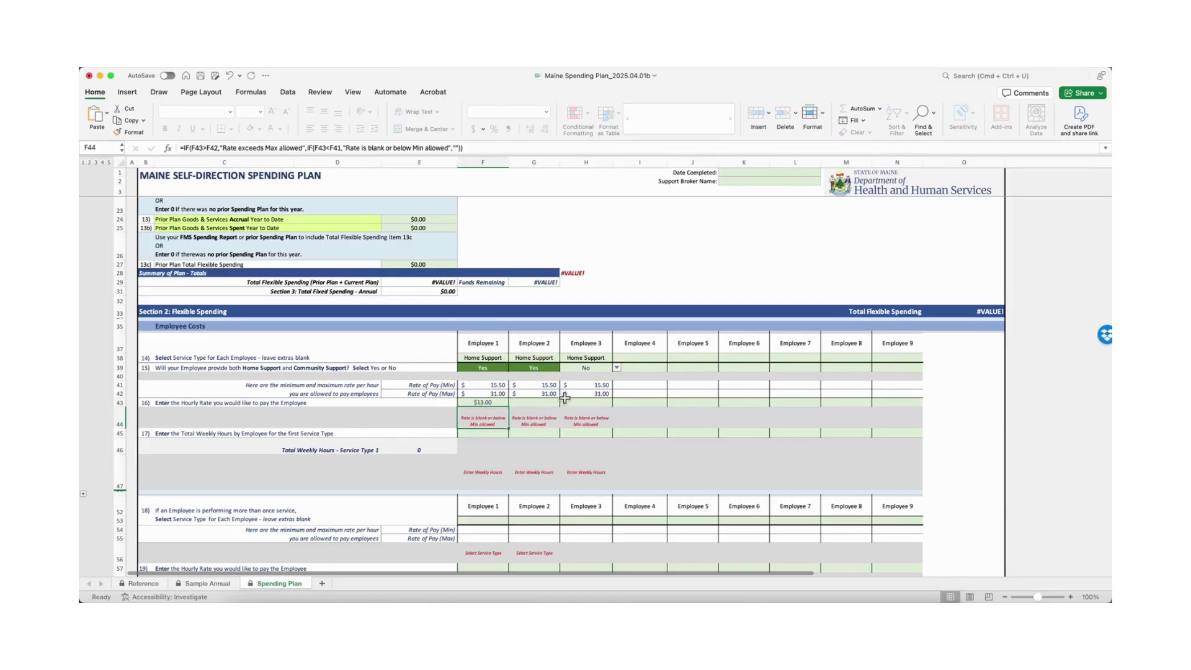
click(491, 404)
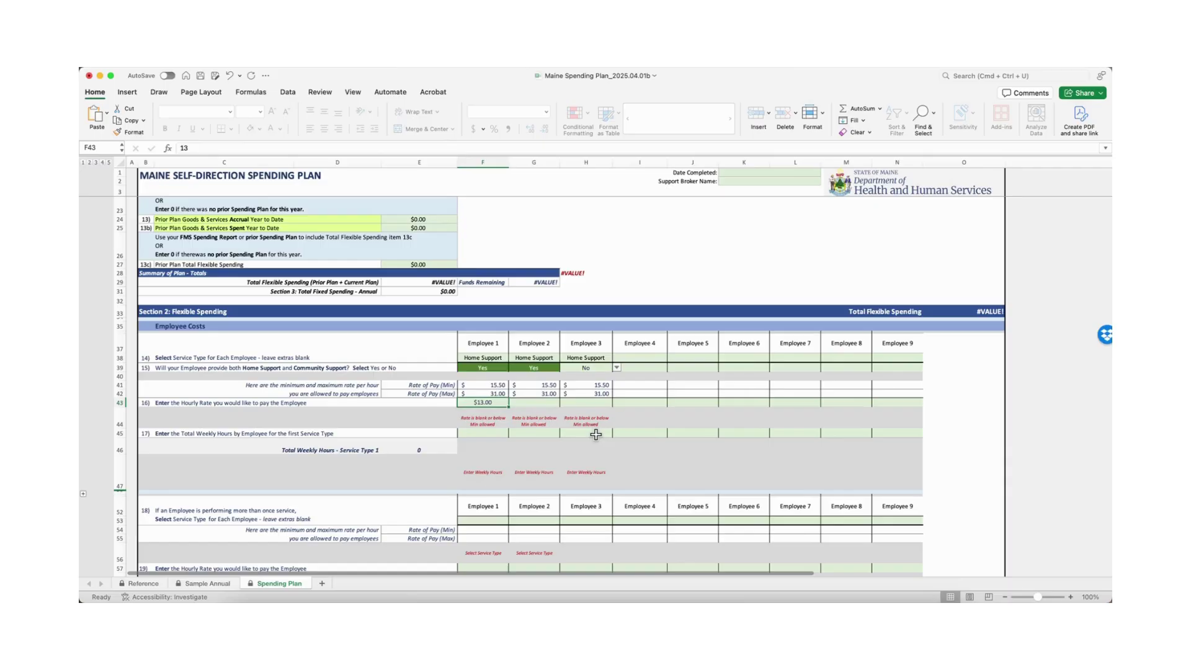
text(35)
key(Return)
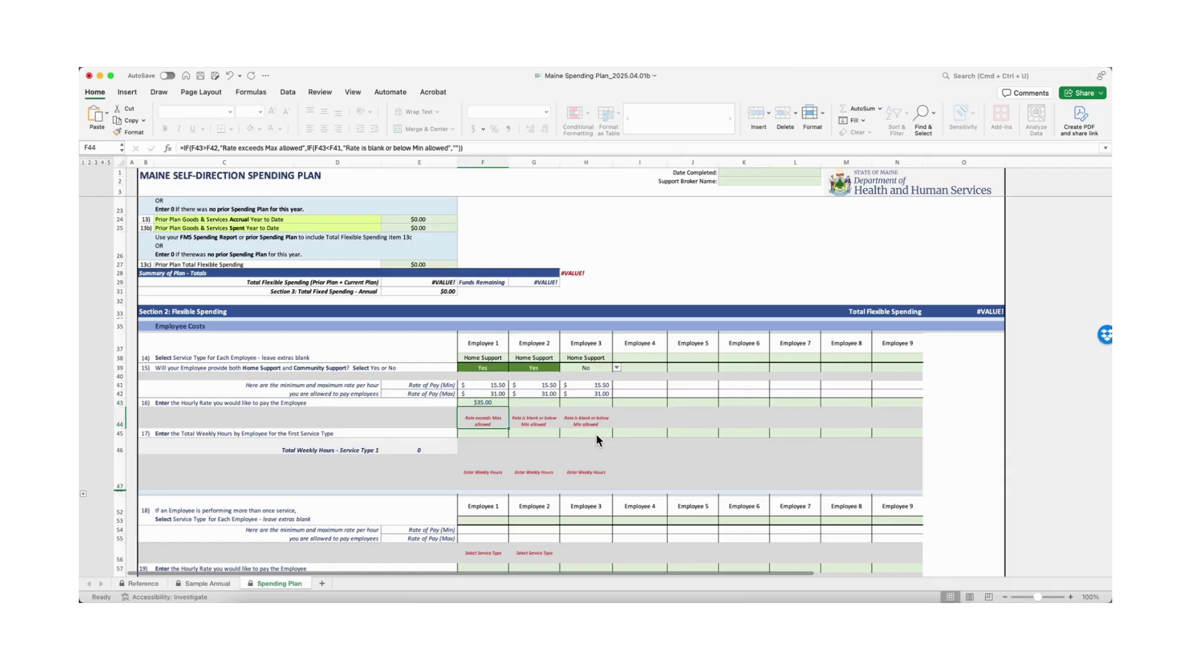
Step: Enter an item 16 hourly rate of 25 for Employee 1, Employee 2 and Employee 3
click(500, 402)
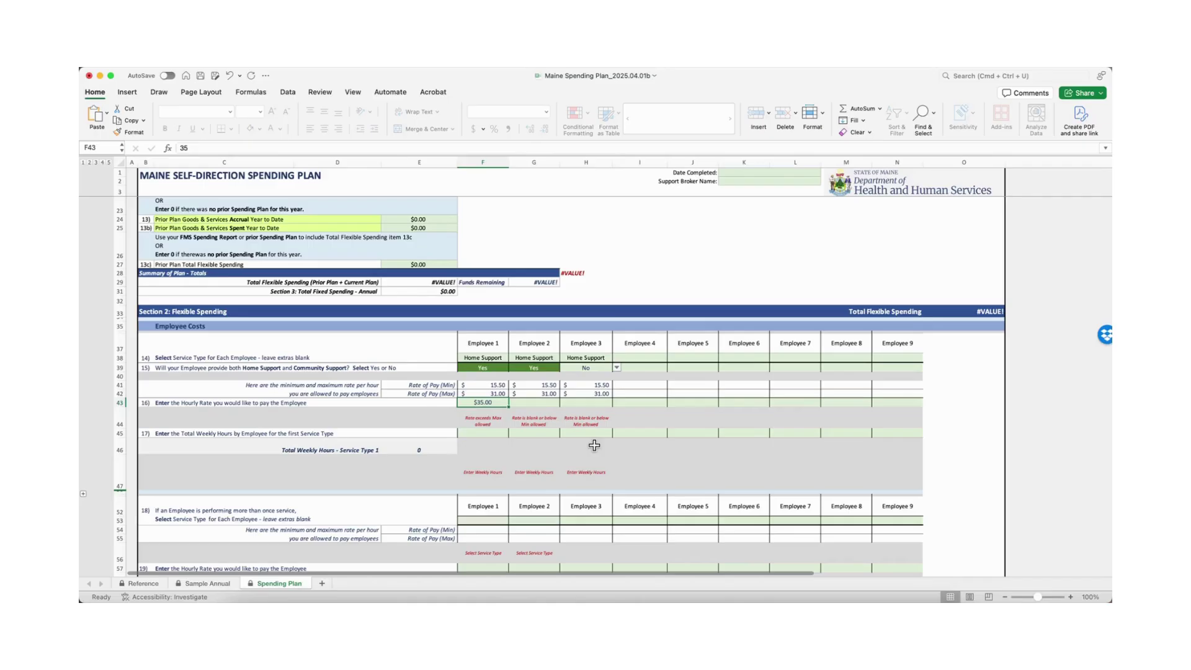
key(Delete)
text(25)
key(Tab)
text(25)
key(Tab)
text(25)
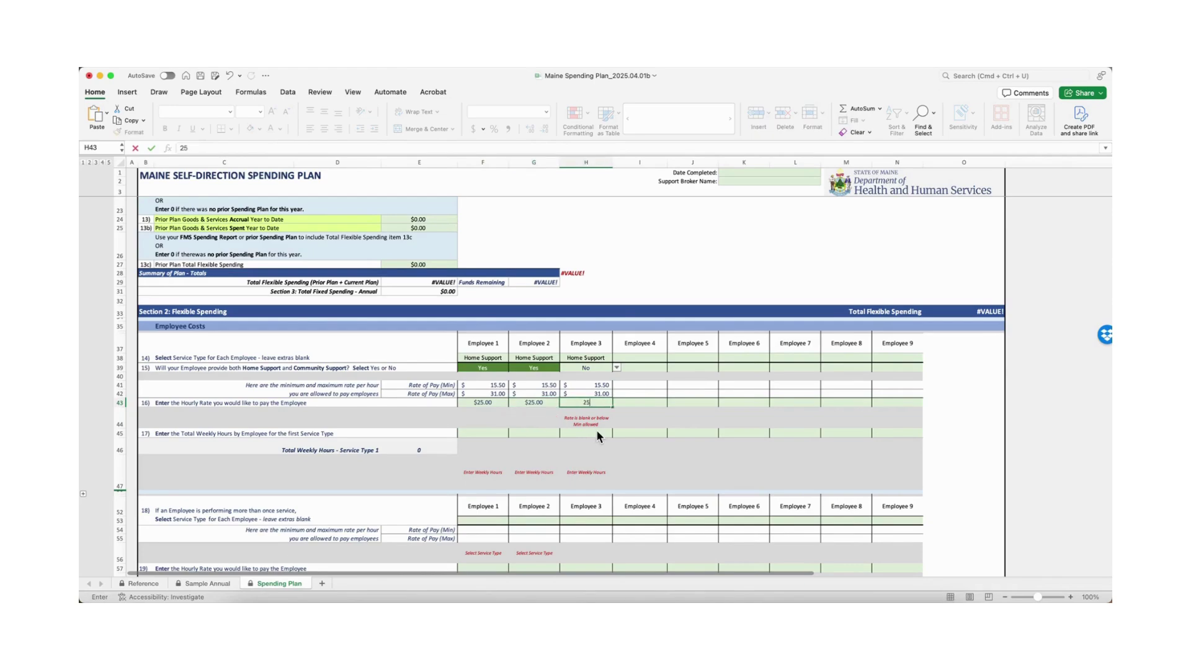
key(Tab)
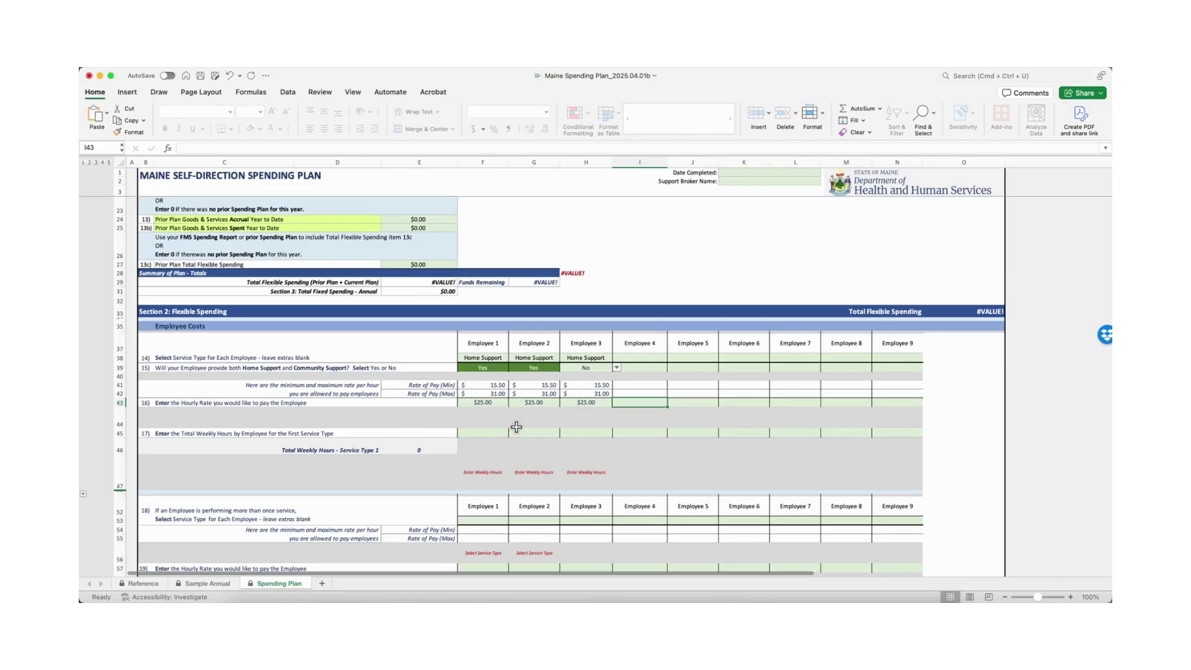
Step: Enter the item 17 weekly hours as 8 for Employee 1, 6 for Employee 2 and 6 for Employee 3, and check the Service Type 1 total
scroll(516, 426, down, 1)
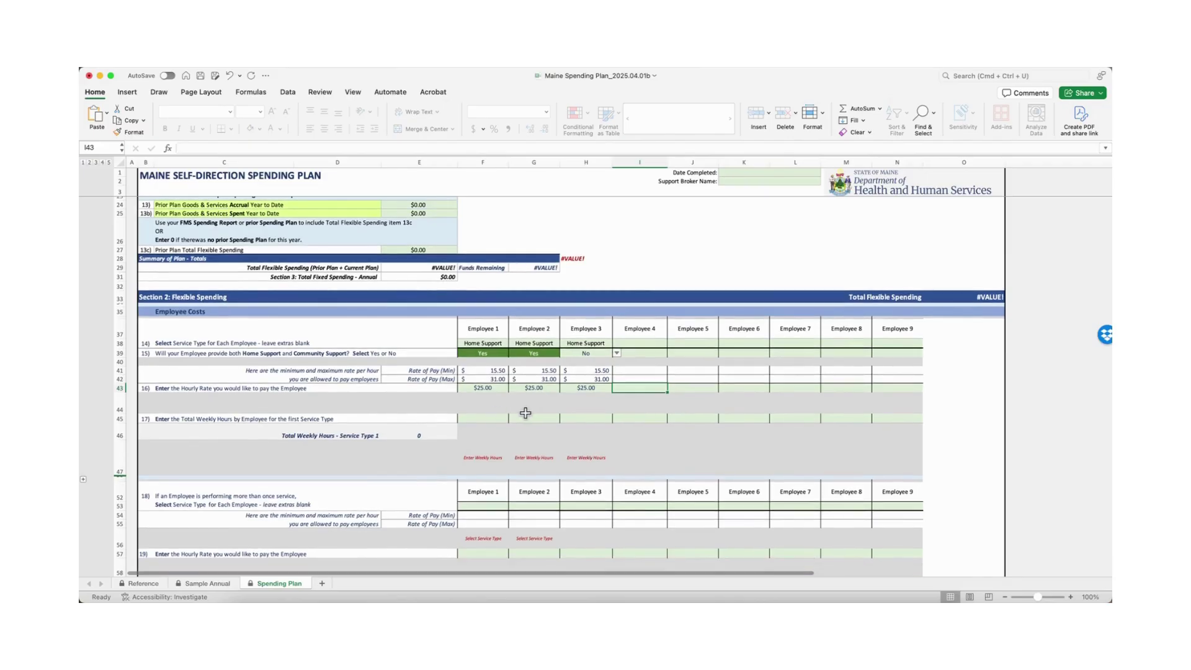
click(492, 419)
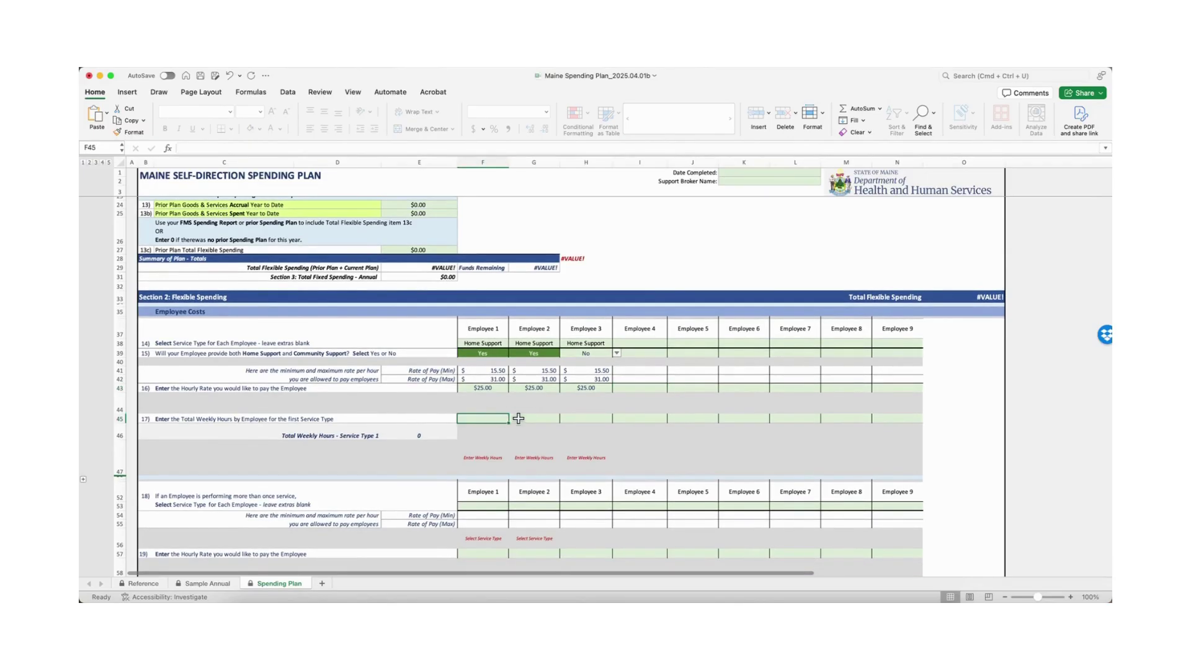
scroll(569, 420, down, 1)
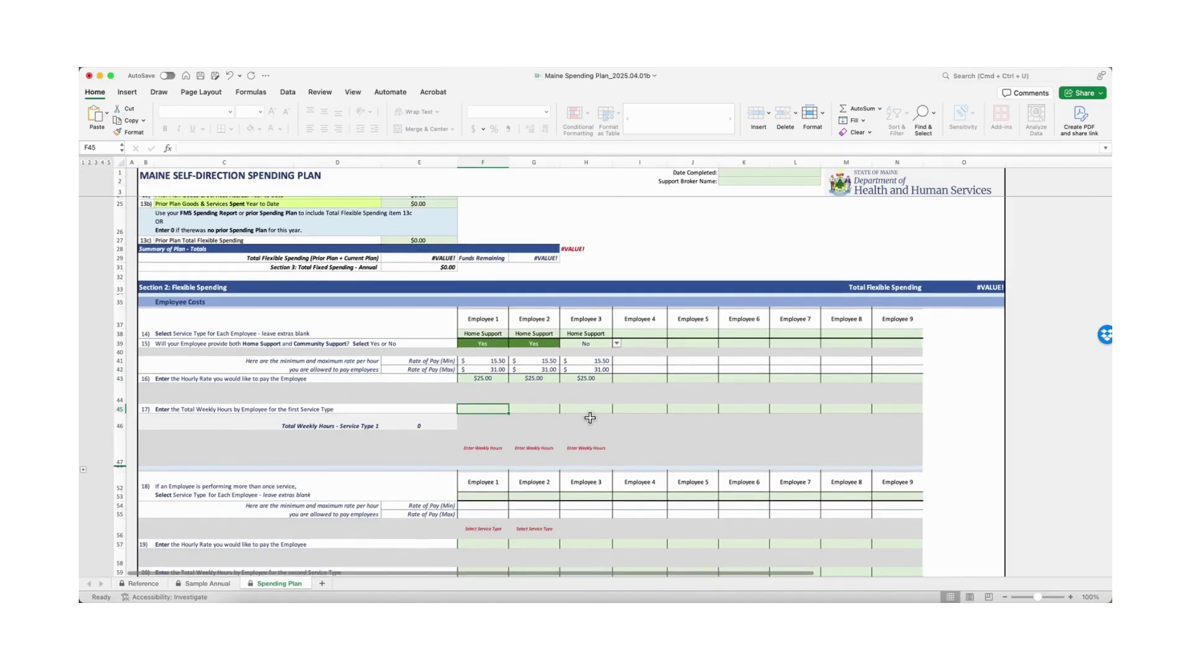
text(8)
key(Tab)
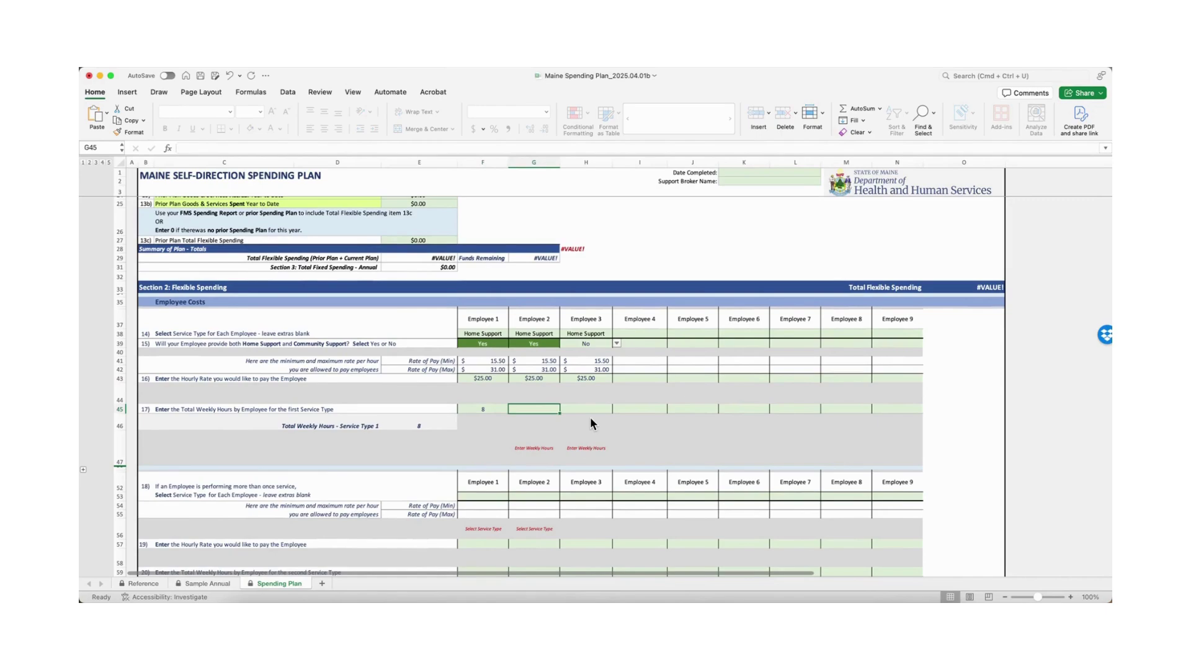
text(6)
key(Tab)
text(6)
key(Tab)
key(Return)
scroll(590, 423, down, 1)
click(428, 409)
Step: Select Community Support as the item 18 second Service Type for Employee 1 and Employee 2
scroll(493, 437, down, 3)
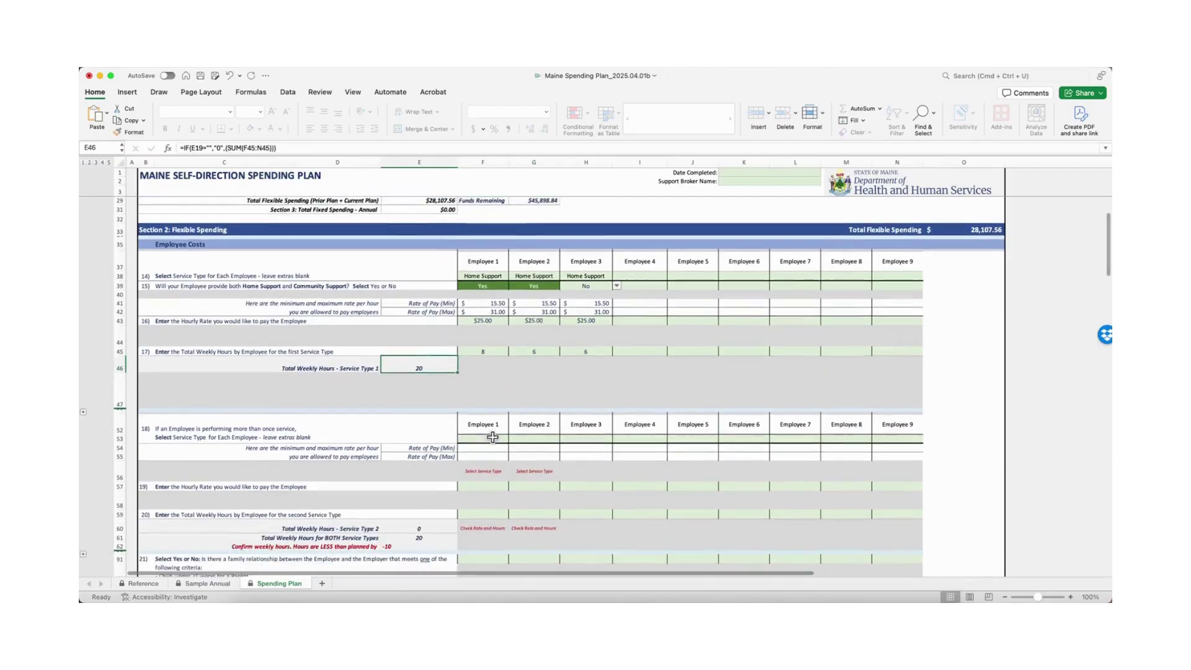
scroll(501, 402, down, 1)
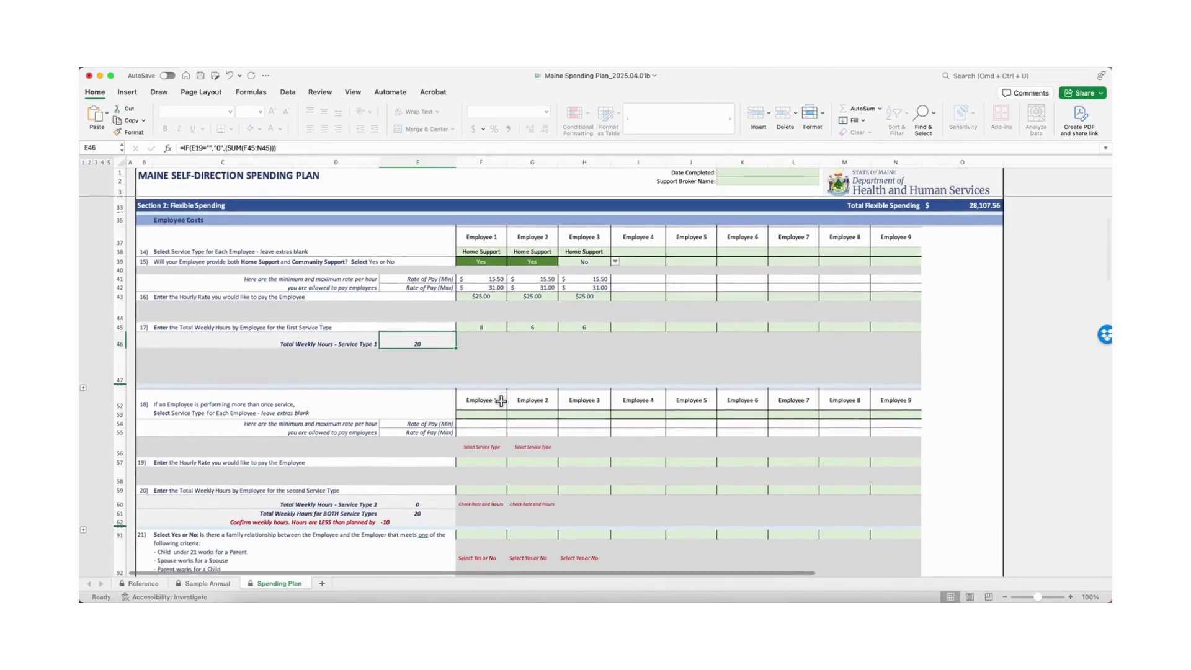
scroll(501, 401, down, 2)
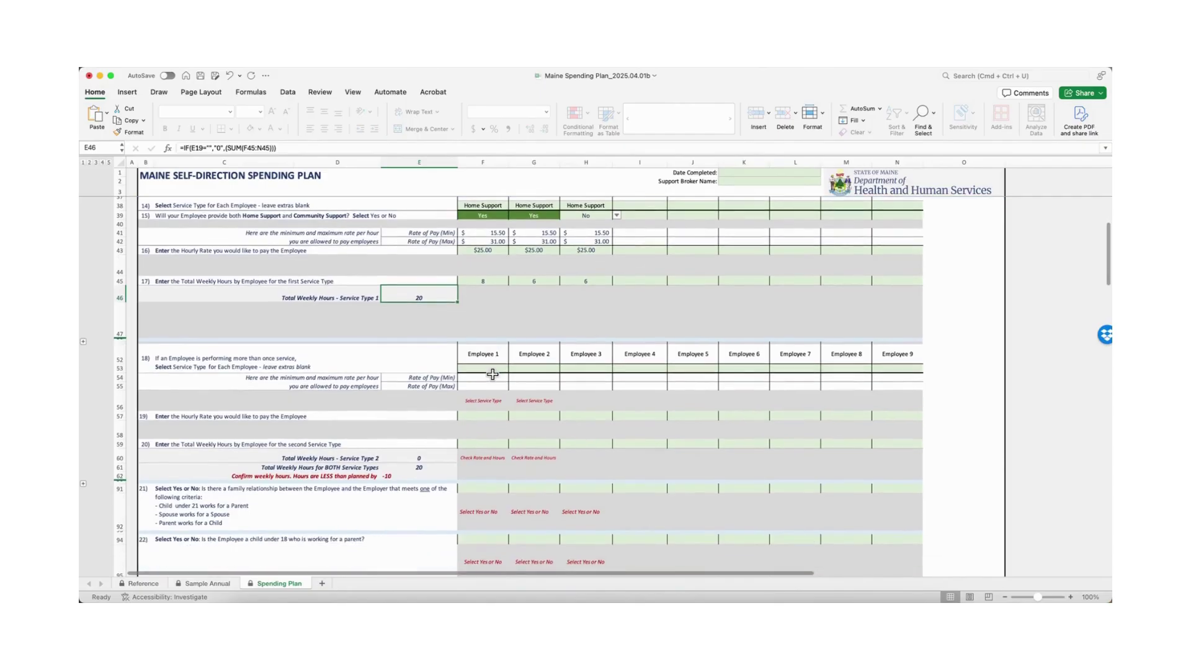
click(506, 368)
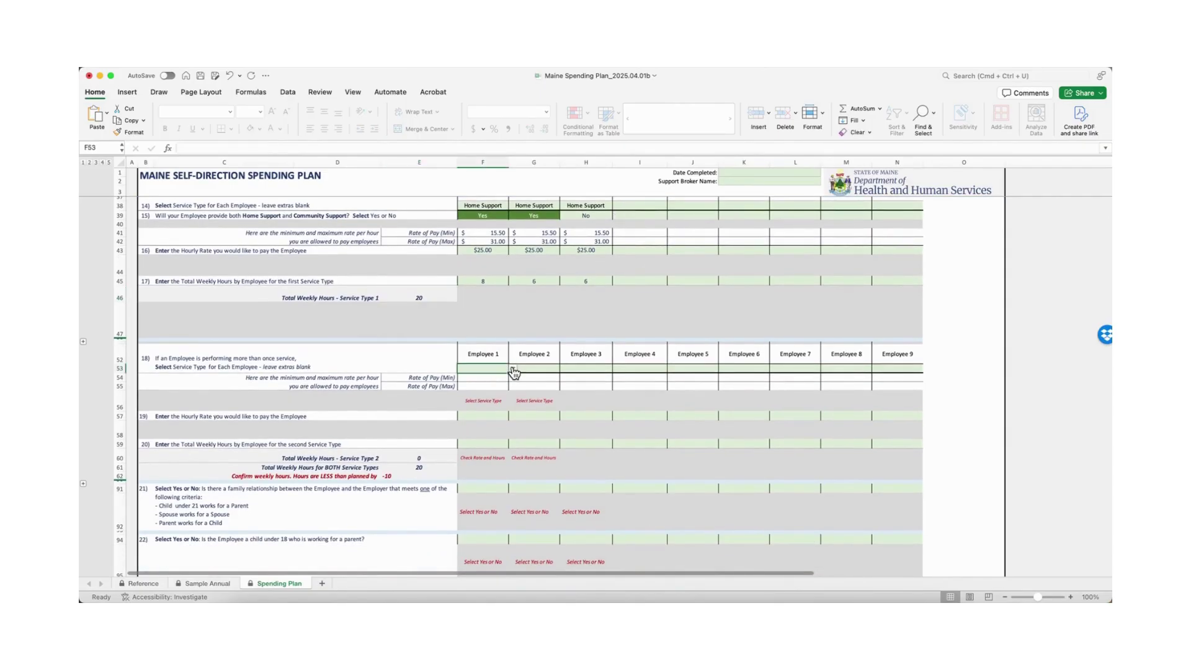
click(514, 371)
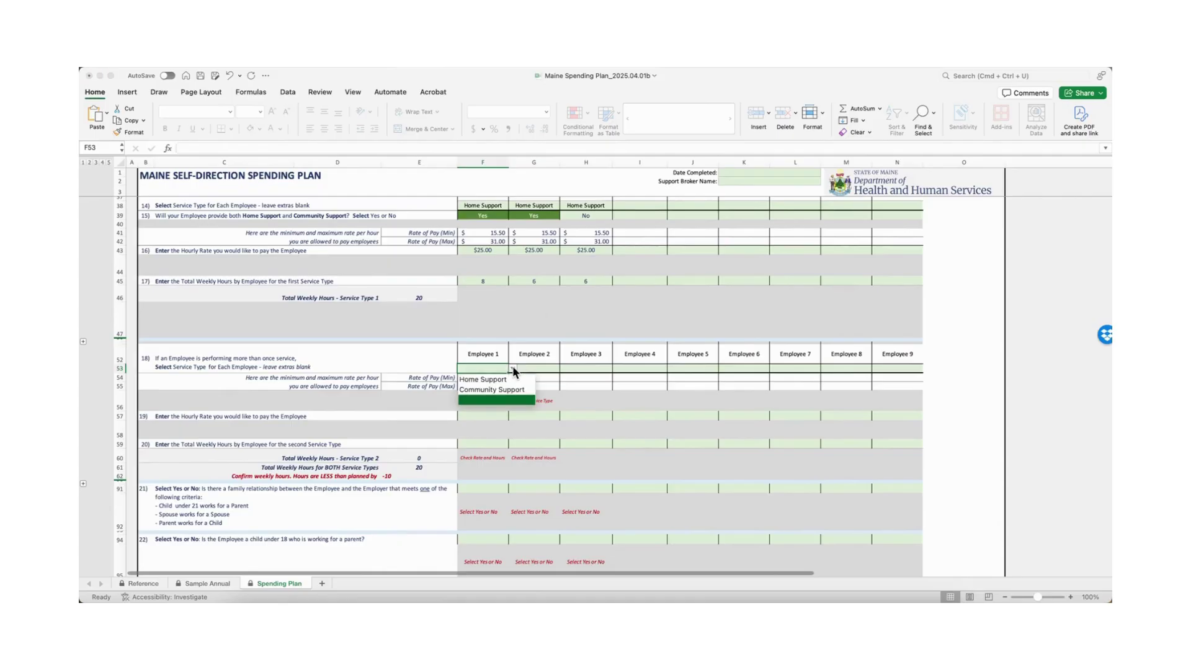
click(487, 393)
click(542, 371)
click(564, 378)
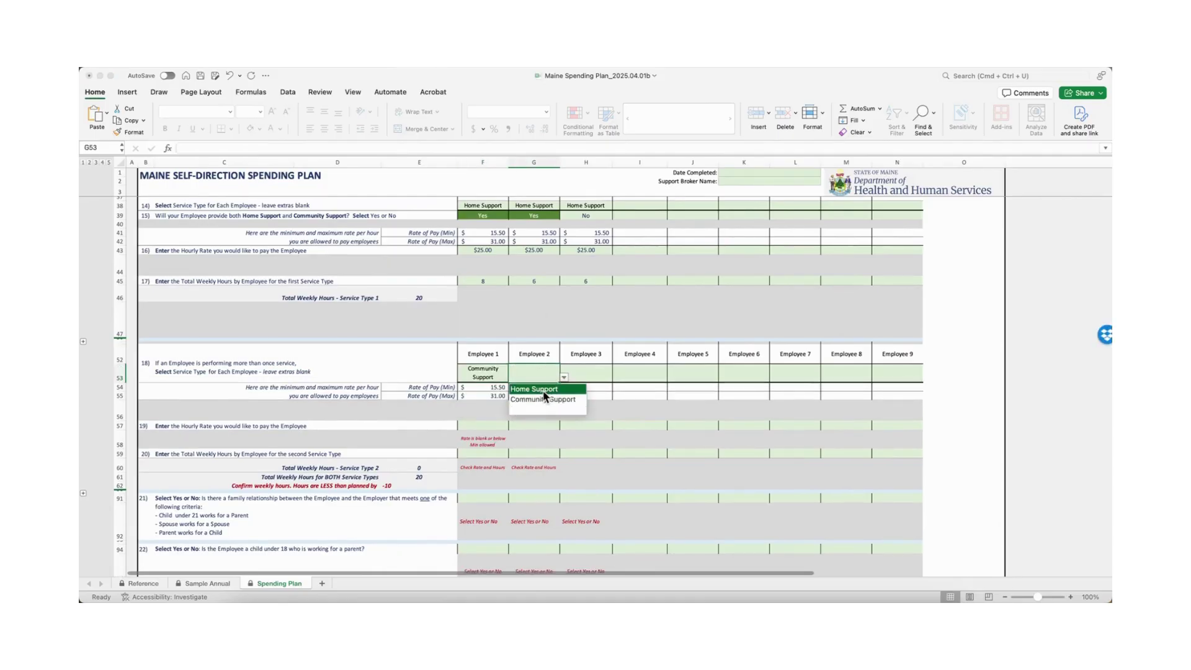
click(542, 400)
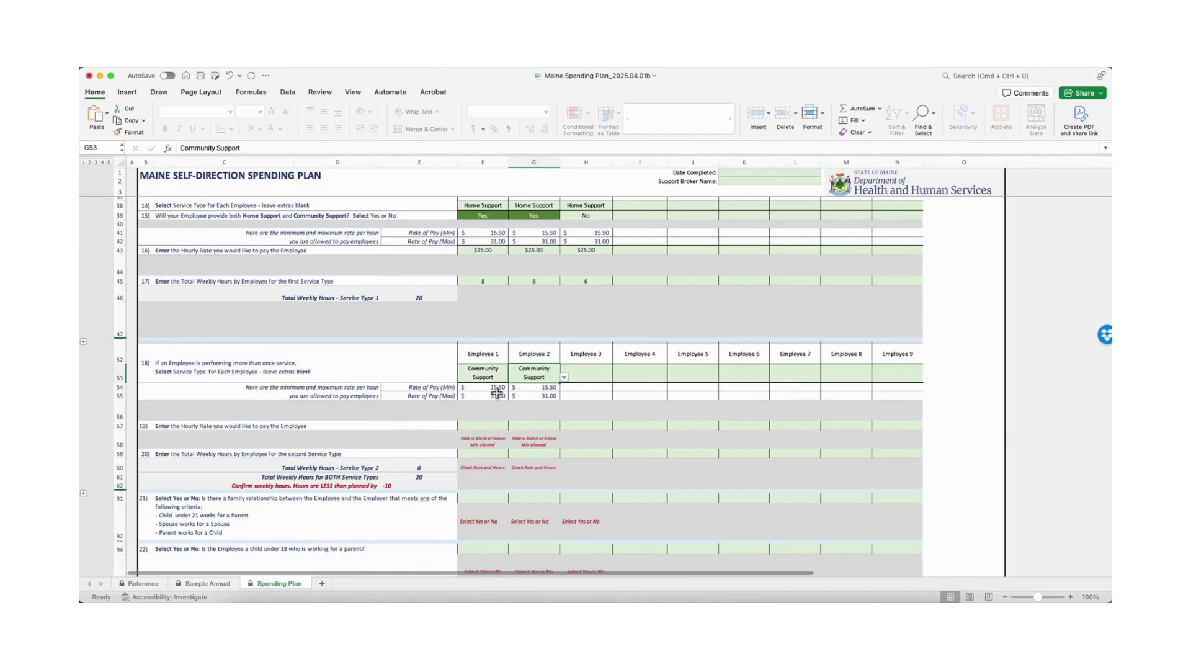
Step: Enter an item 19 hourly rate of 16.5 for Employee 1 and Employee 2
scroll(481, 425, down, 2)
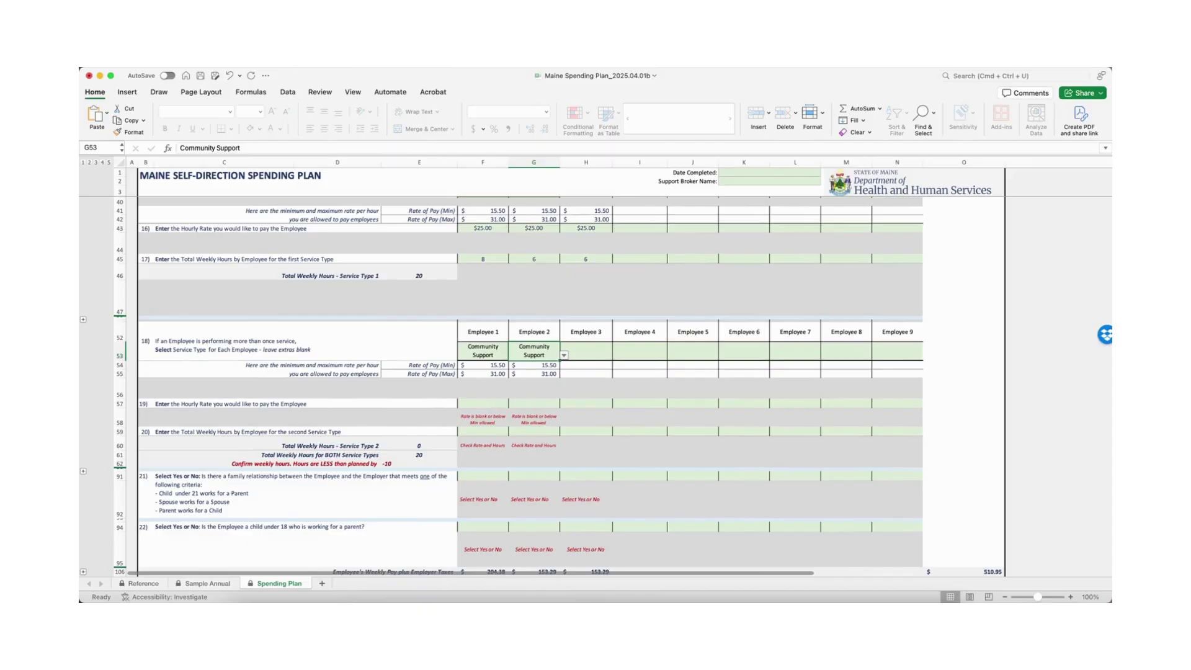
click(479, 404)
text(16.5)
key(Tab)
text(16)
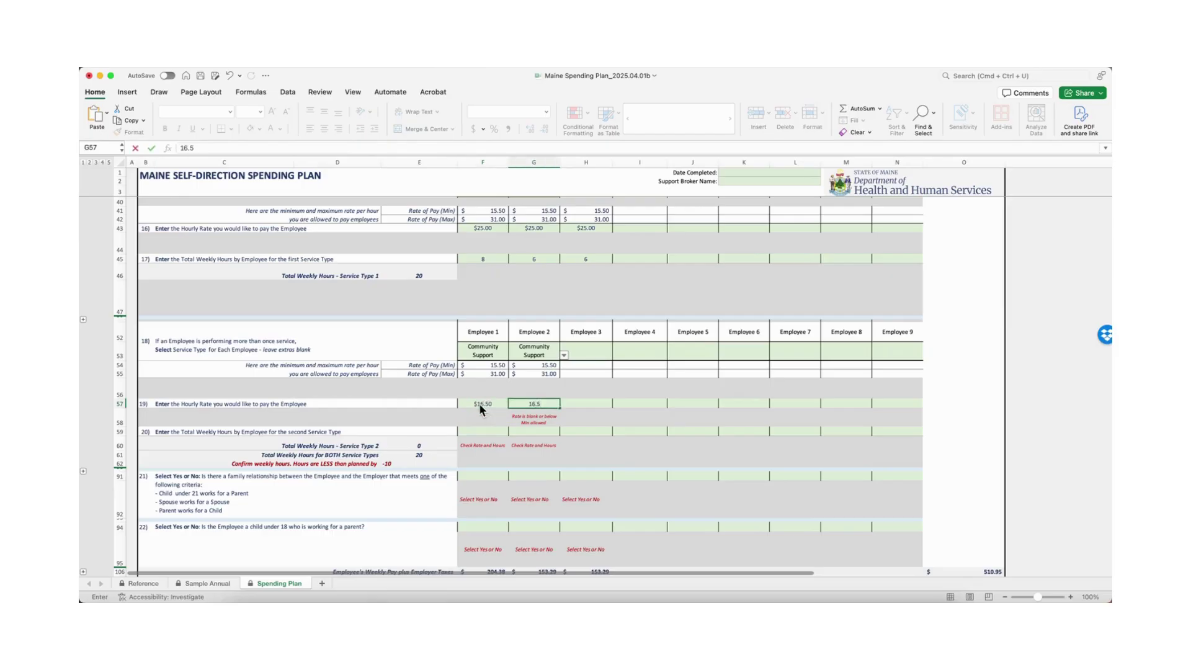
key(Return)
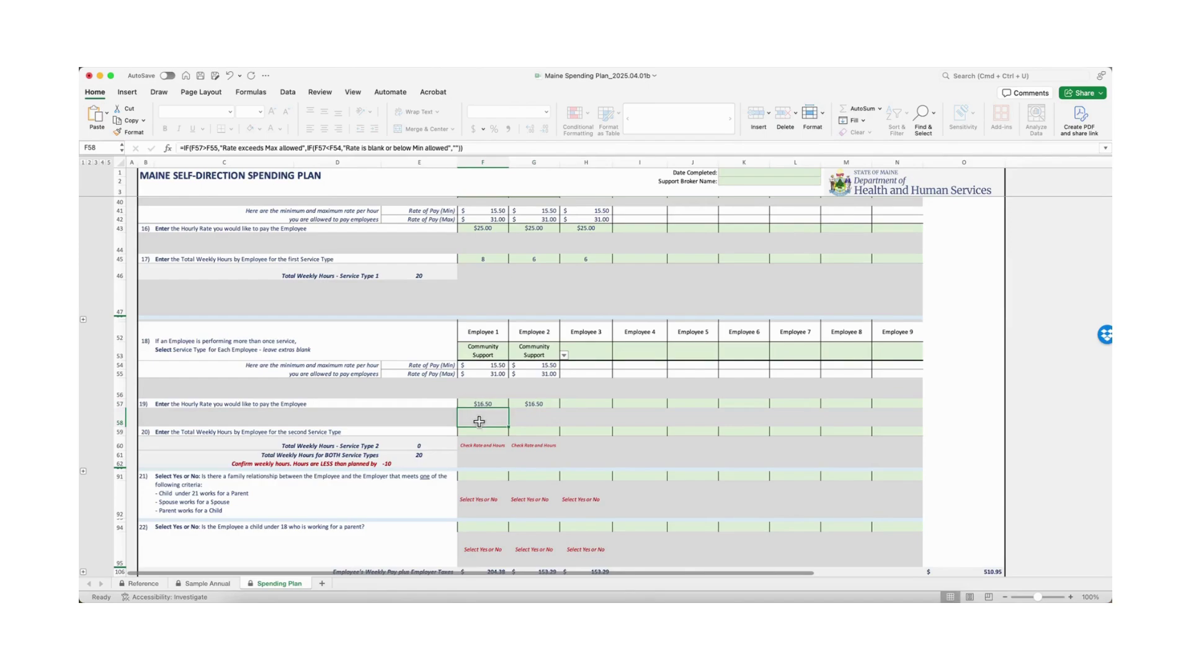
Step: Enter 5 weekly hours for the second Service Type in item 20 for both Employee 1 and Employee 2
click(501, 431)
text(5)
key(Tab)
text(5)
key(Tab)
Step: Try 8 item 20 weekly hours for Employee 2 to test exceeding the planned hours, and set them back to 5
click(540, 433)
text(8)
key(Return)
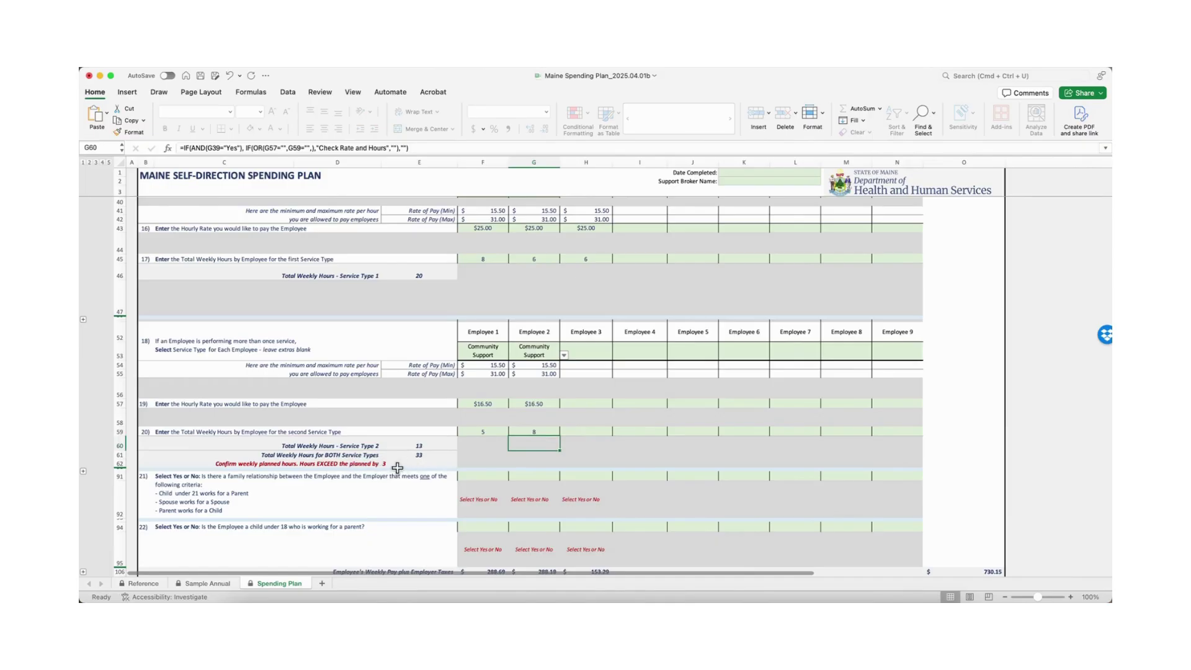
click(544, 436)
text(5)
key(Return)
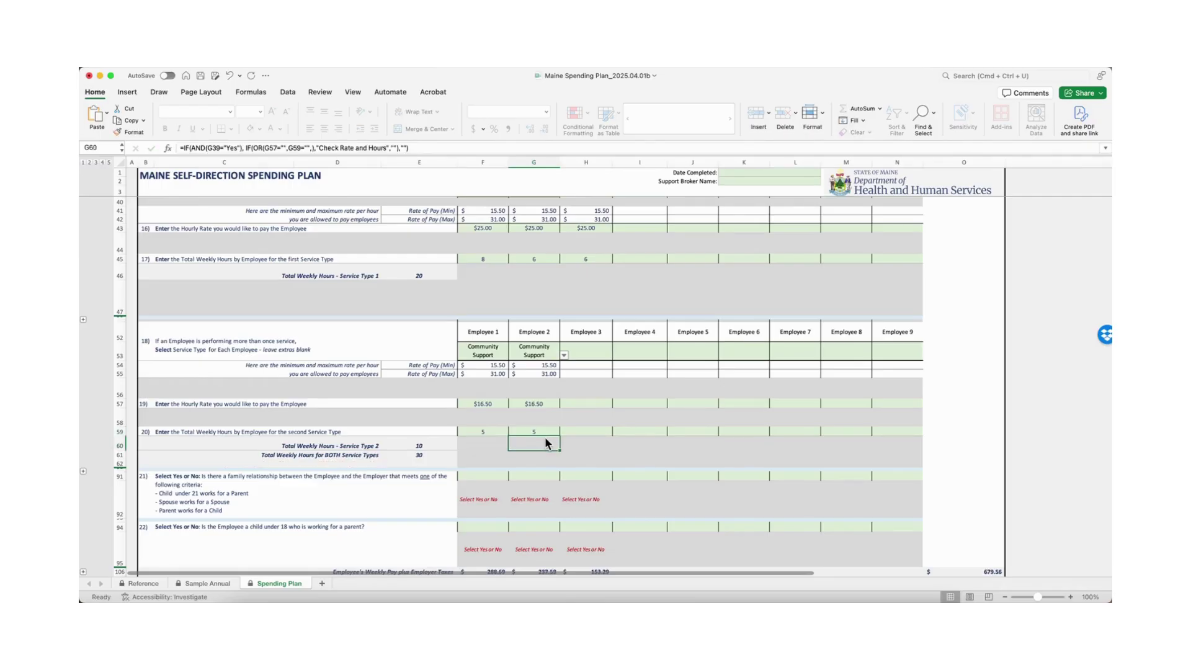
Step: Try 1 item 20 weekly hour for Employee 2 to test falling below the planned hours, and restore 5
key(Up)
text(1)
key(Return)
key(Up)
text(5)
key(Return)
Step: Try 6 item 17 weekly hours for Employee 1 to test the planned-hours check, and restore 8
click(494, 261)
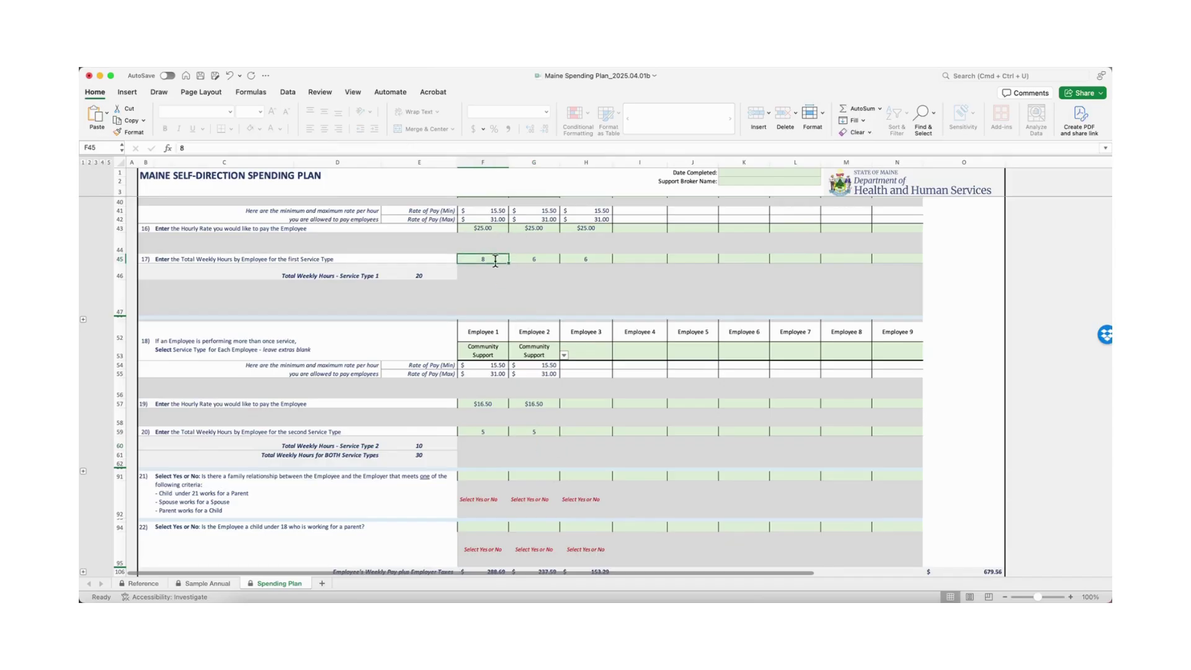
text(6)
key(Return)
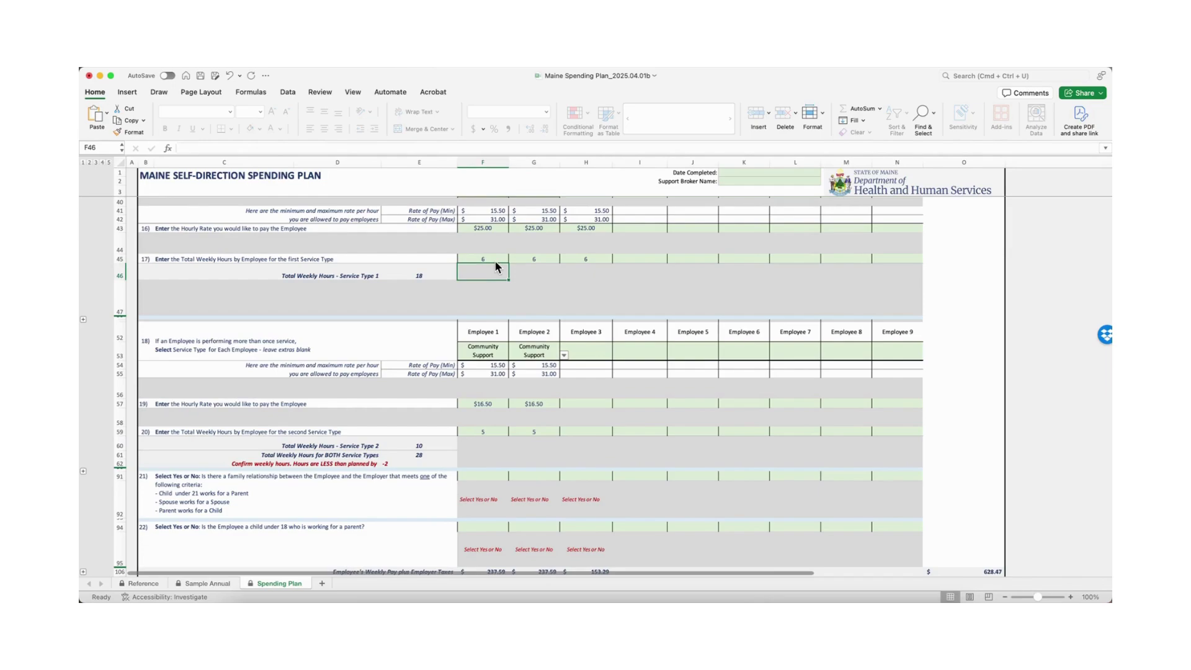
click(494, 260)
text(8)
key(Return)
Step: Answer the family relationship question in item 21 with Yes for Employee 1, No for Employee 2 and Yes for Employee 3
scroll(526, 335, down, 1)
scroll(526, 335, down, 3)
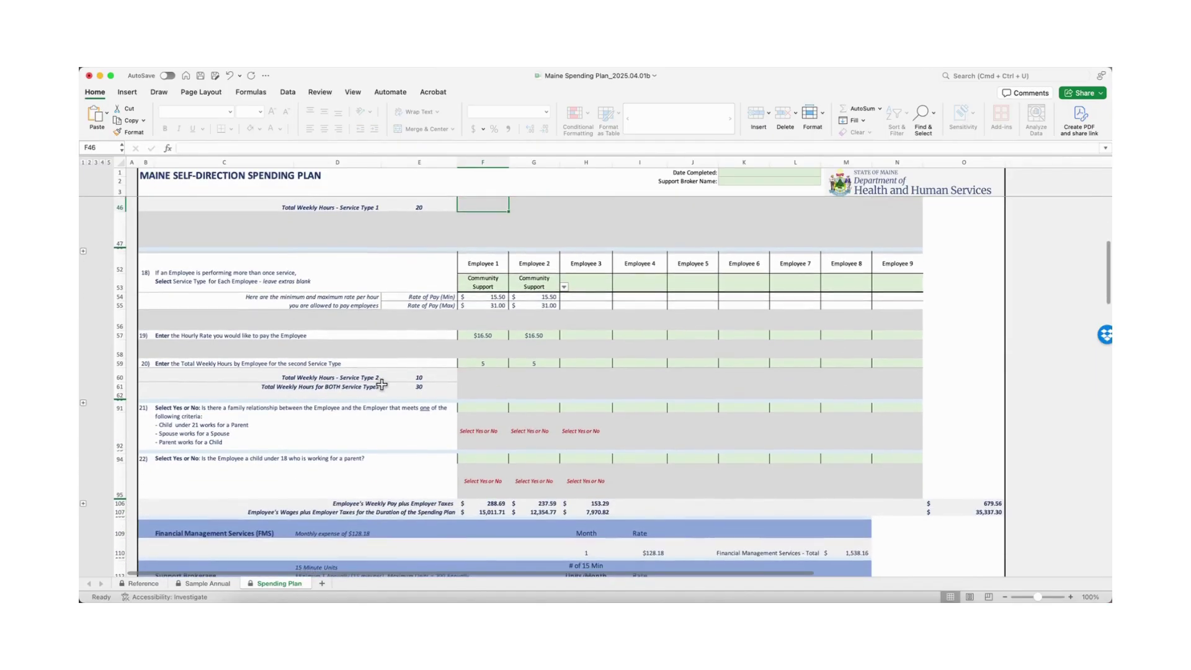
scroll(394, 397, up, 1)
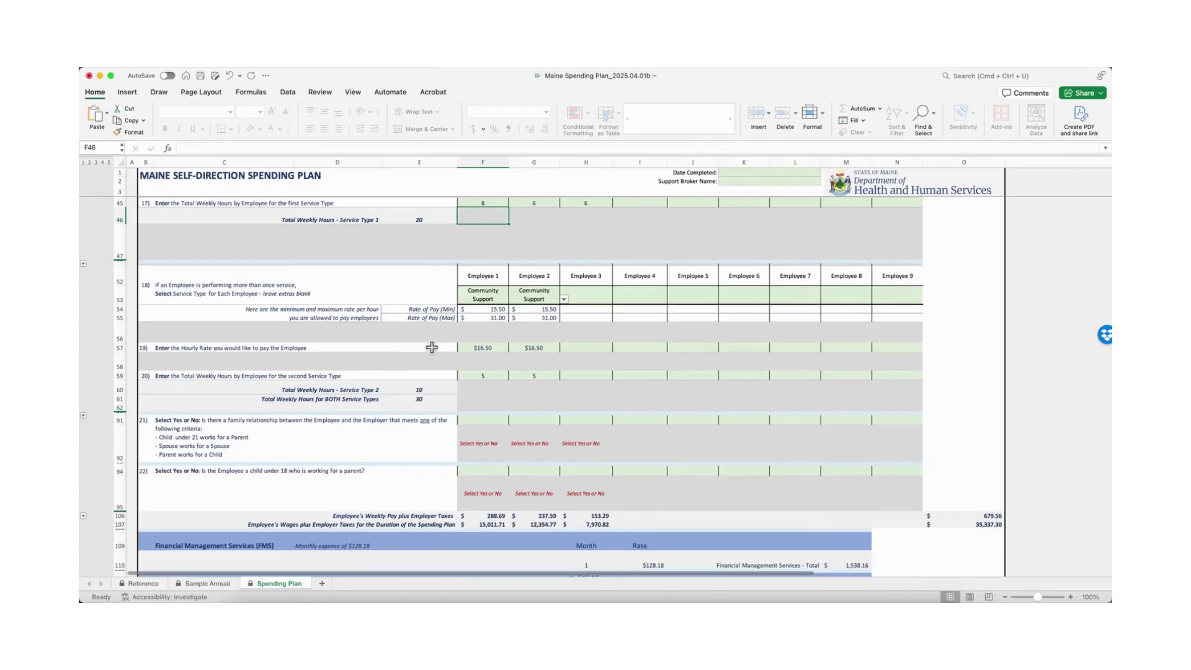
scroll(440, 394, down, 1)
scroll(439, 393, down, 1)
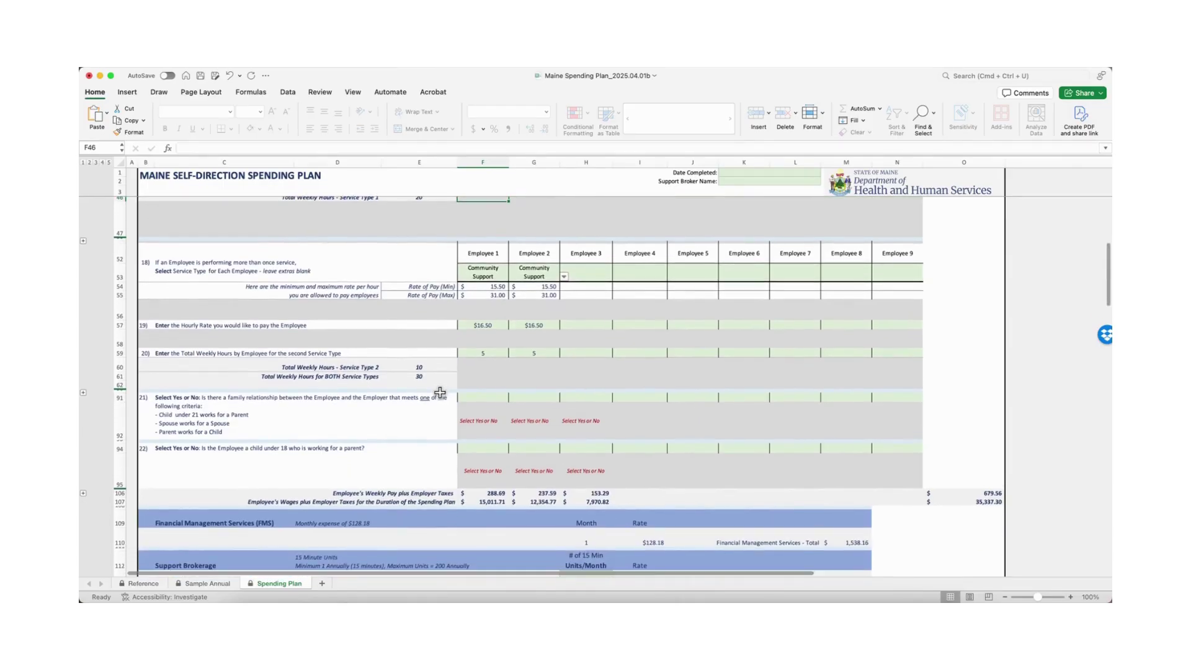
scroll(504, 411, down, 1)
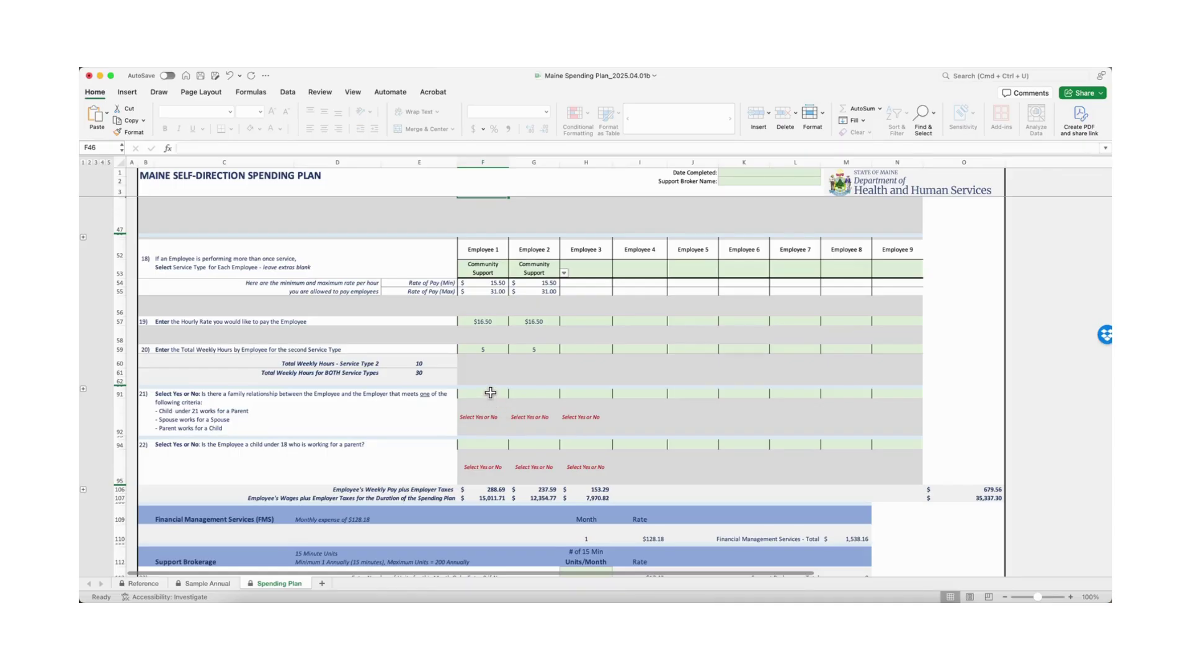
click(490, 392)
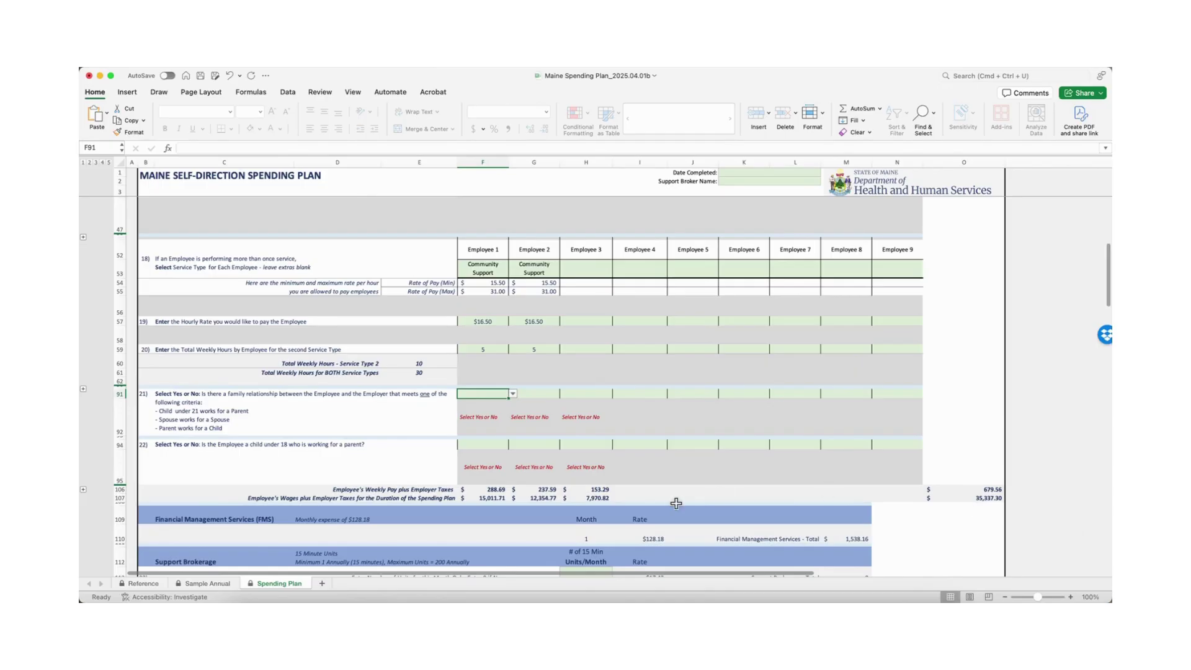
click(514, 395)
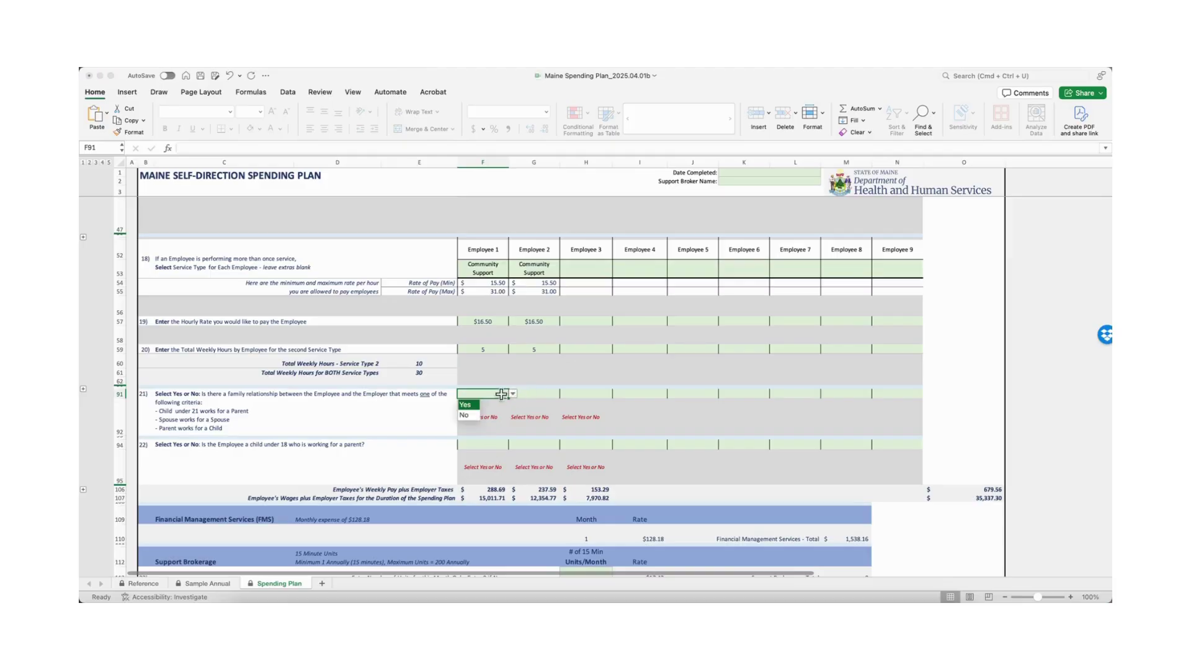
click(470, 408)
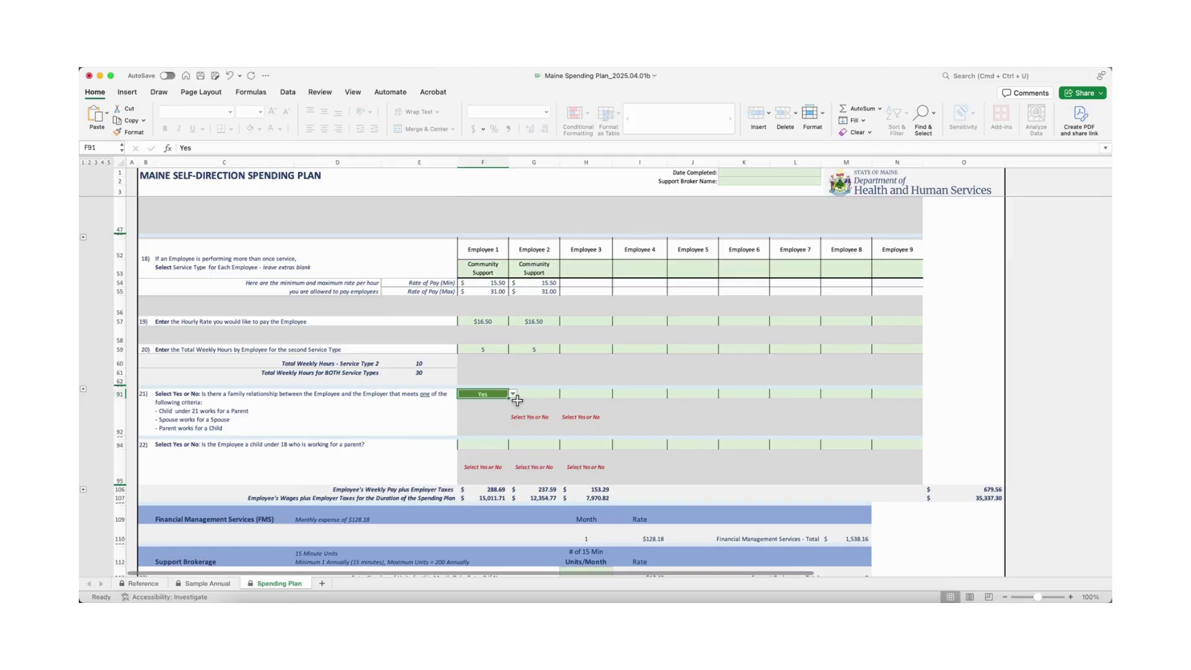
click(554, 393)
click(564, 394)
click(518, 415)
click(589, 394)
click(618, 394)
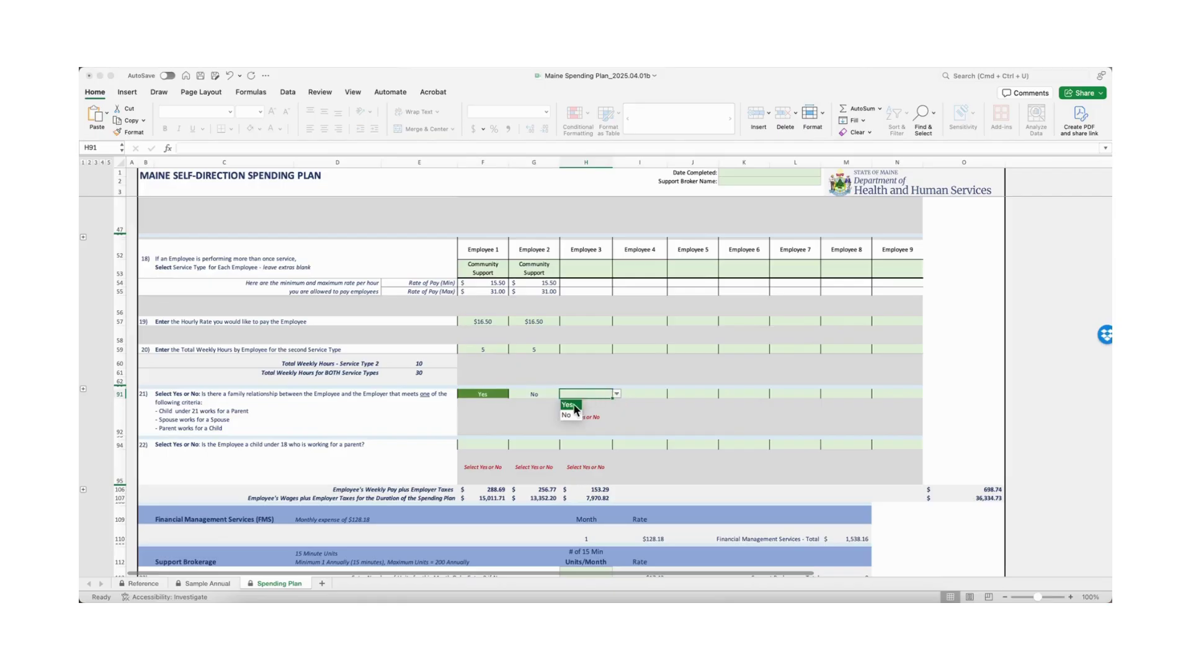
click(572, 403)
Step: Answer item 22, child under 18 working for a parent, with No for Employees 1 and 2 and Yes for Employee 3
scroll(519, 436, down, 2)
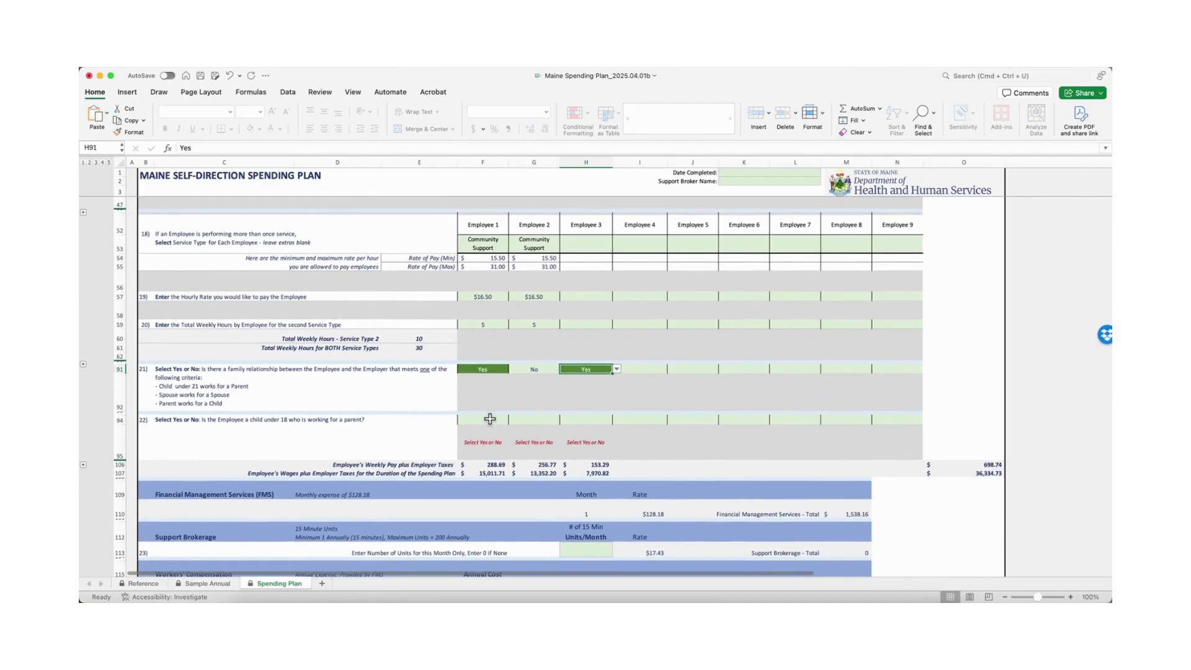
scroll(492, 414, down, 1)
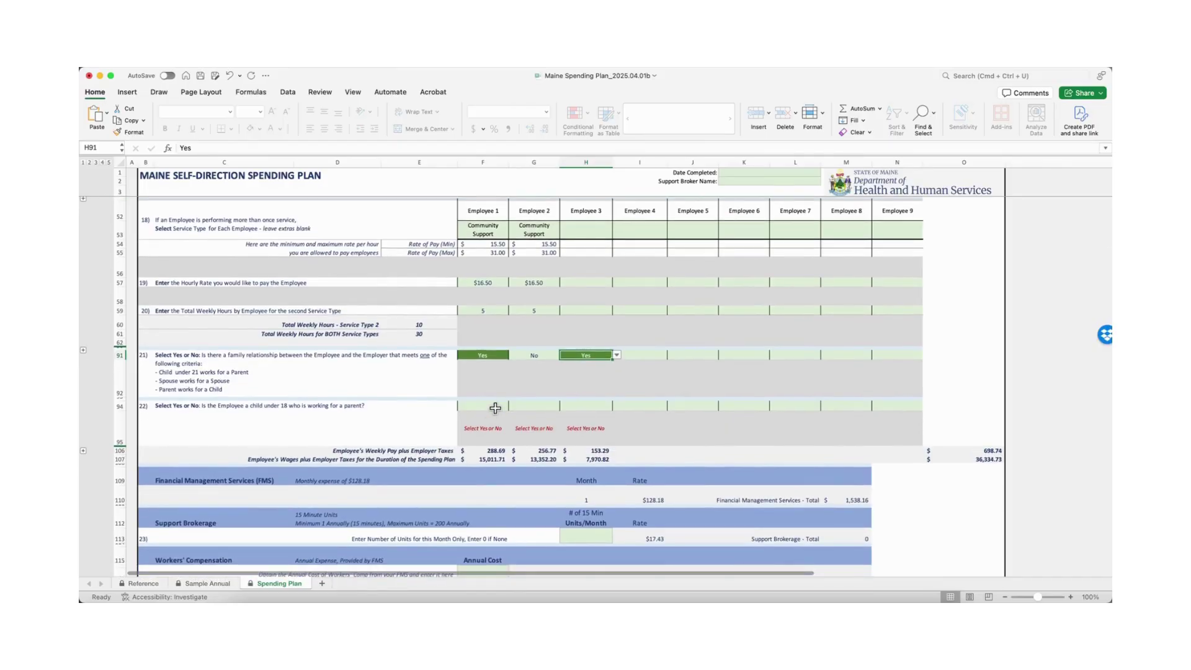
click(495, 408)
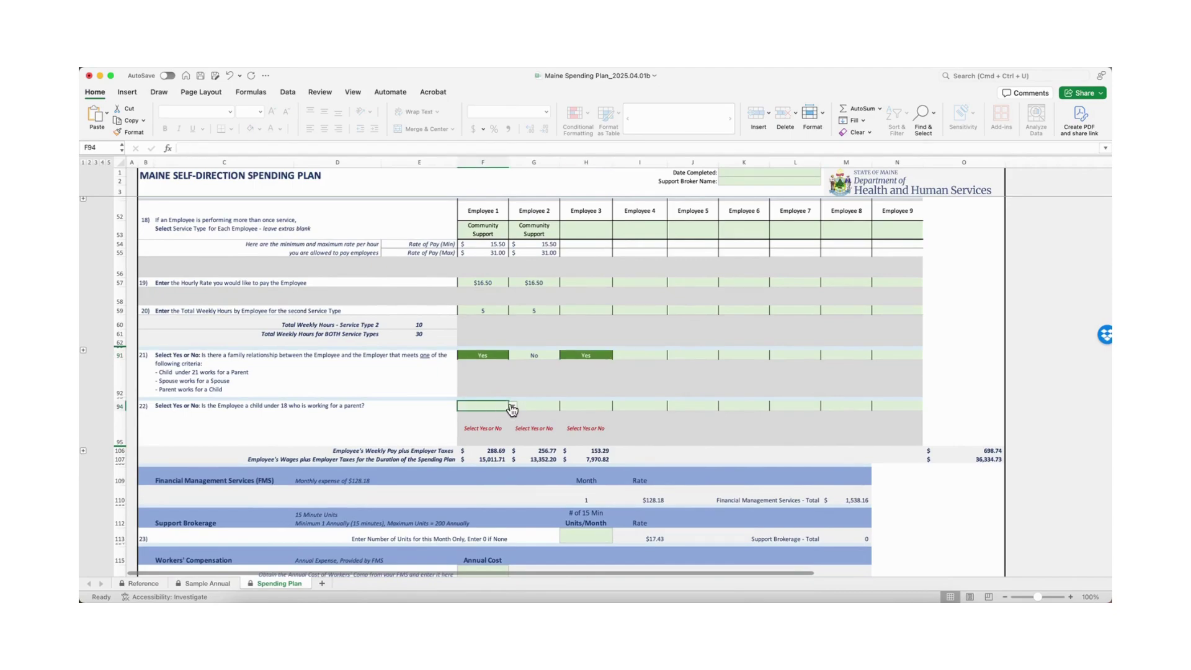
click(511, 409)
click(473, 432)
click(538, 406)
click(564, 406)
click(521, 430)
click(584, 405)
click(617, 406)
click(580, 417)
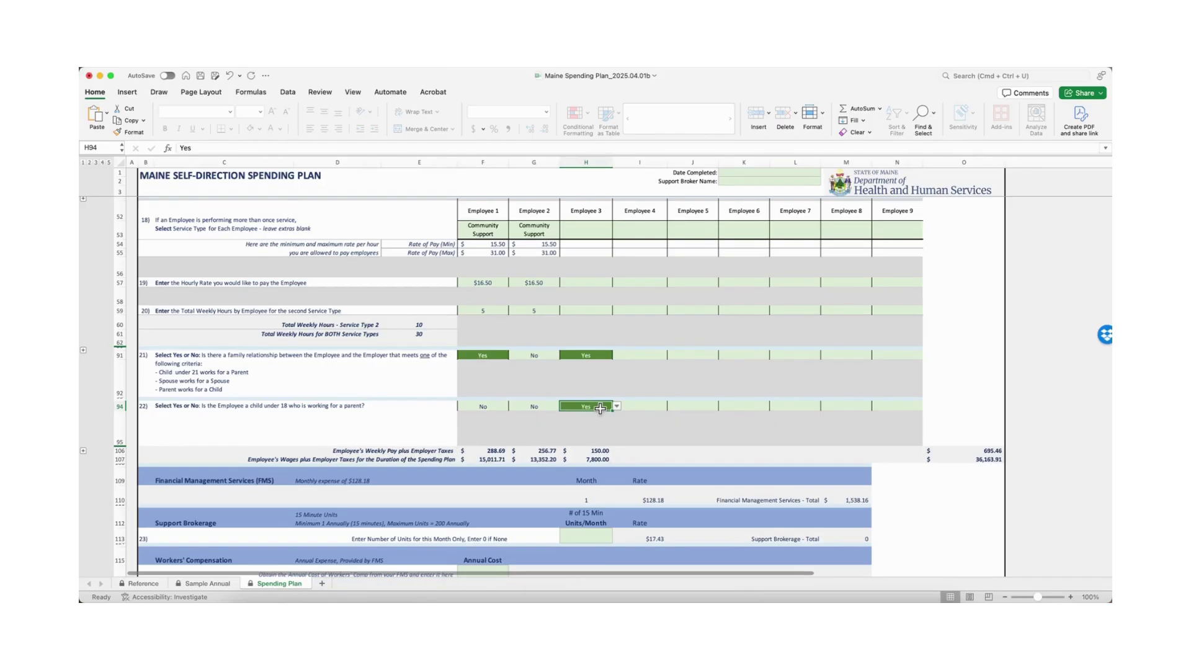
Step: Try No in item 21 for Employee 1 to test its effect on employer taxes, and restore Yes
click(494, 356)
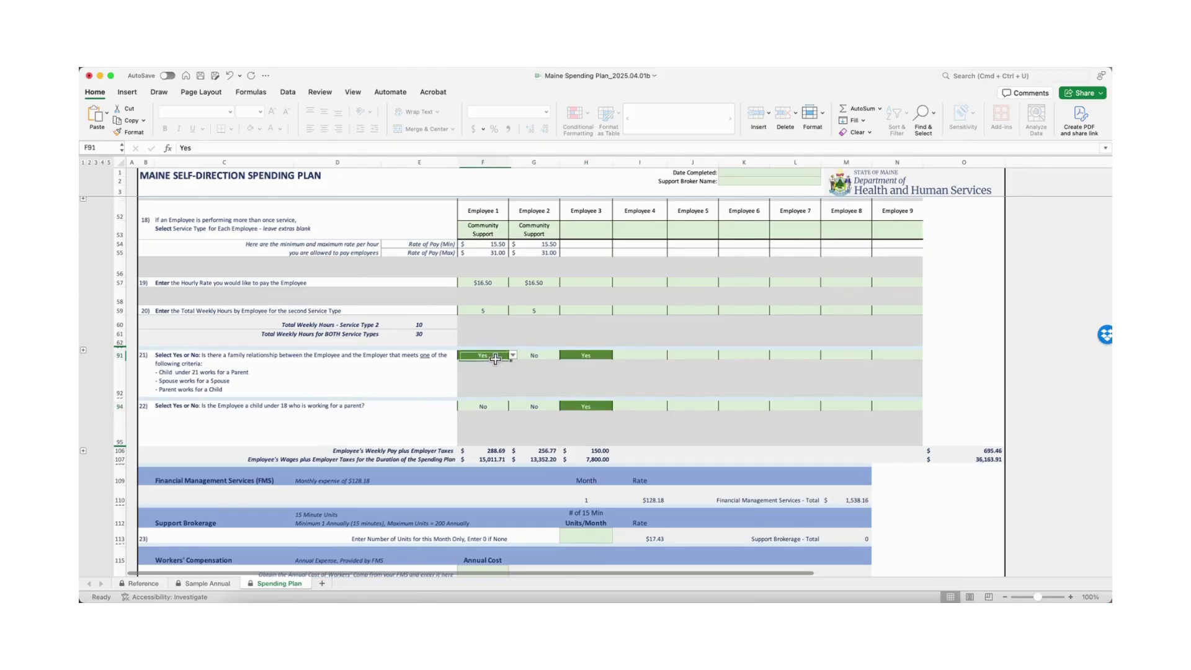
click(512, 356)
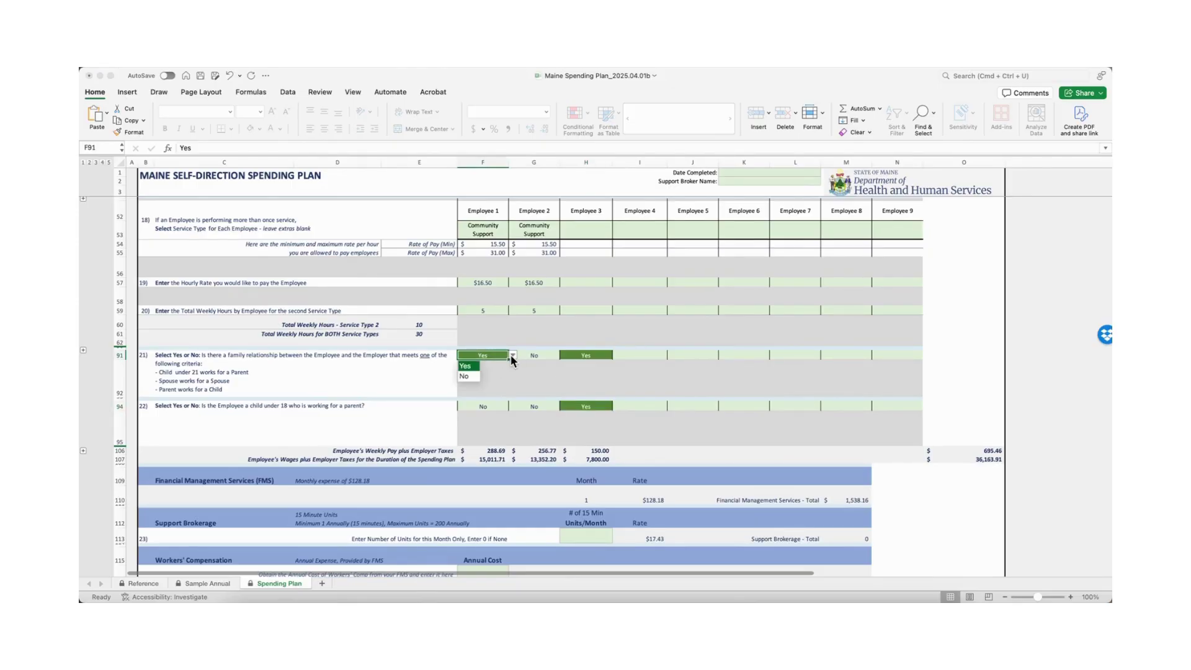
click(469, 375)
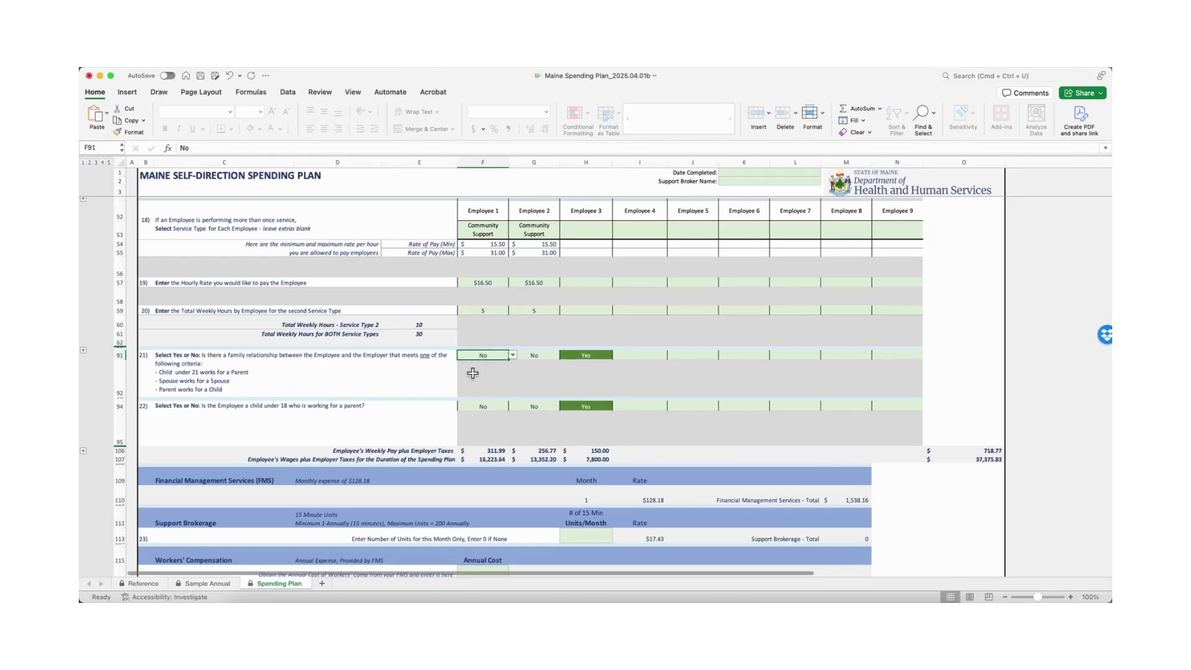
click(514, 357)
click(475, 364)
Step: Try Yes in item 22 for Employee 1 to test its effect on the weekly pay, and set it back to No
click(501, 401)
click(513, 406)
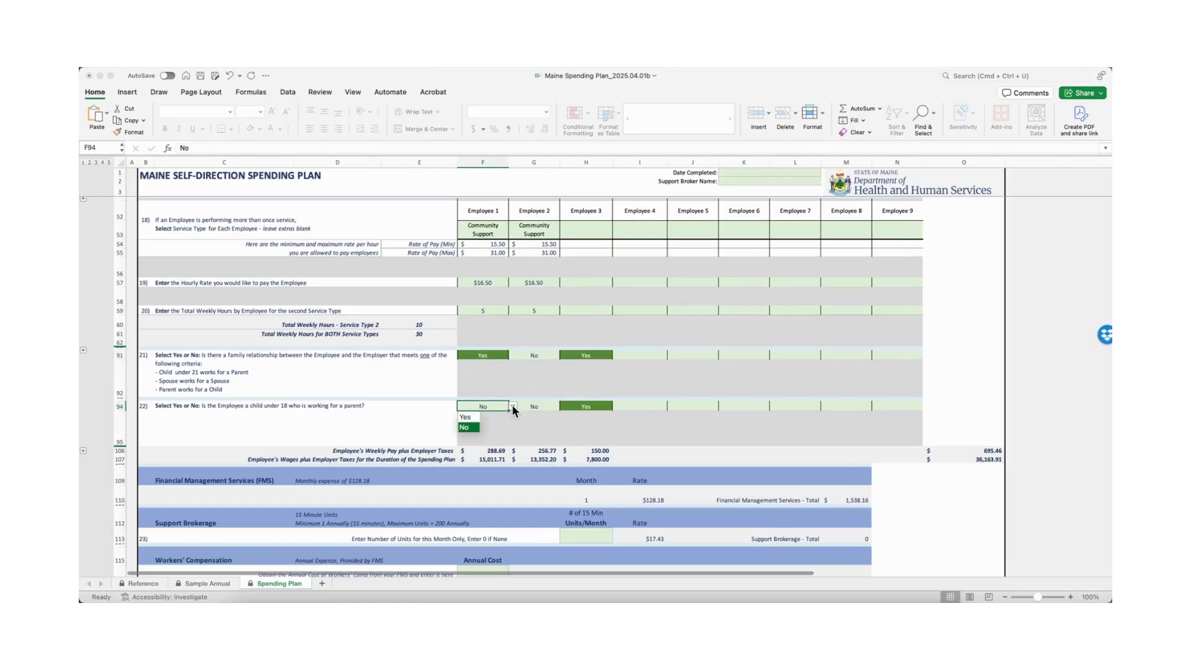
click(475, 417)
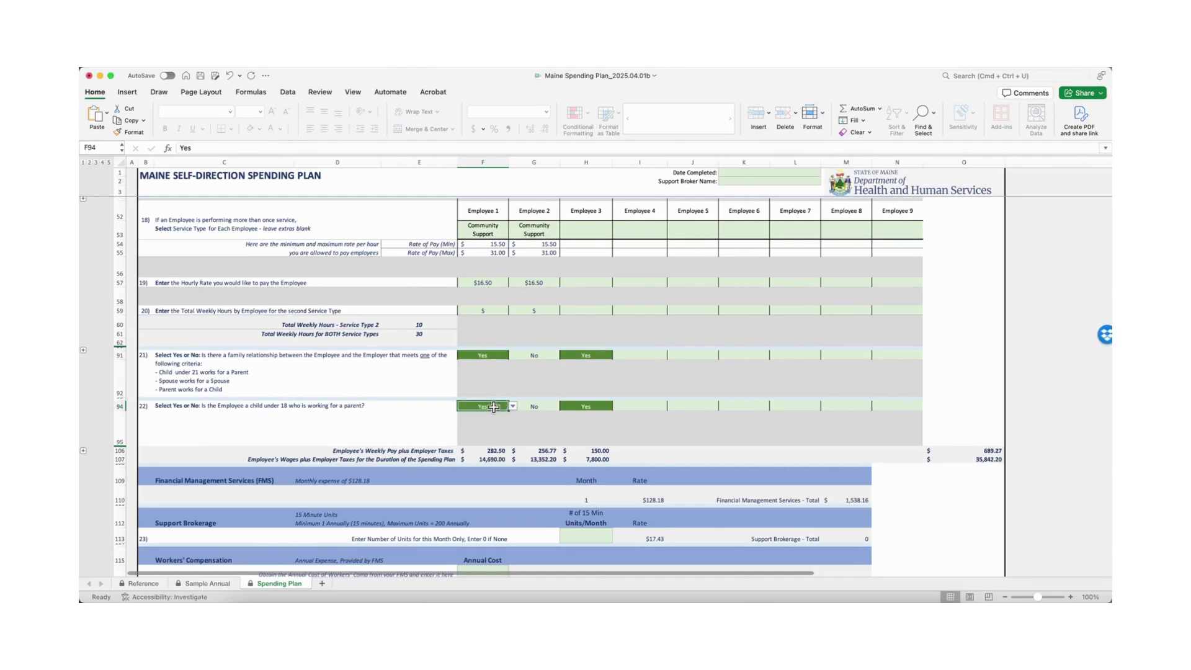
click(513, 406)
click(469, 427)
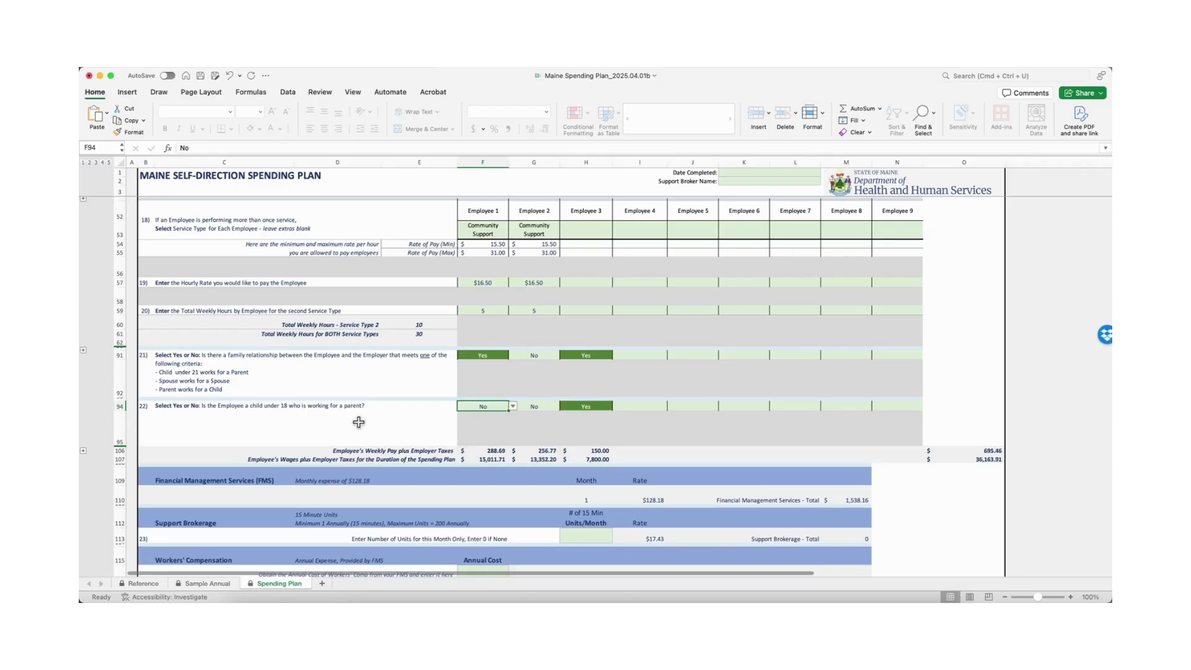
Step: Enter 16 fifteen-minute units per month for Support Brokerage in item 23
scroll(319, 428, down, 1)
scroll(319, 429, down, 3)
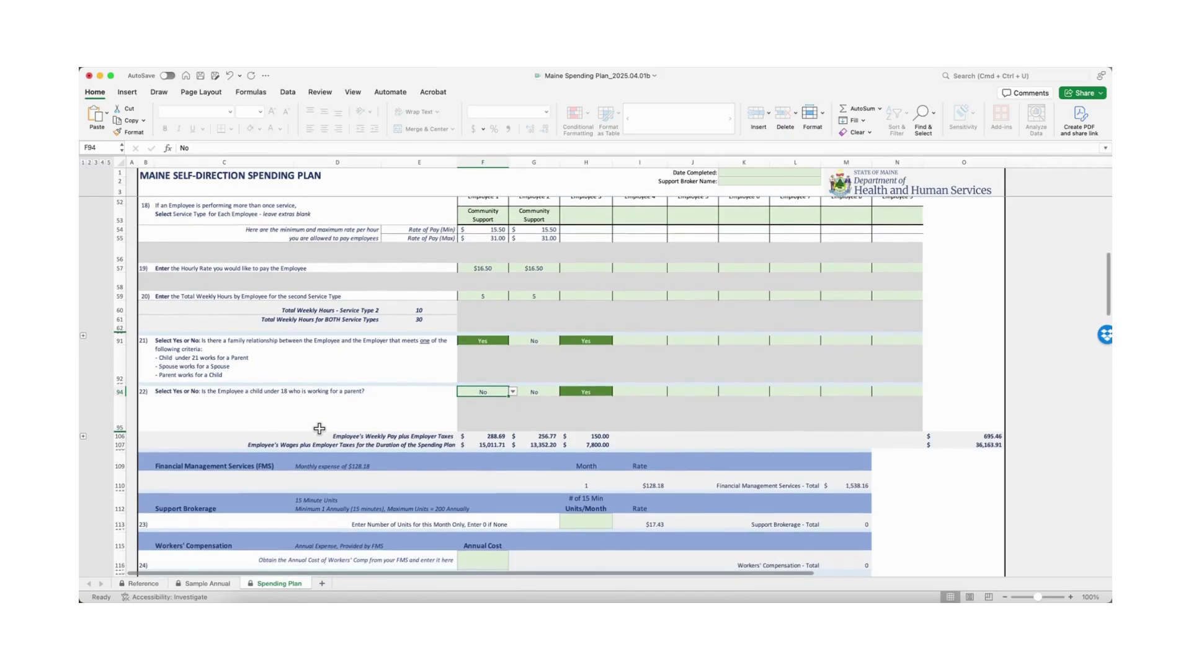
scroll(328, 457, down, 4)
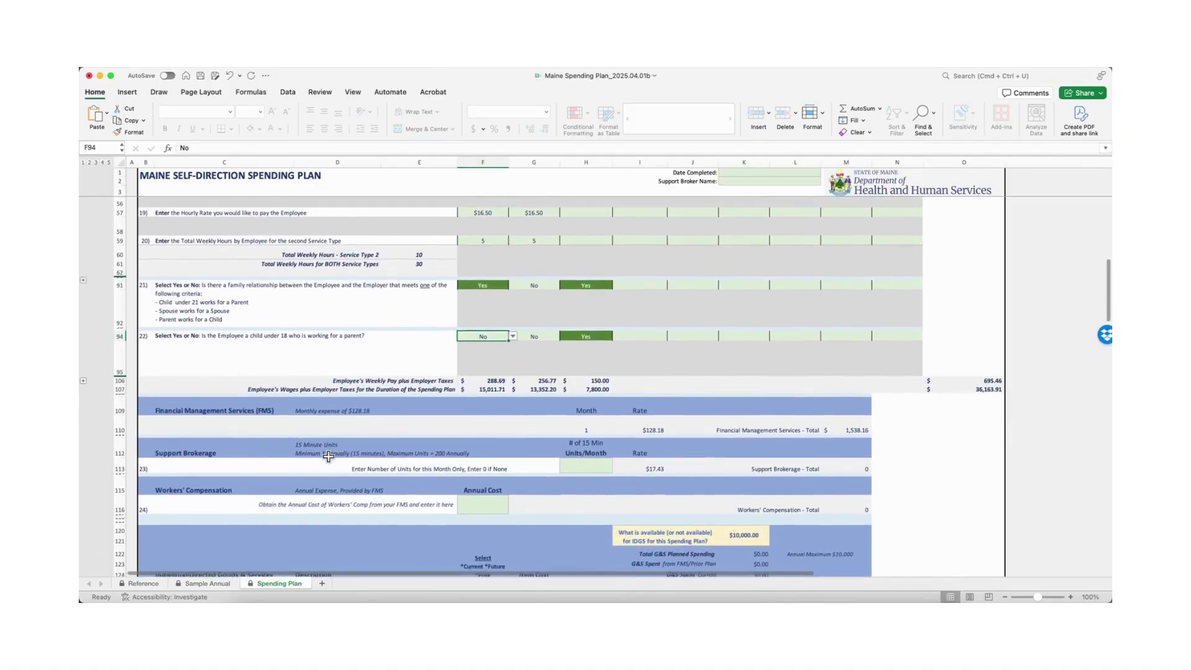
scroll(330, 456, up, 2)
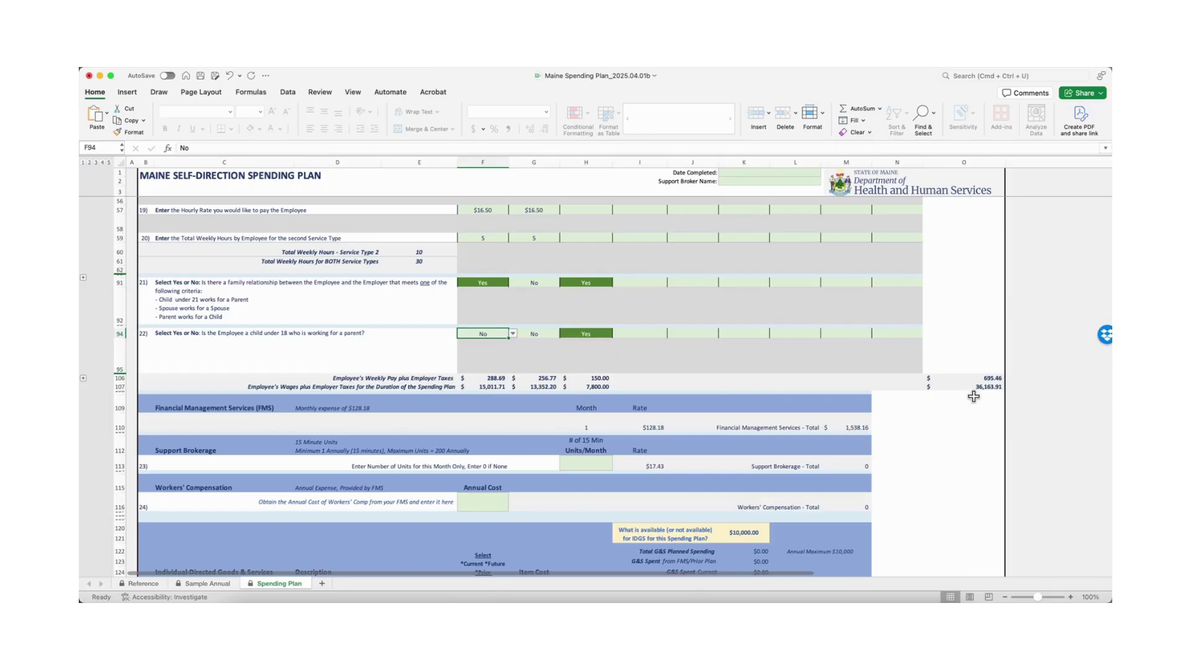
scroll(930, 424, down, 3)
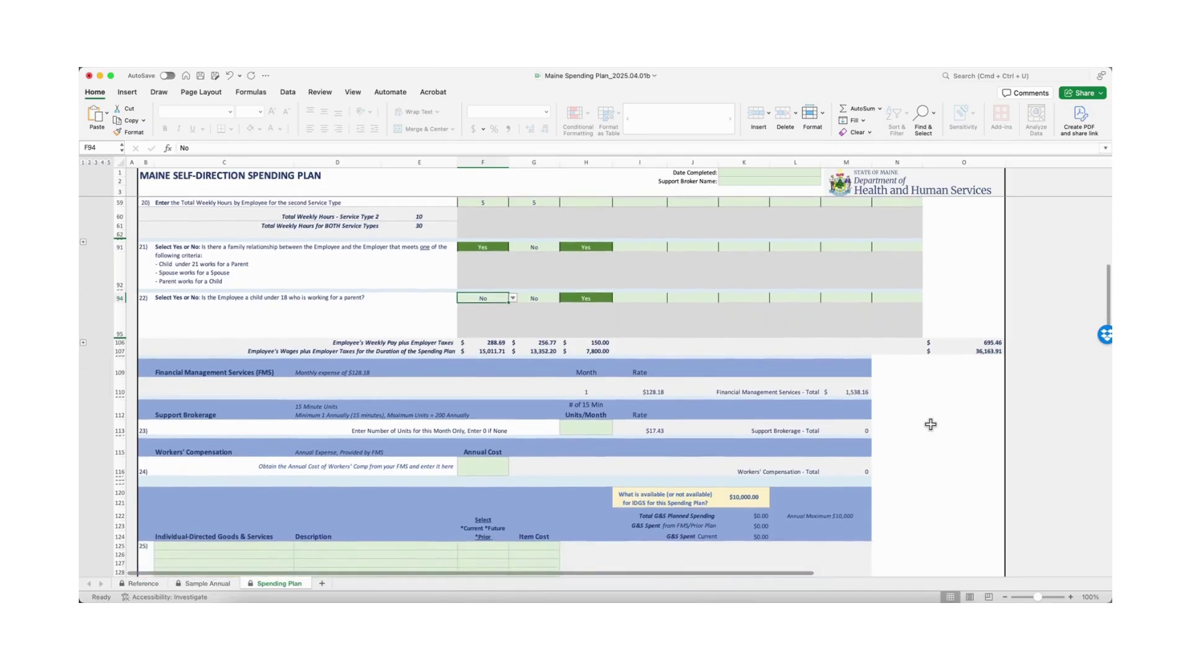
scroll(935, 406, down, 1)
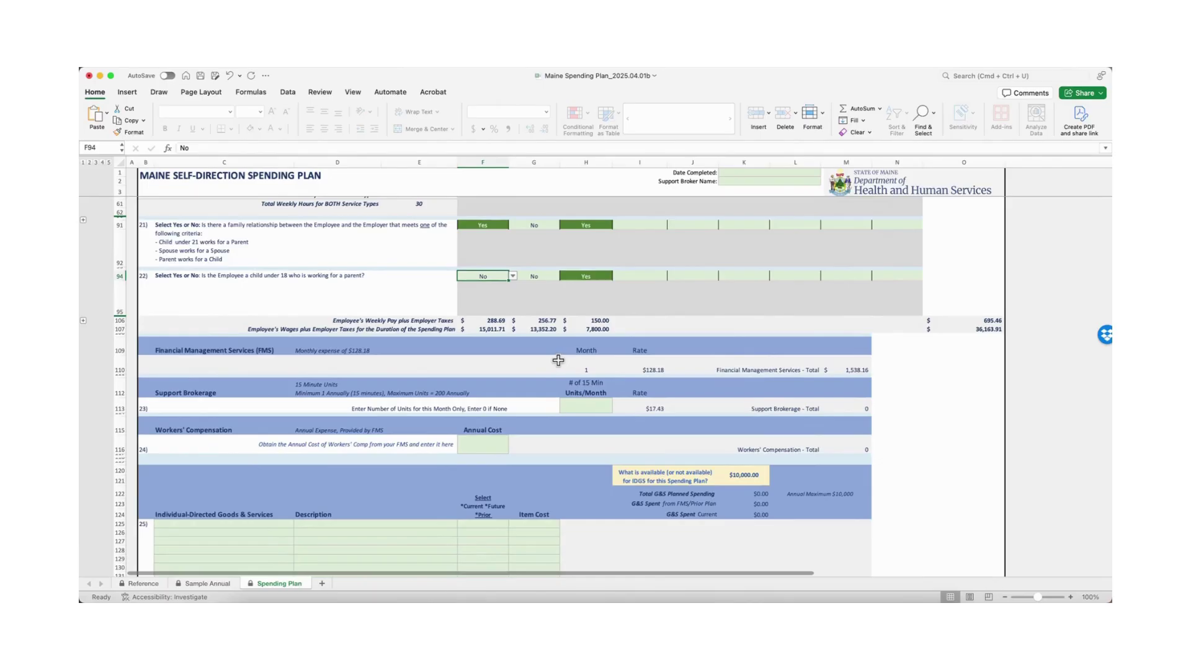
scroll(546, 361, down, 1)
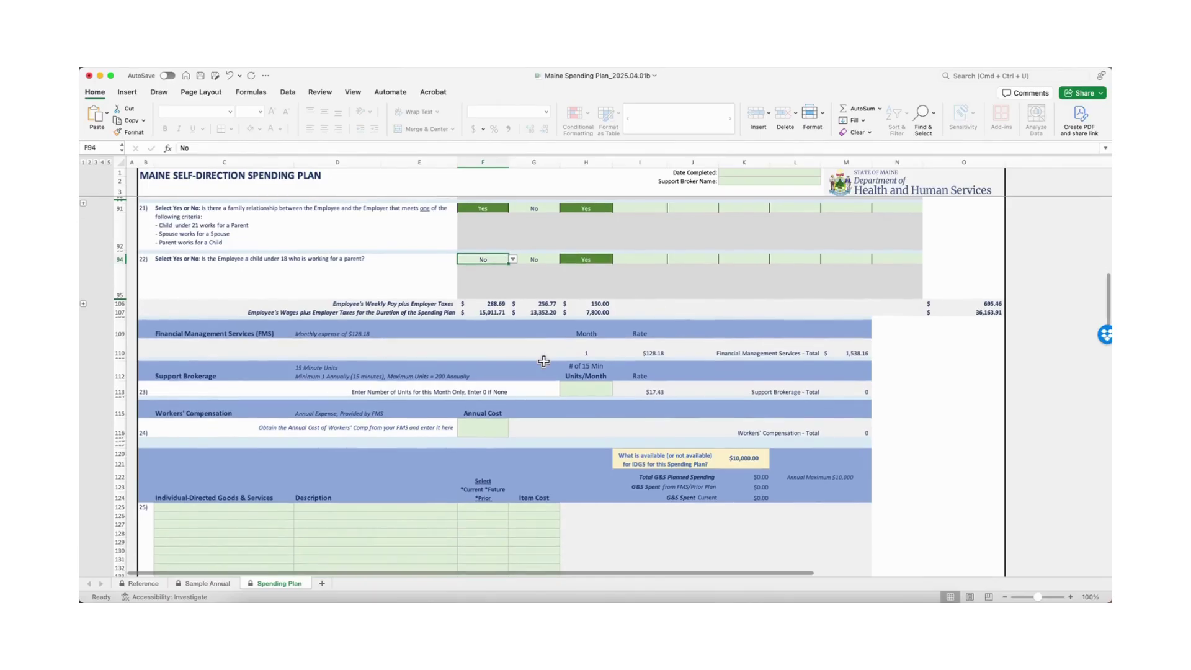
scroll(537, 386, down, 1)
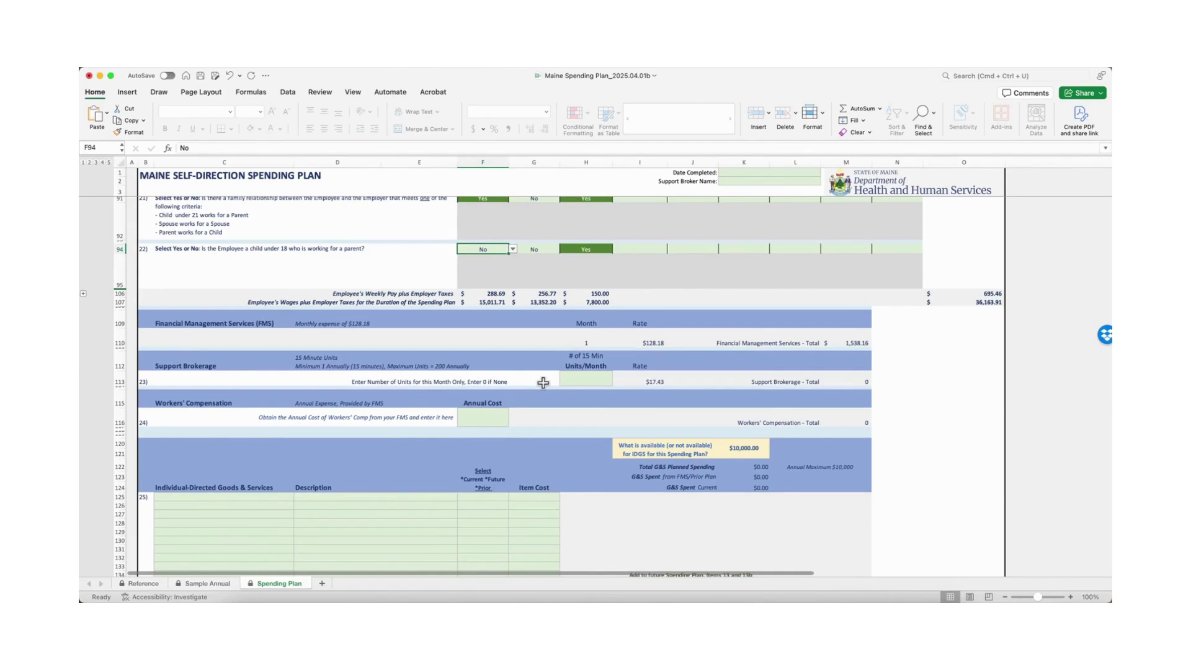
click(586, 379)
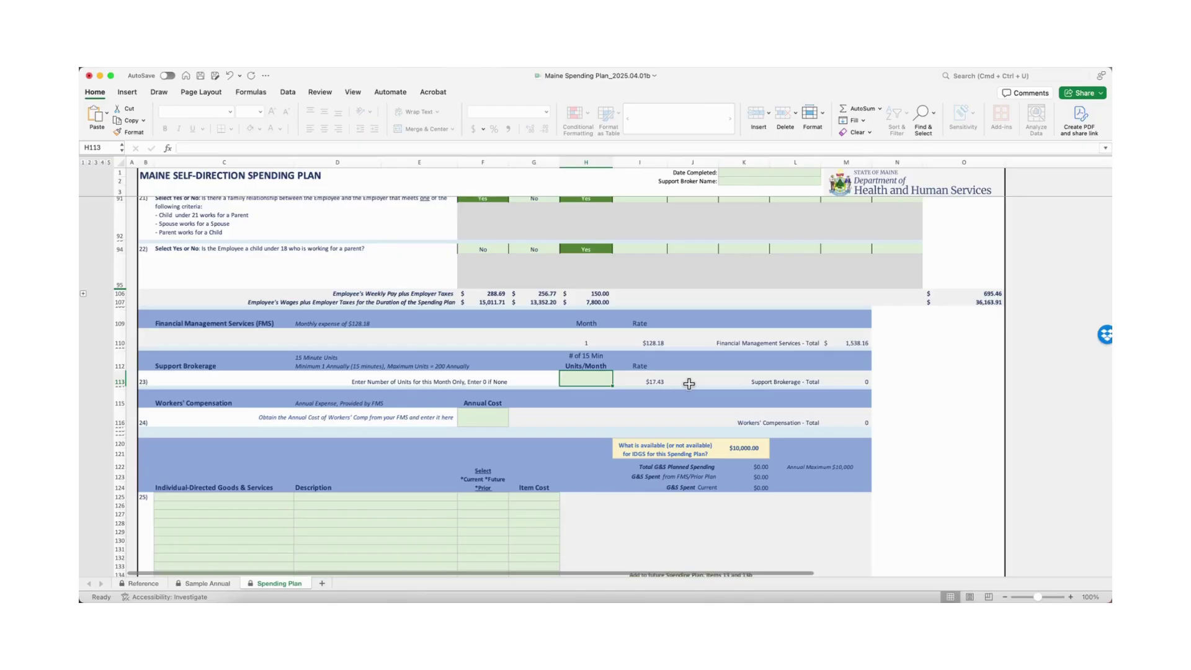
text(1)
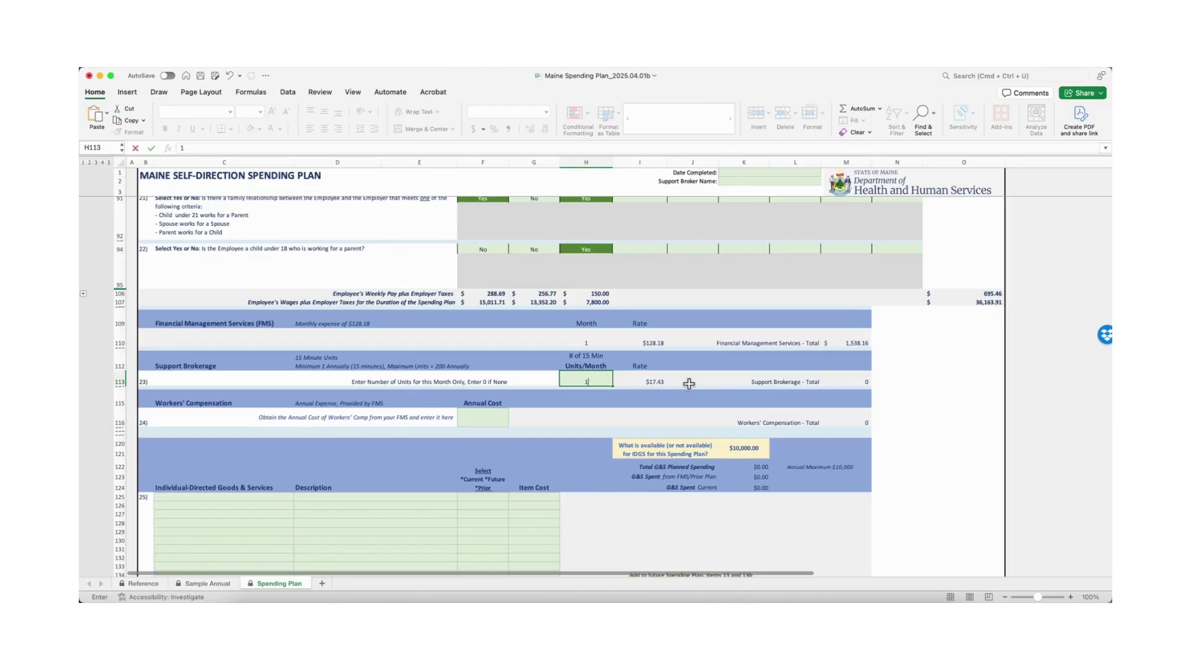
text(6)
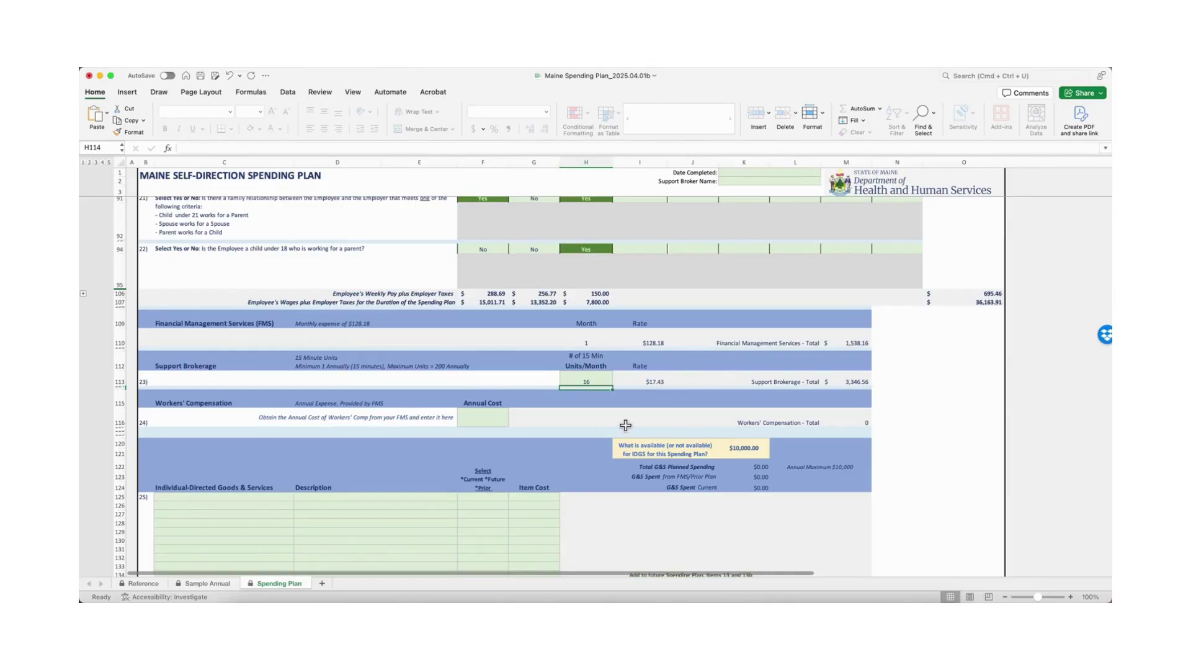
Step: Enter 680 as the annual cost of Workers' Compensation in item 24
scroll(623, 428, down, 2)
click(482, 396)
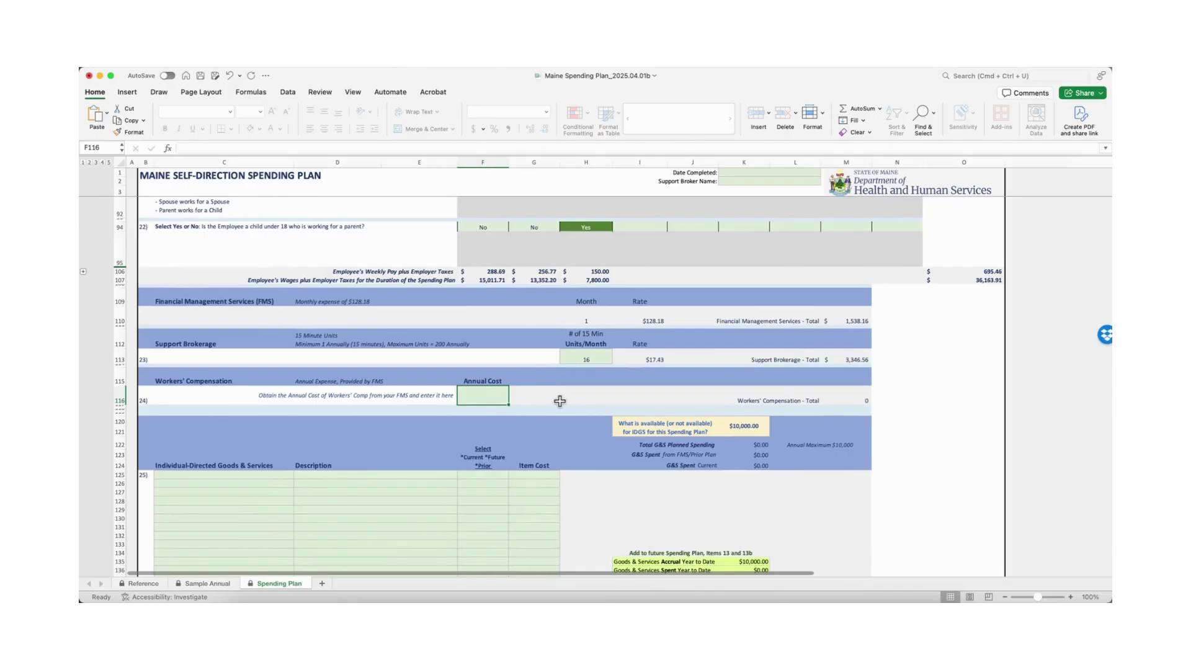
text(680)
key(Return)
Step: Paste the Current item 25 entries with descriptions: Horseback Riding $2,300, Gym Membership $500, Community Involvement $1,200, mileage reimbursement $345 and Health Insurance Stipend $1,000
scroll(559, 400, down, 1)
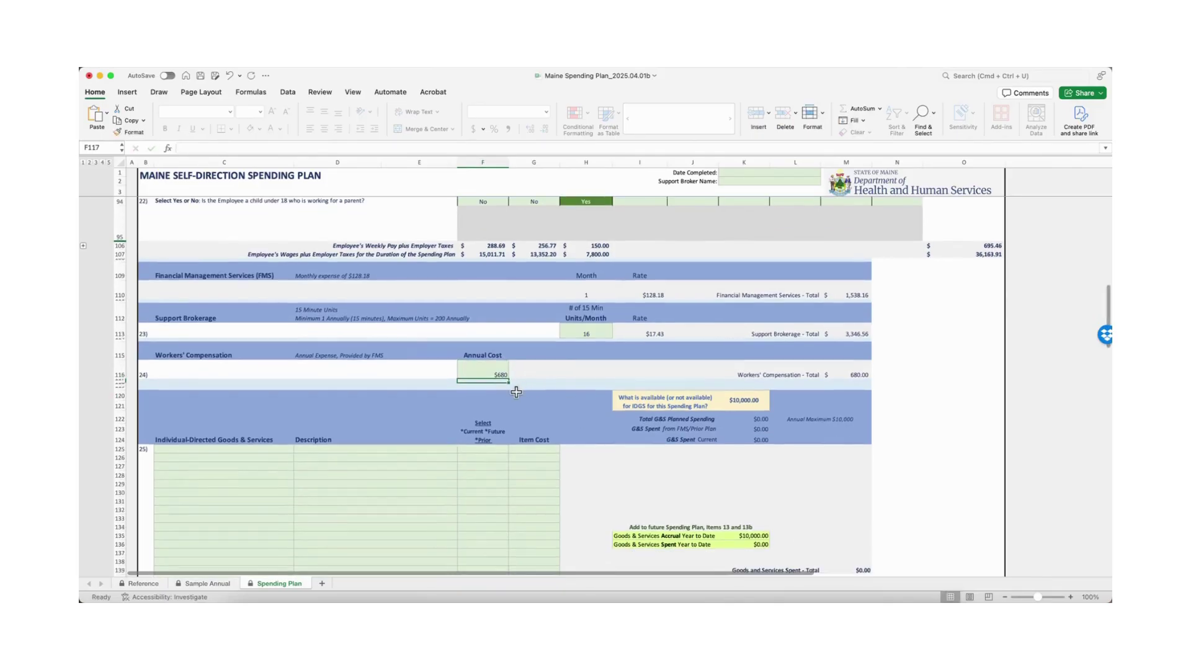
scroll(521, 390, down, 1)
scroll(516, 392, down, 1)
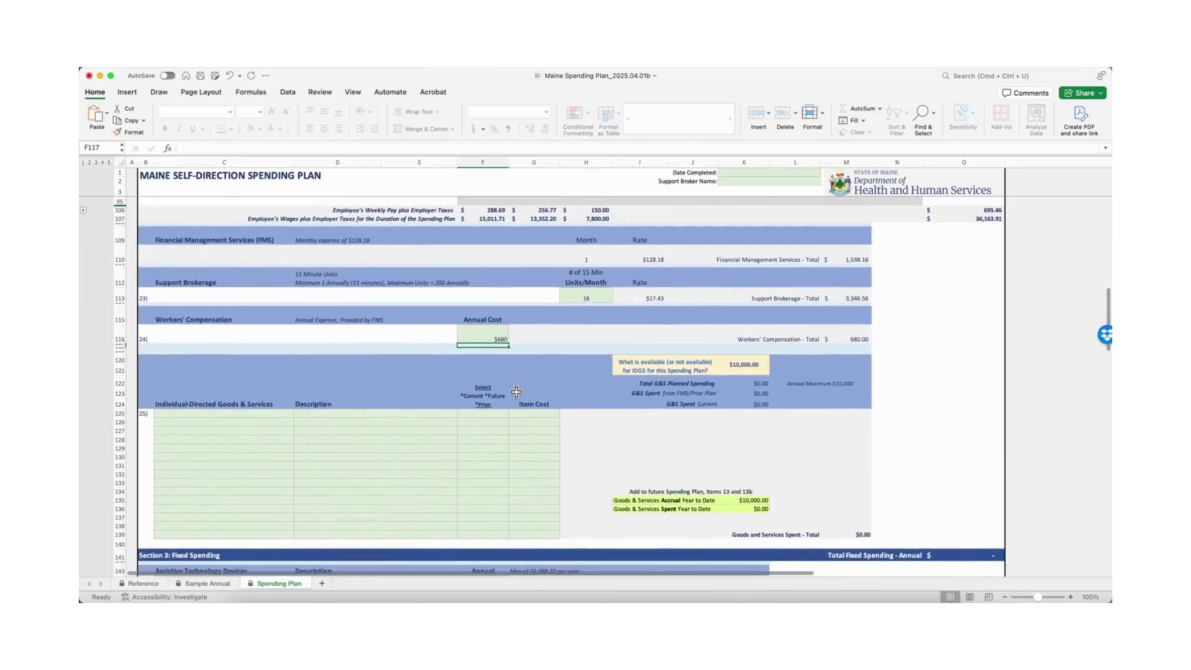
scroll(531, 384, down, 2)
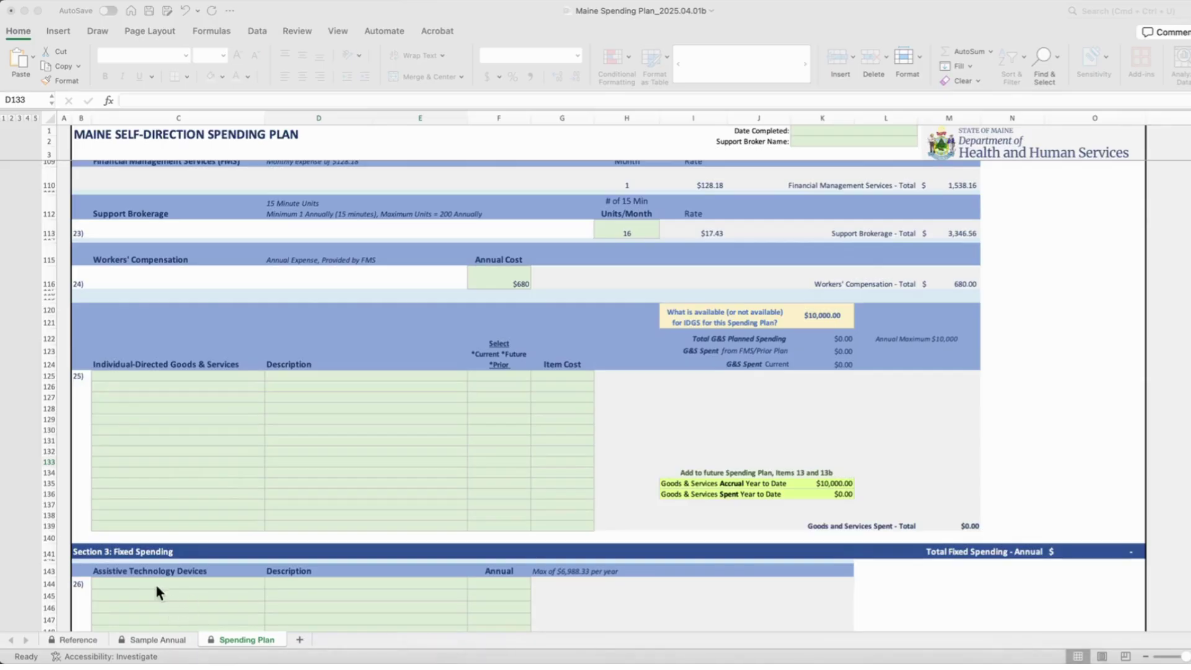
click(199, 386)
click(197, 376)
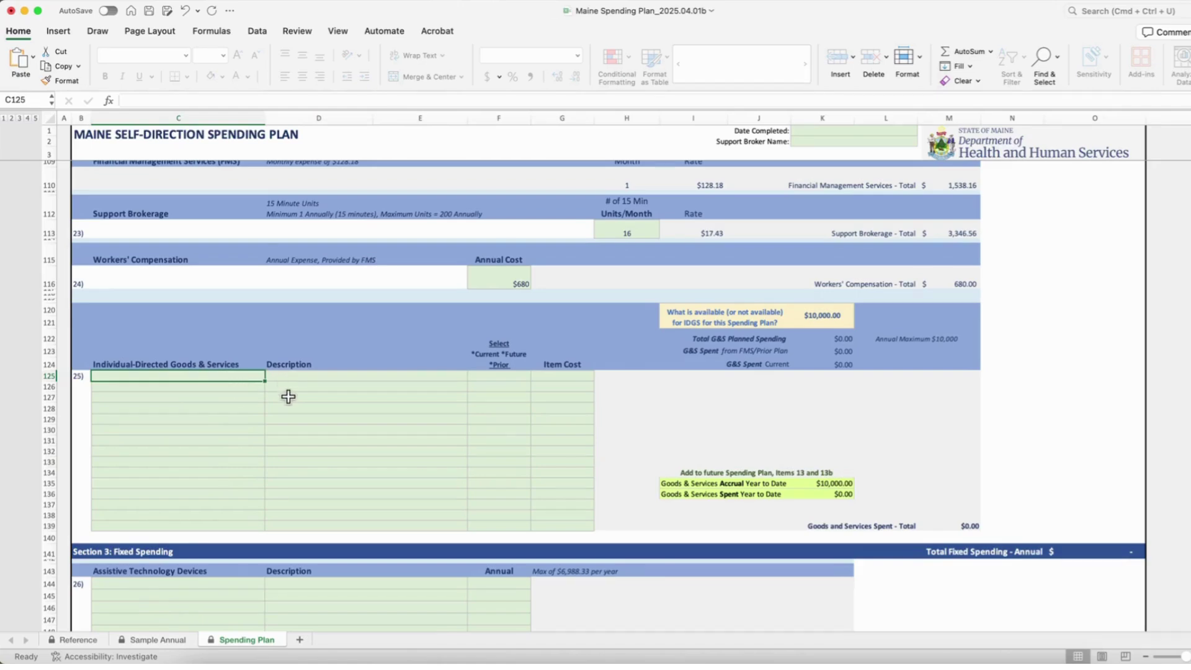
key(super+v)
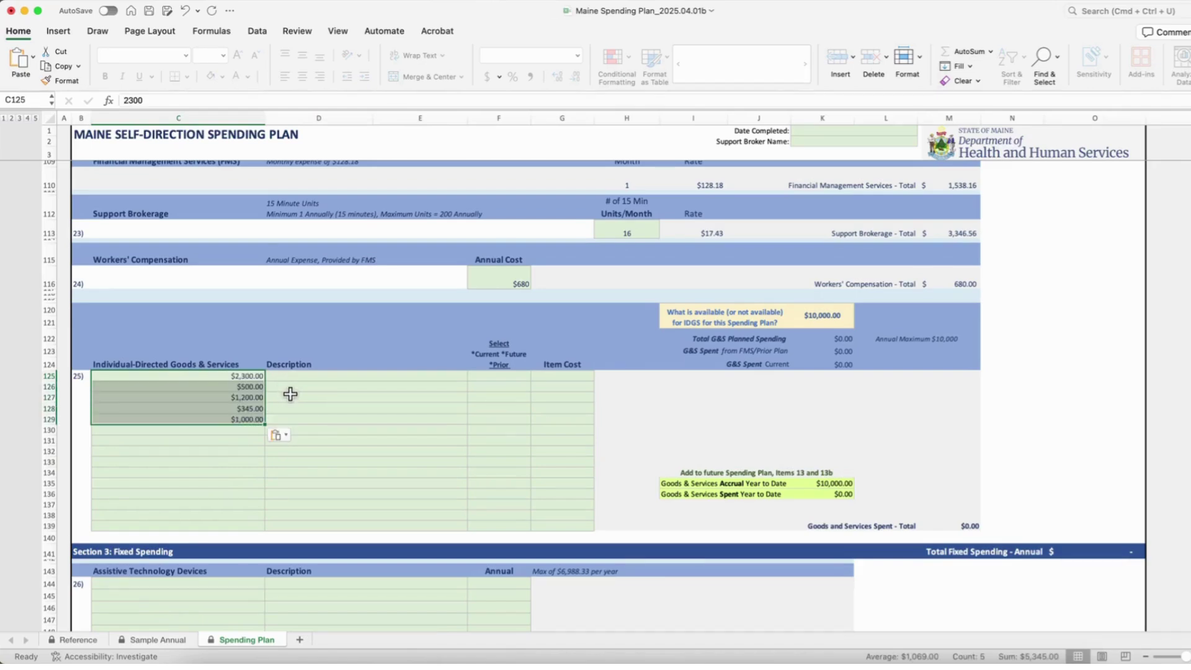
key(super+z)
text(Horseback Riding	Building Stars Farm	Current	$2,300.00 Gym Membership	Gym	Current	$500.00 Community Involvement	Art Class	Current	$1,200.00 Mileage Reimbursement: Drive to/from Farm	23 miles x 2 at $.62.5, 2 trips	Current	$345.00 Health Insurance Stipend for Employees	spent last year	Current	$1,000.00)
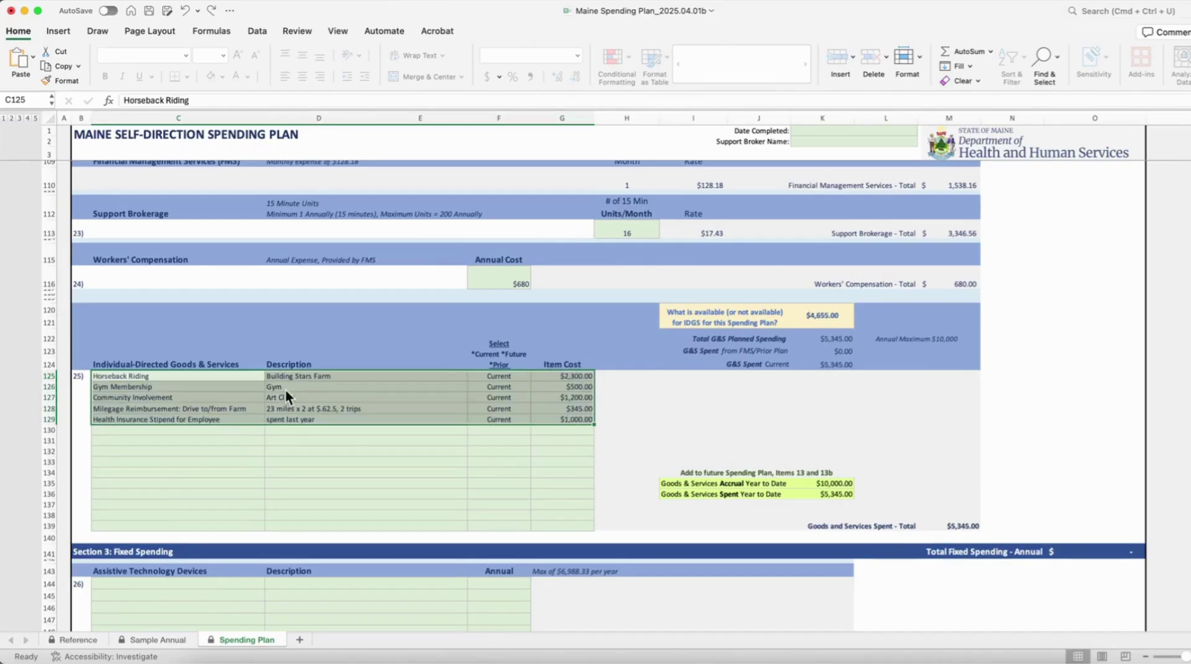
Step: Change the Health Insurance Stipend for Employee entry in item 25 to Prior
click(222, 428)
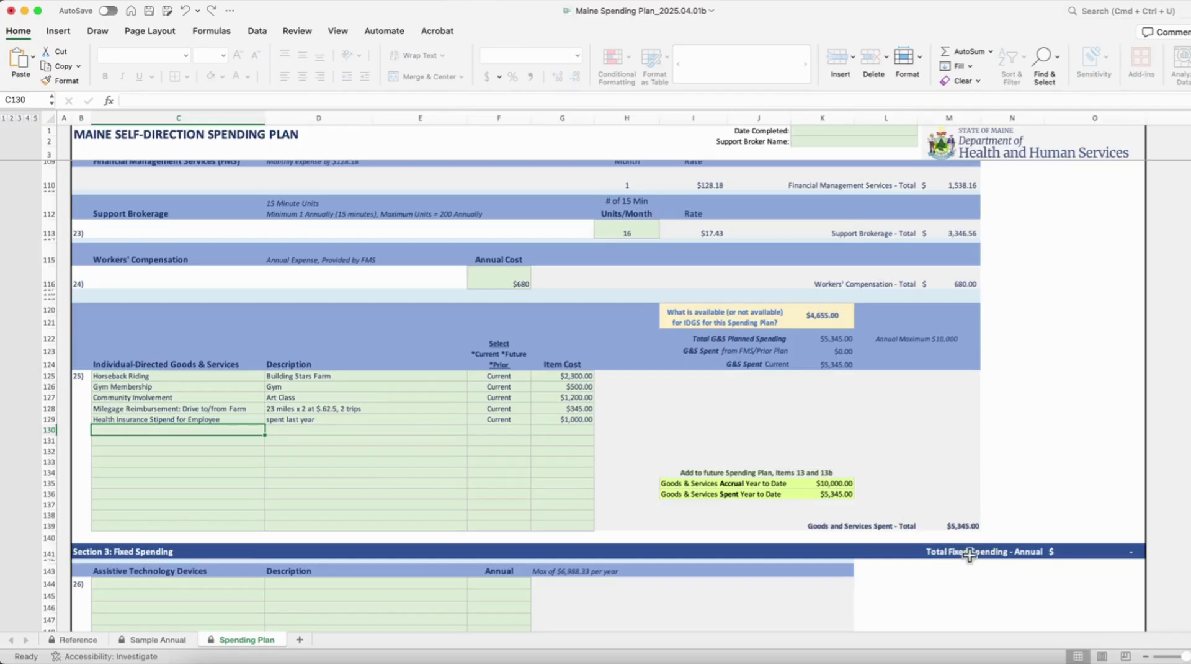
click(526, 420)
click(535, 420)
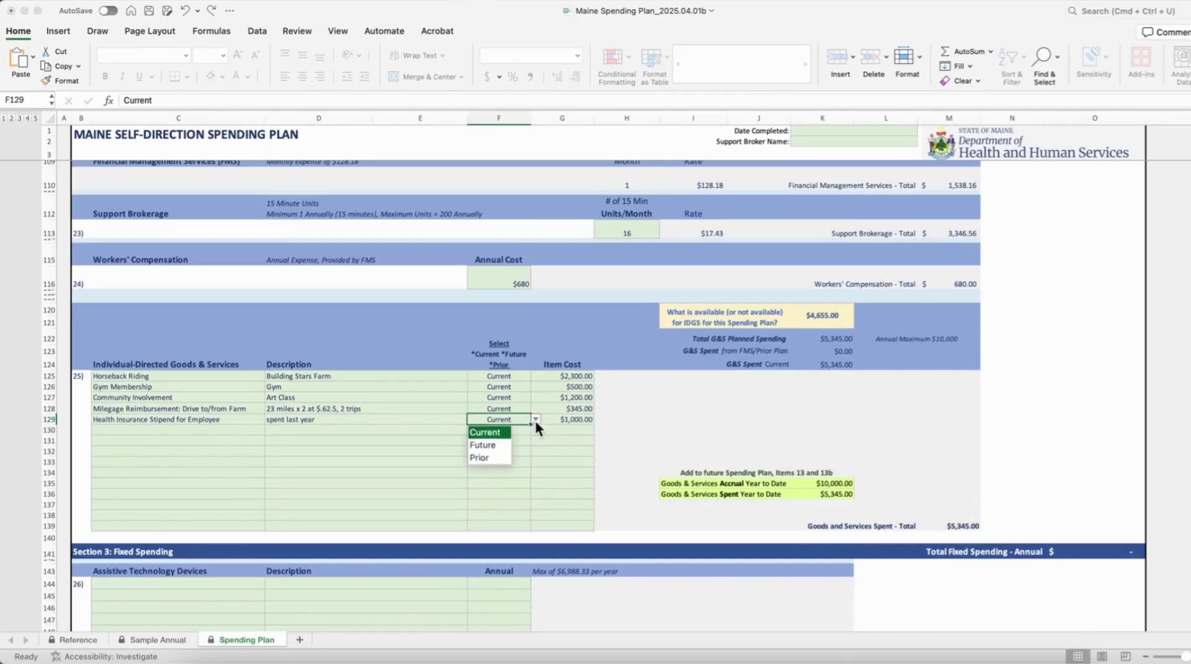
click(490, 457)
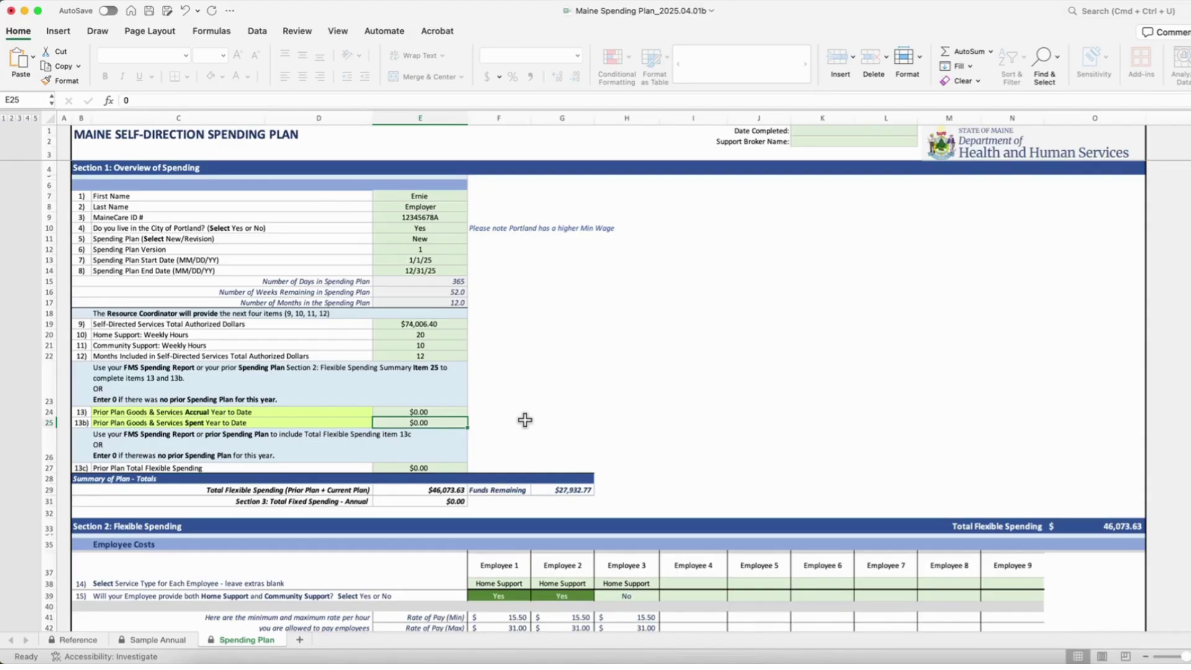
Step: Try 995 as the prior plan's goods and services spent in item 13b, and check the item 25 spending totals
text(995)
key(Return)
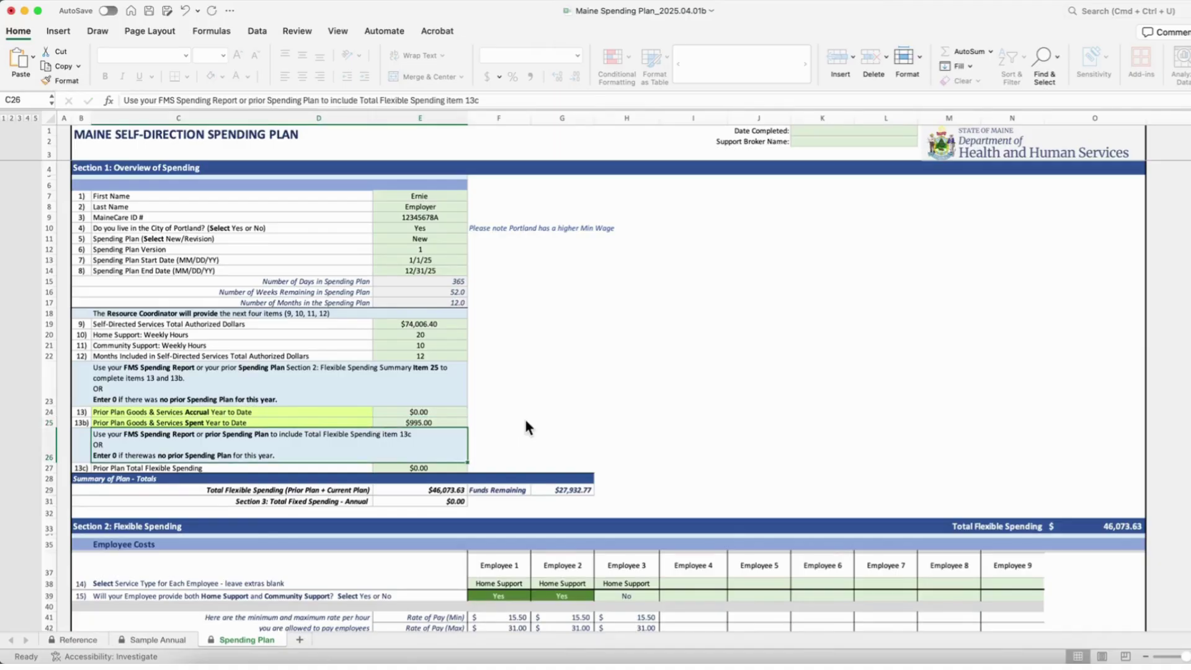
scroll(527, 428, down, 15)
scroll(533, 436, down, 5)
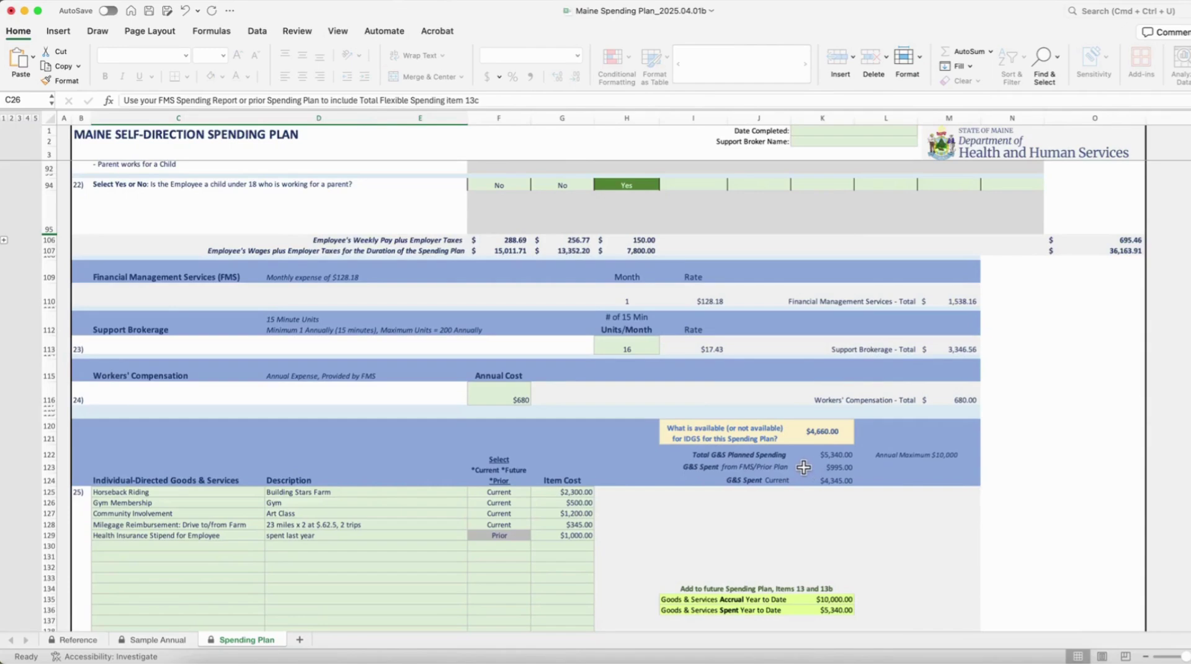
Step: Set the Health Insurance Stipend for Employee entry back to Current and reset item 13b to $0.00
click(519, 536)
click(535, 536)
click(506, 550)
scroll(524, 534, up, 20)
click(422, 435)
scroll(774, 422, down, 20)
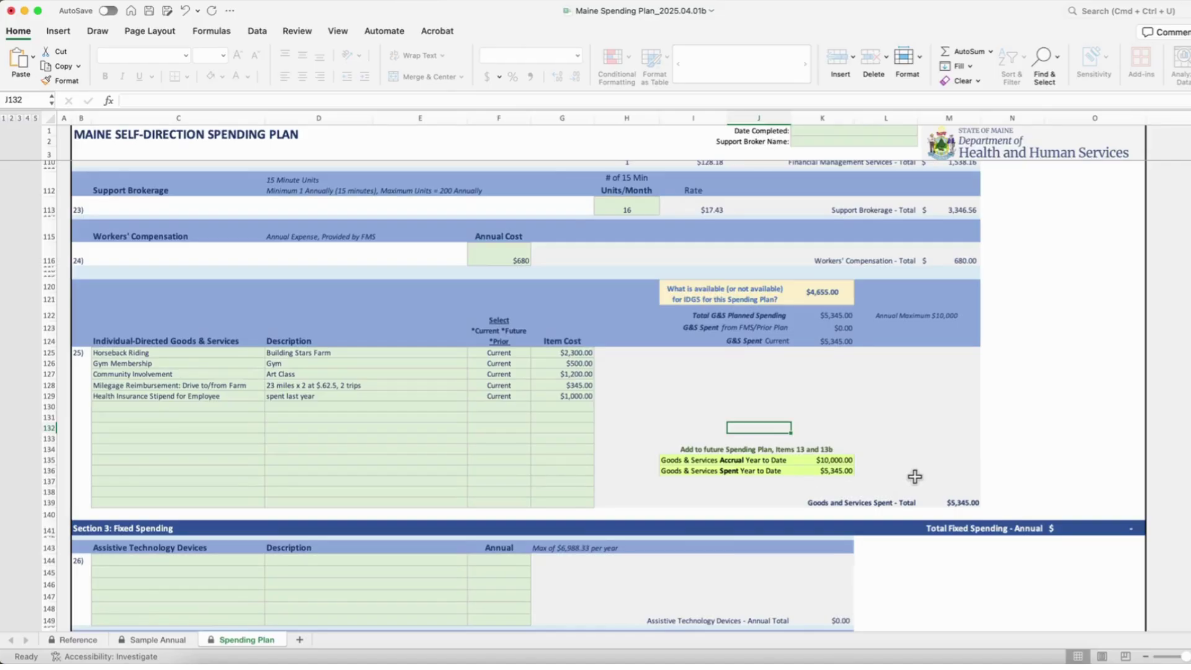
Step: Examine the employee costs, the Summary of Plan totals and the prior-plan items in Sections 1 and 2
scroll(934, 486, up, 6)
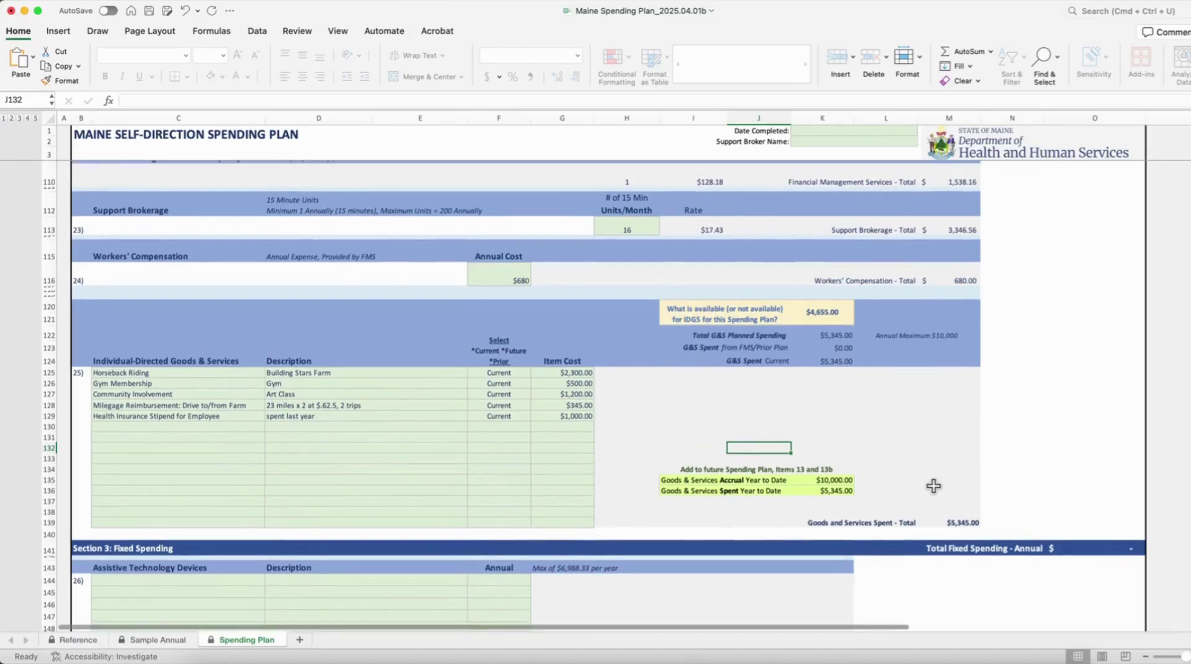
scroll(934, 486, up, 12)
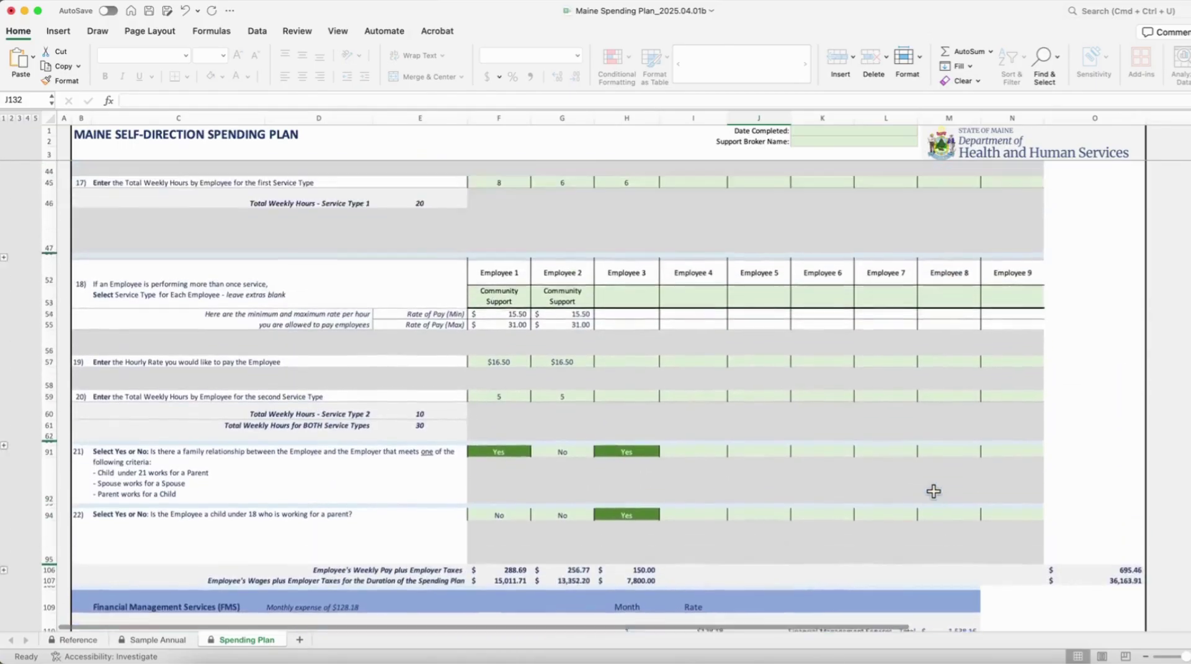
scroll(934, 491, up, 4)
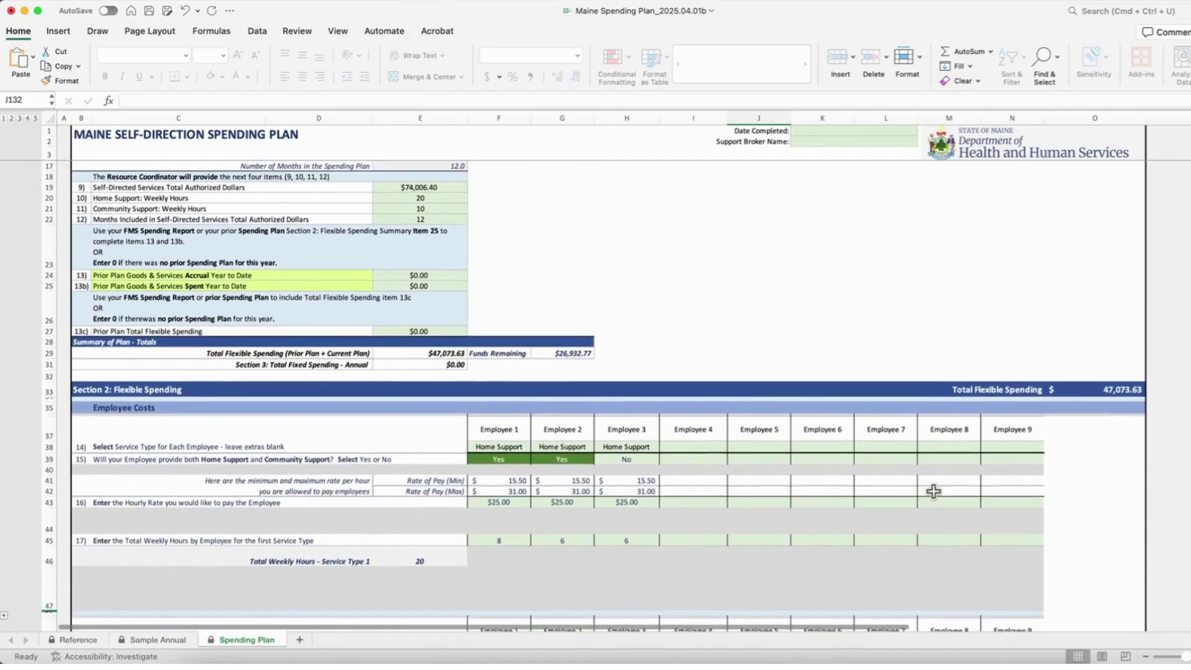
scroll(653, 353, up, 2)
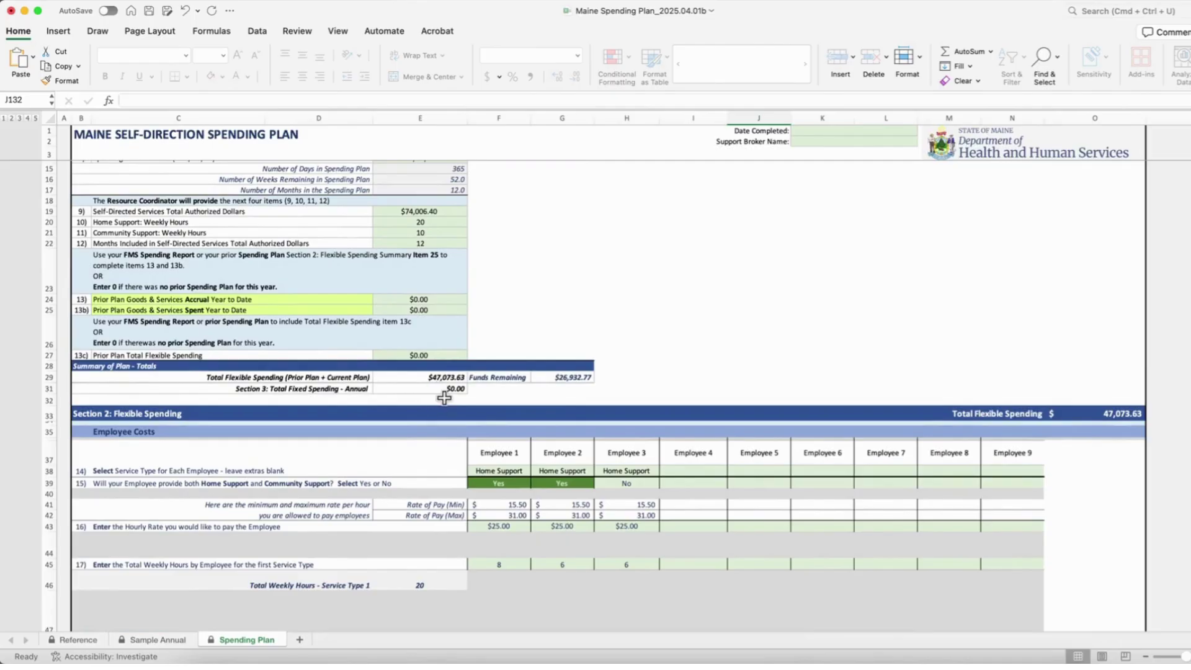
scroll(525, 415, up, 1)
scroll(525, 415, down, 5)
scroll(525, 415, up, 9)
scroll(525, 414, up, 5)
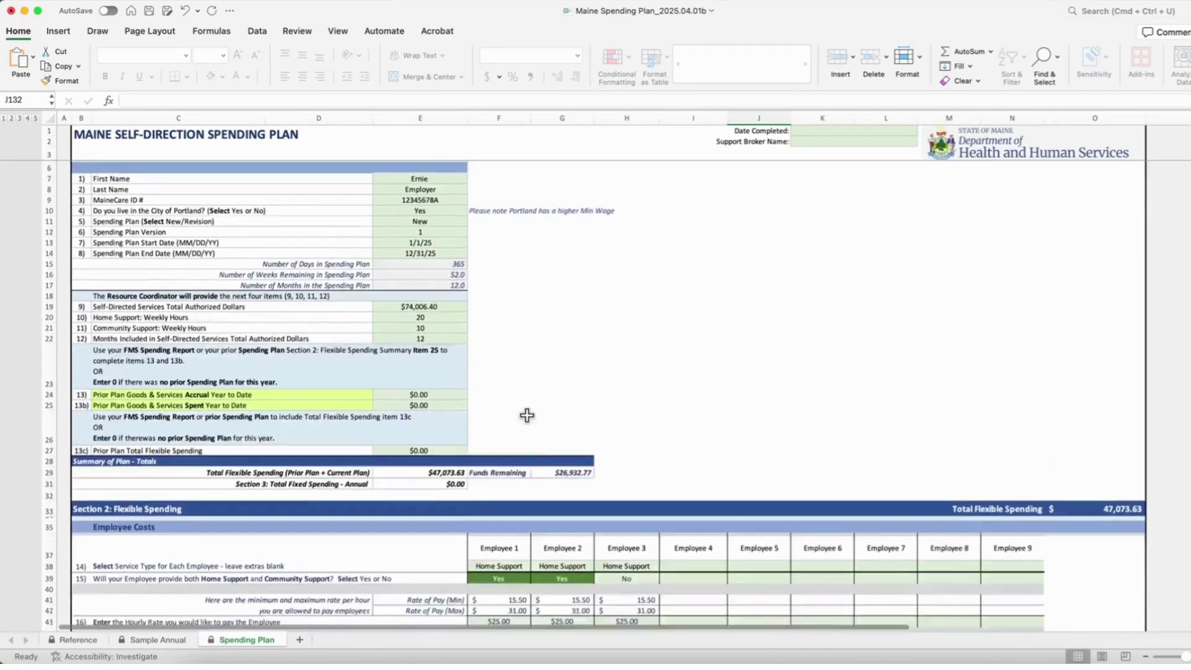
Step: Paste the item 26 device entries with descriptions: Talk box TBD, Personal Emergency Response System $150, Hearing Aids $3,300 and Adaptive computer equiptment without a cost
scroll(525, 415, down, 15)
scroll(527, 415, down, 20)
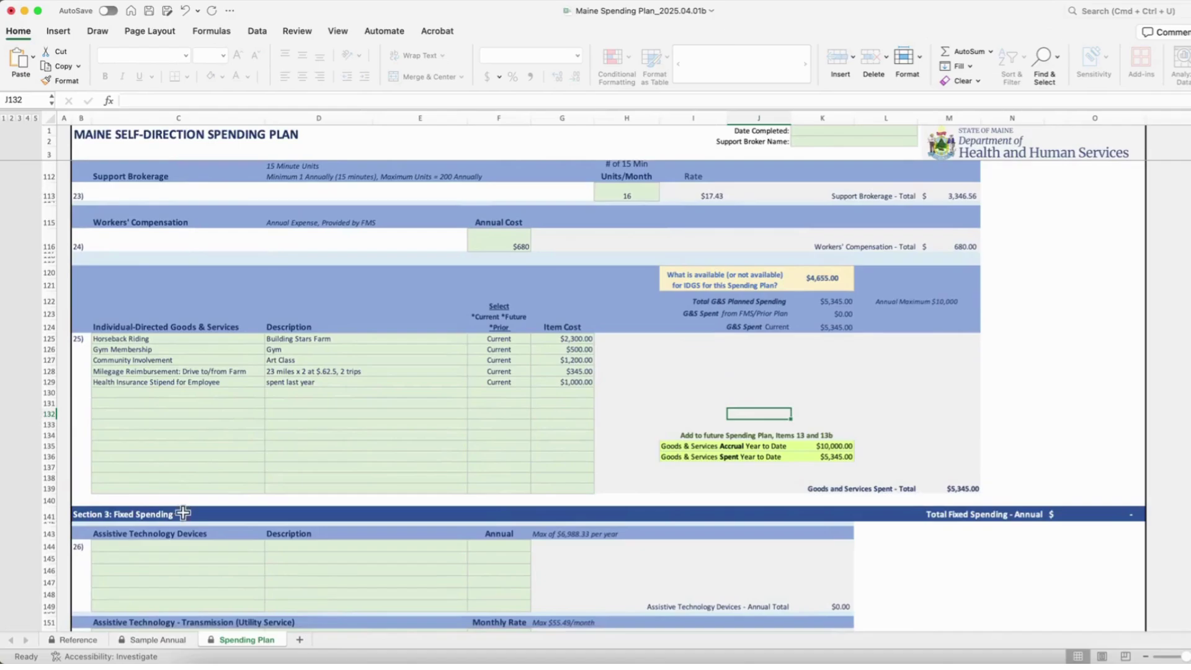
scroll(179, 536, down, 1)
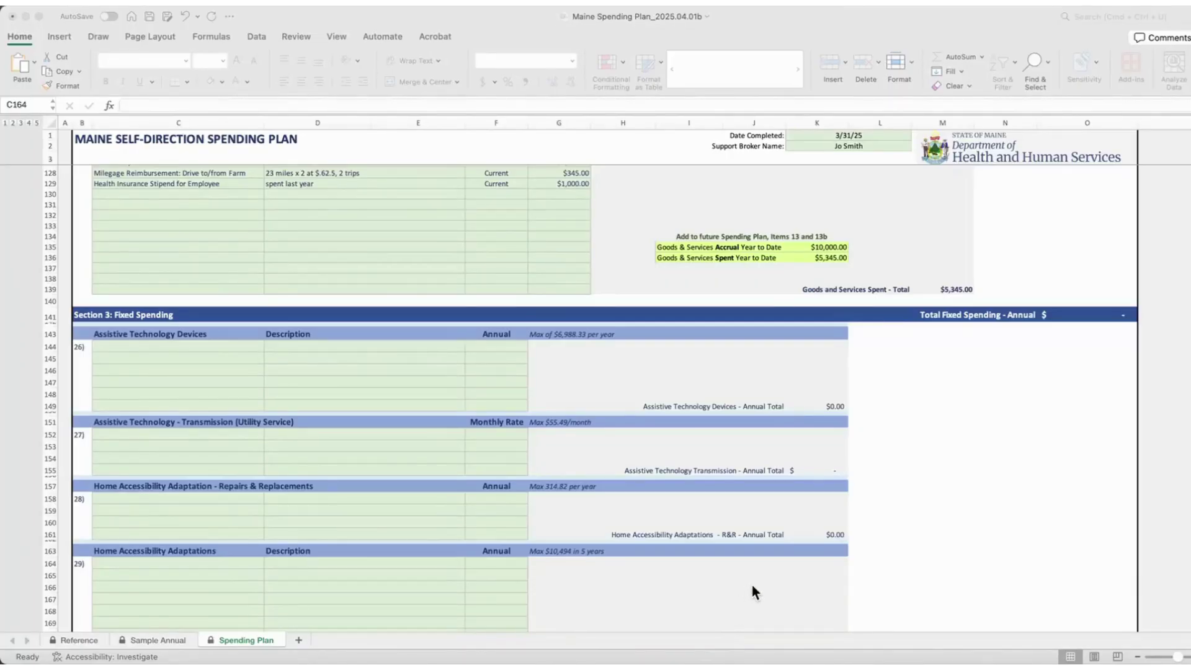
scroll(730, 567, down, 5)
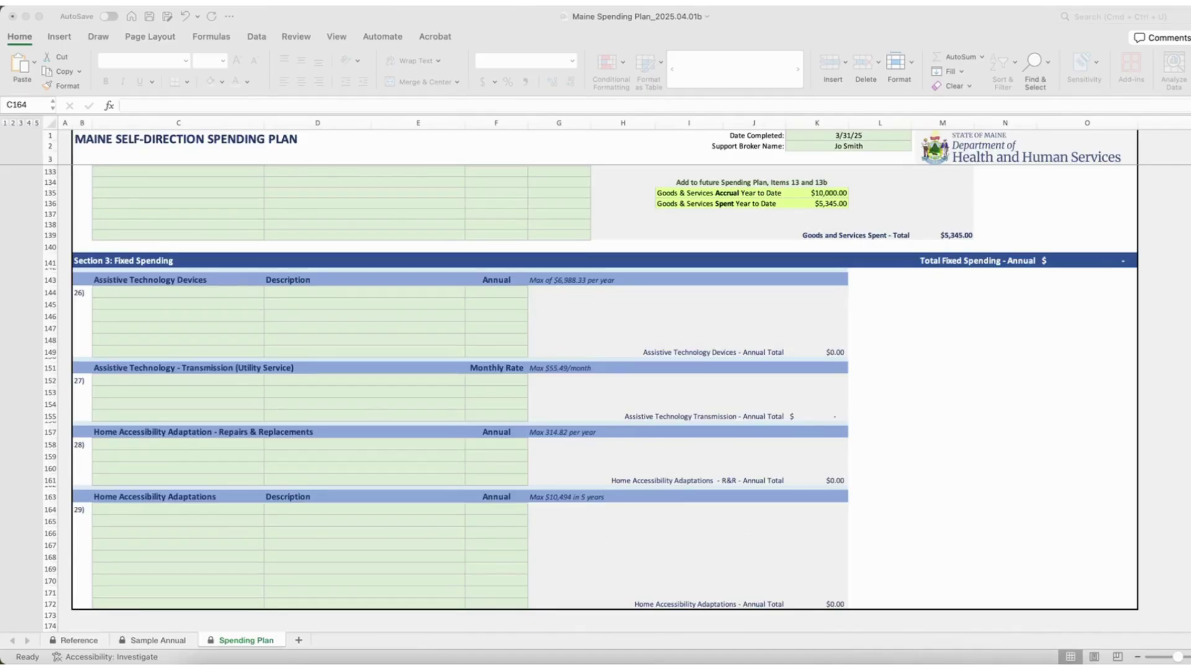
key(super+c)
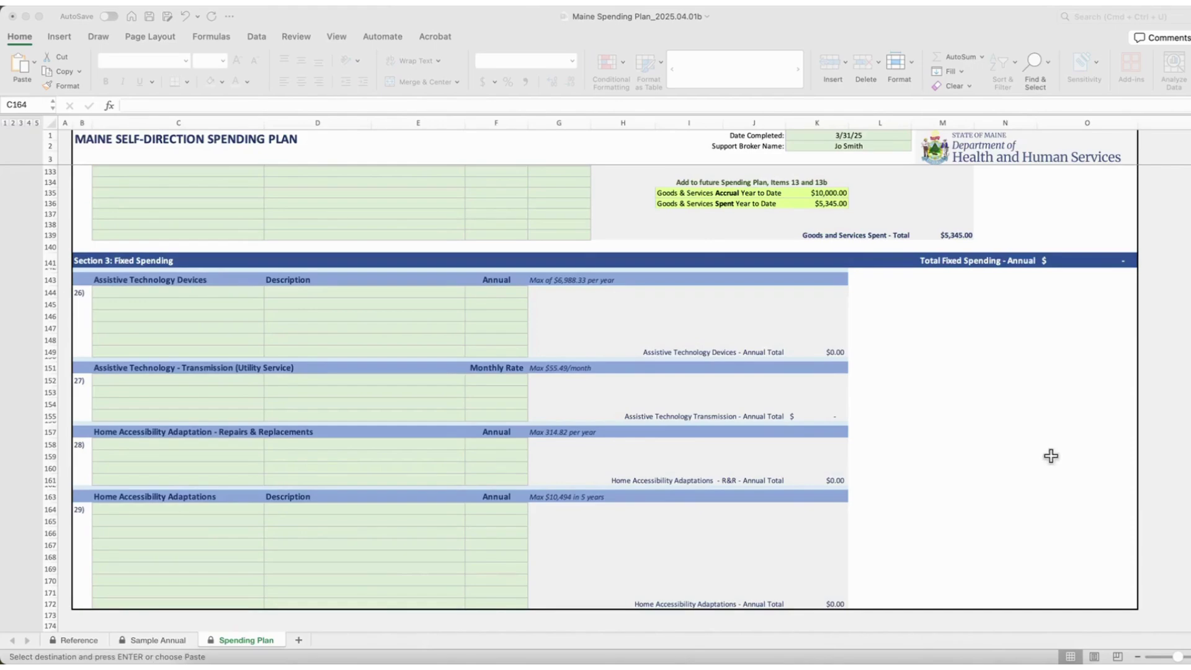
click(162, 290)
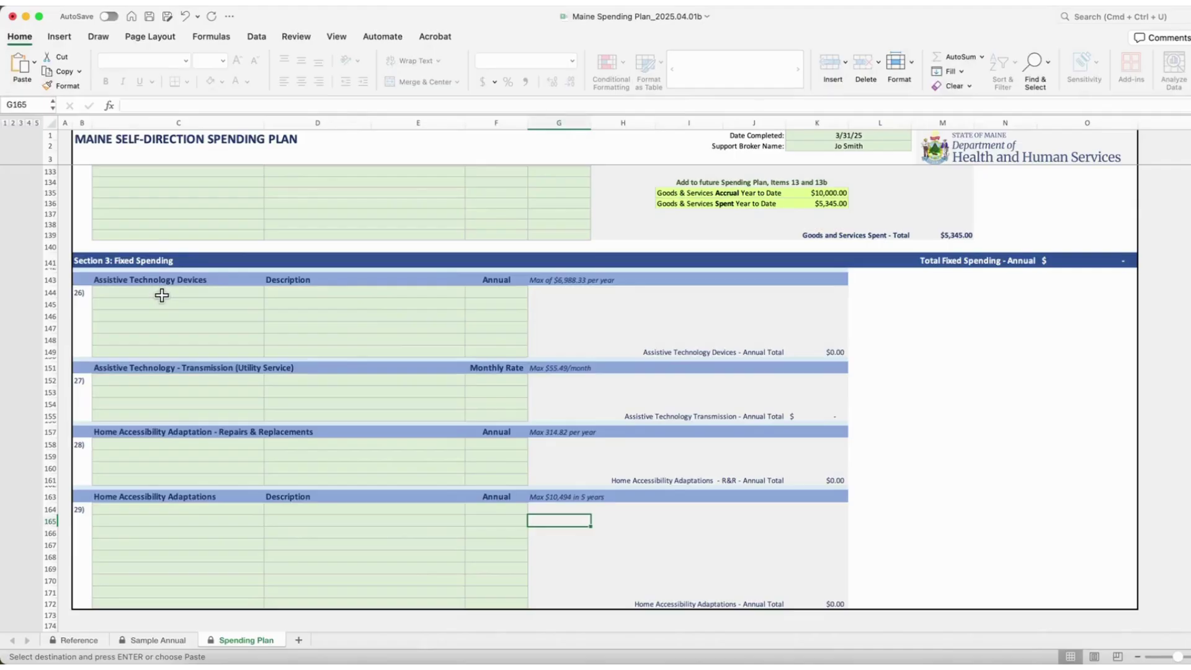
click(229, 292)
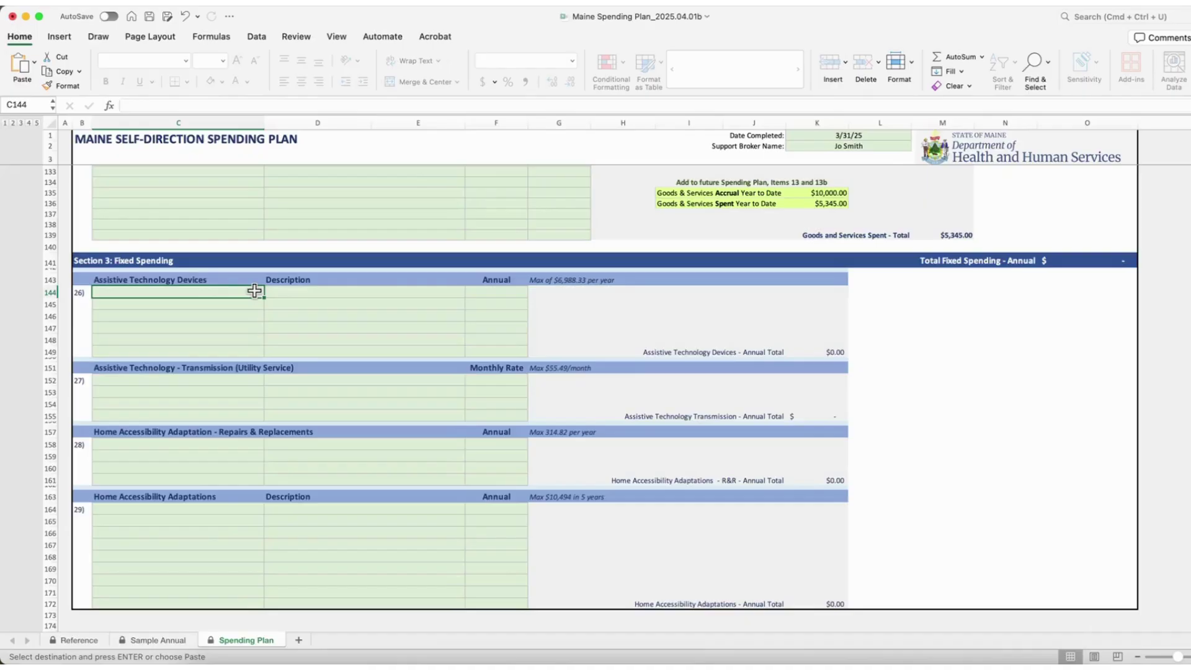
key(super+v)
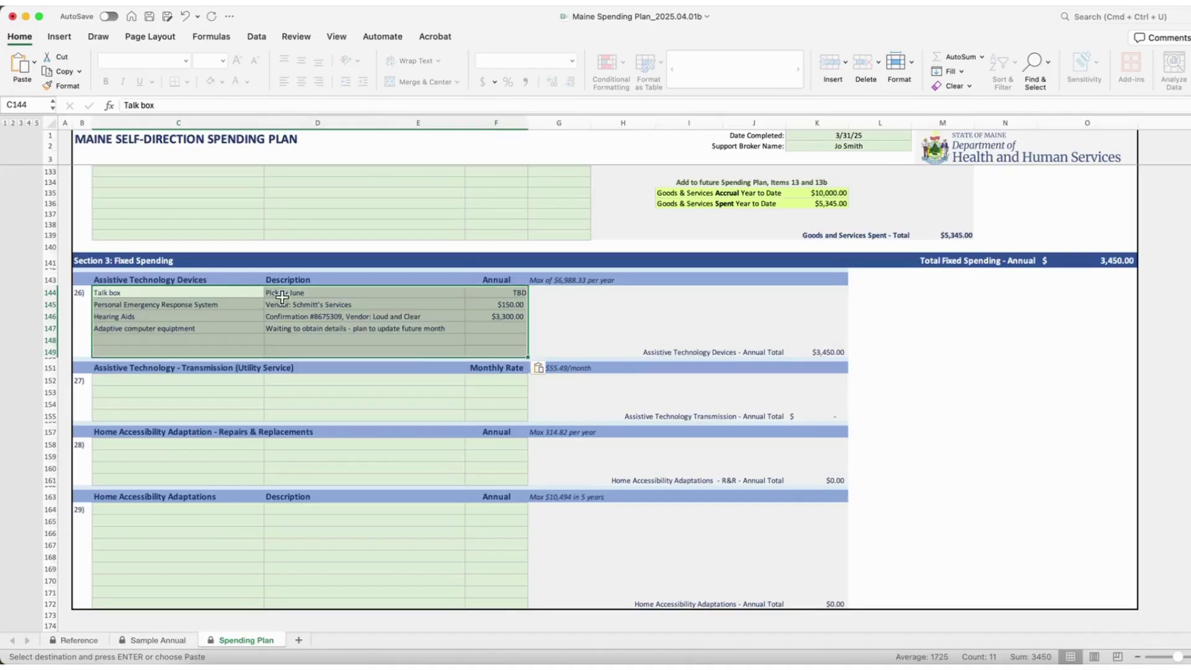
click(238, 304)
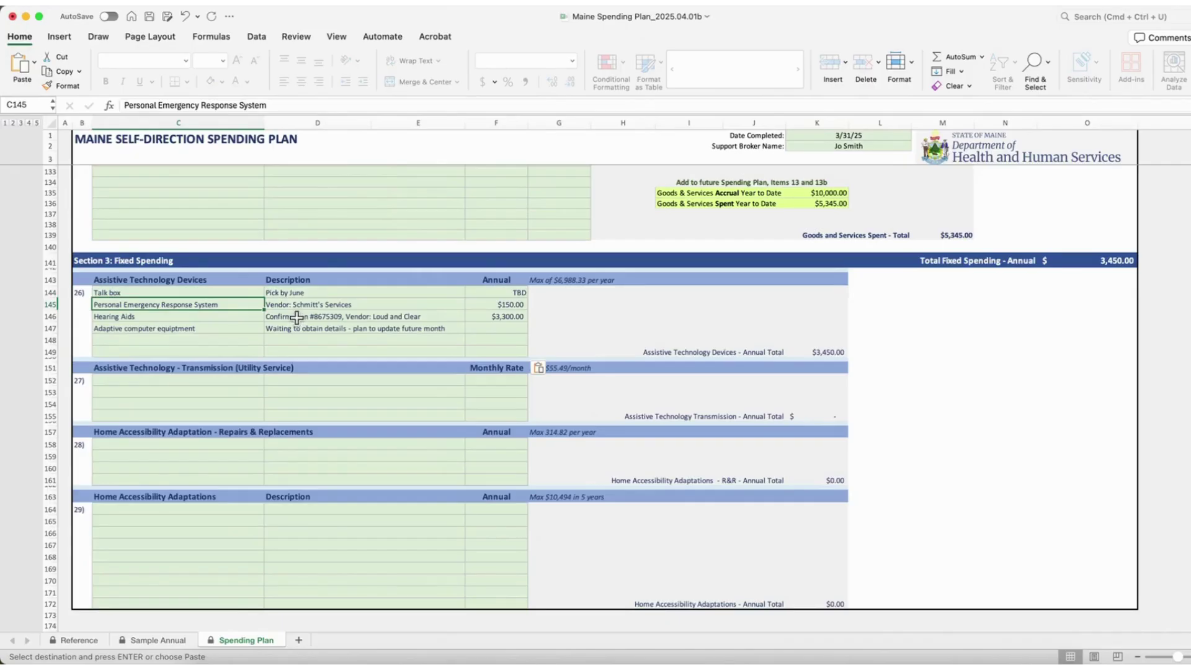
click(228, 317)
click(221, 328)
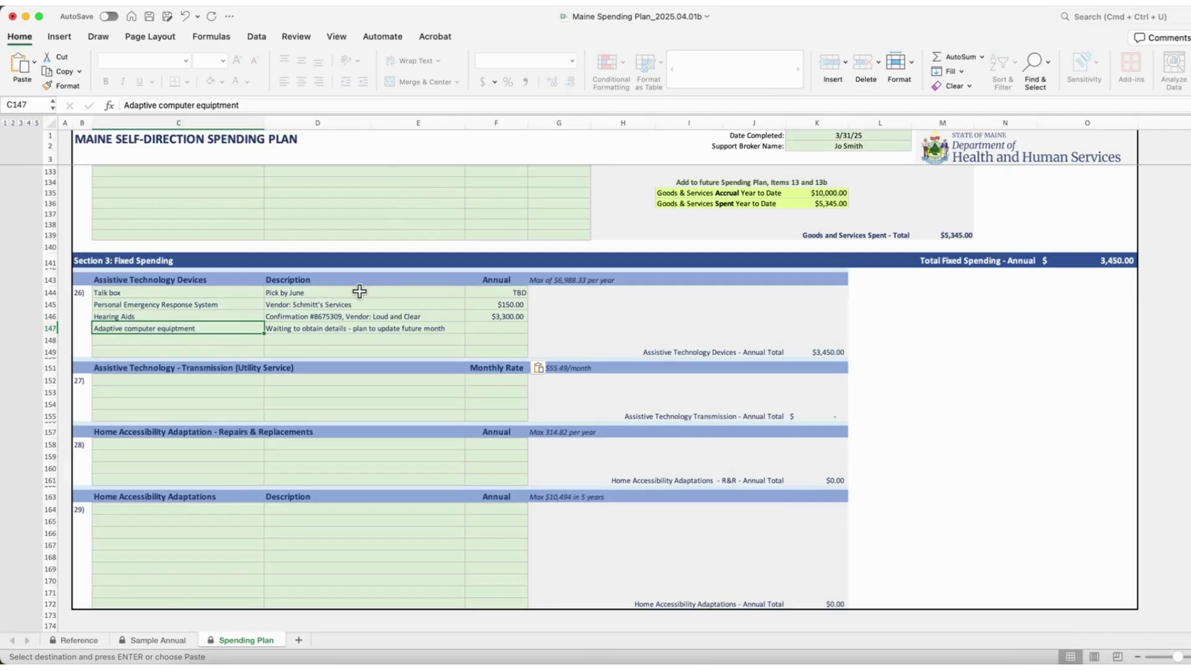
click(409, 297)
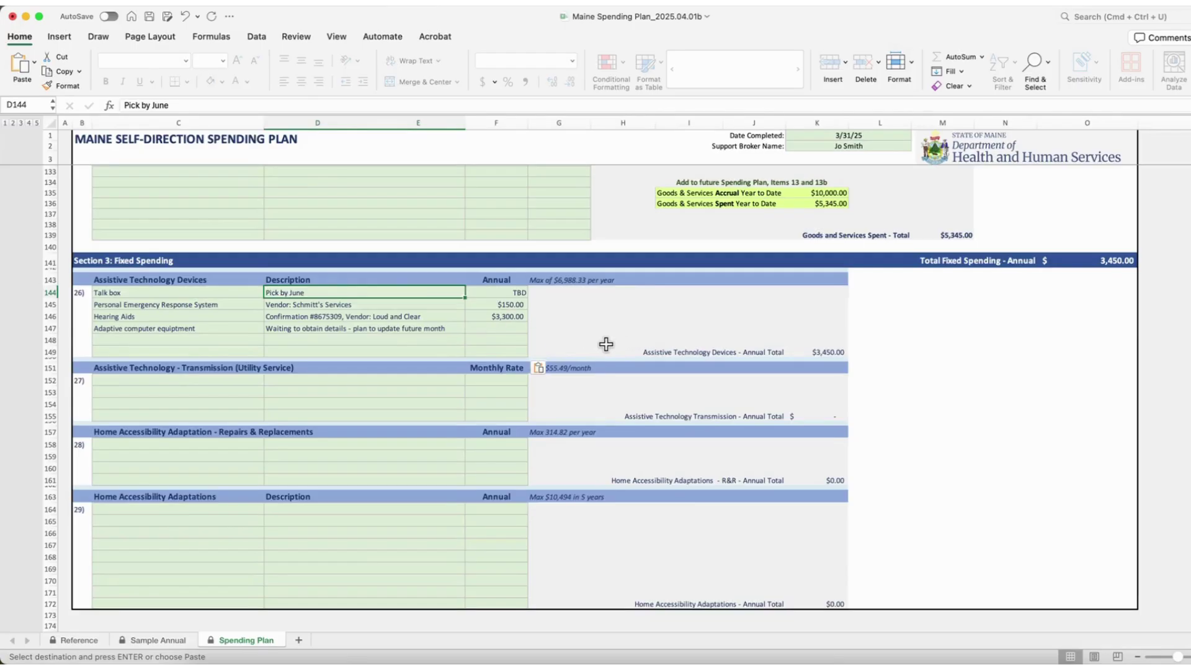
Step: Try 5000 as the annual cost of the Adaptive computer equiptment in item 26 to test the annual limit, and clear it
click(497, 328)
text(5000)
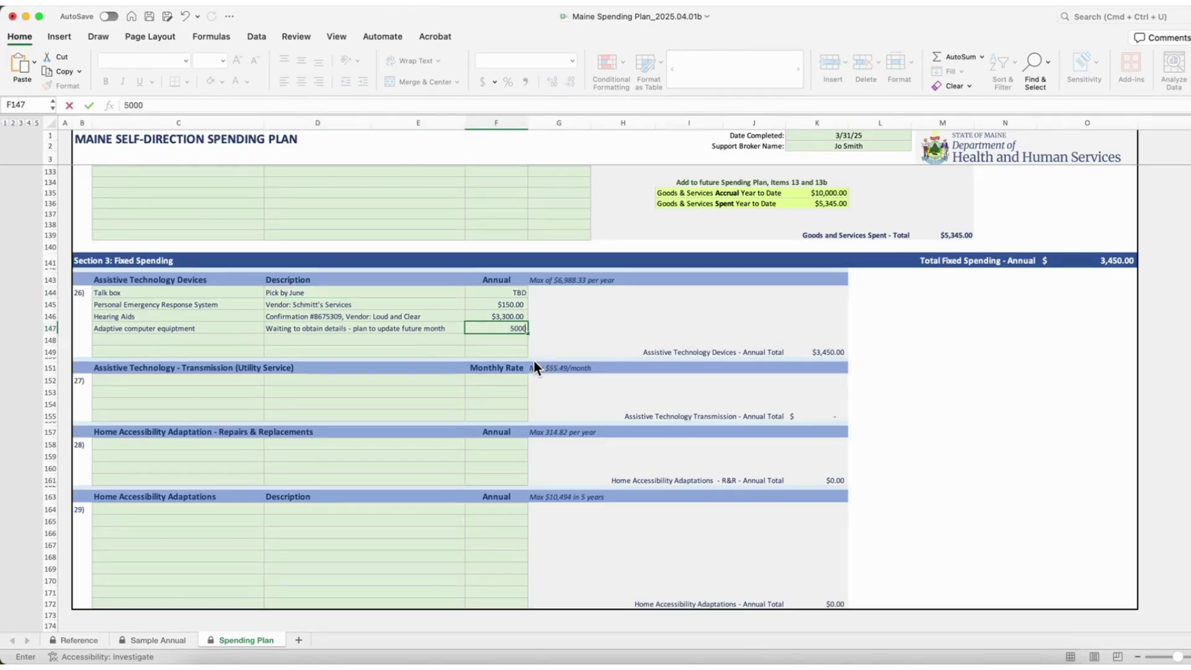
key(Return)
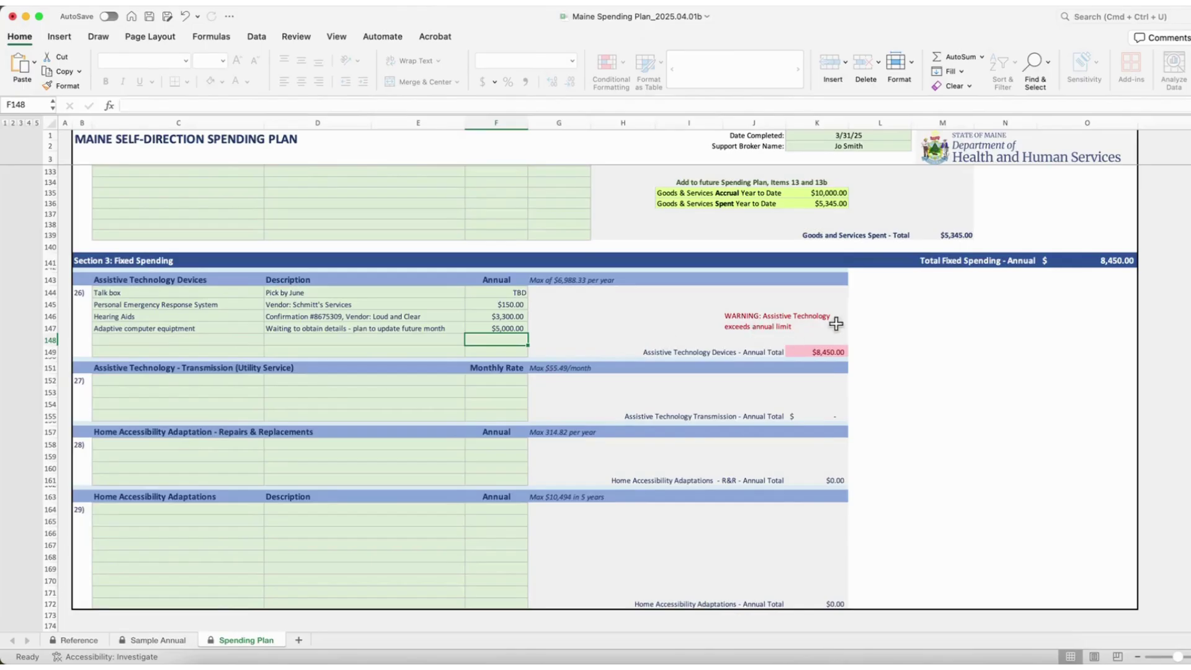
click(508, 325)
text(=)
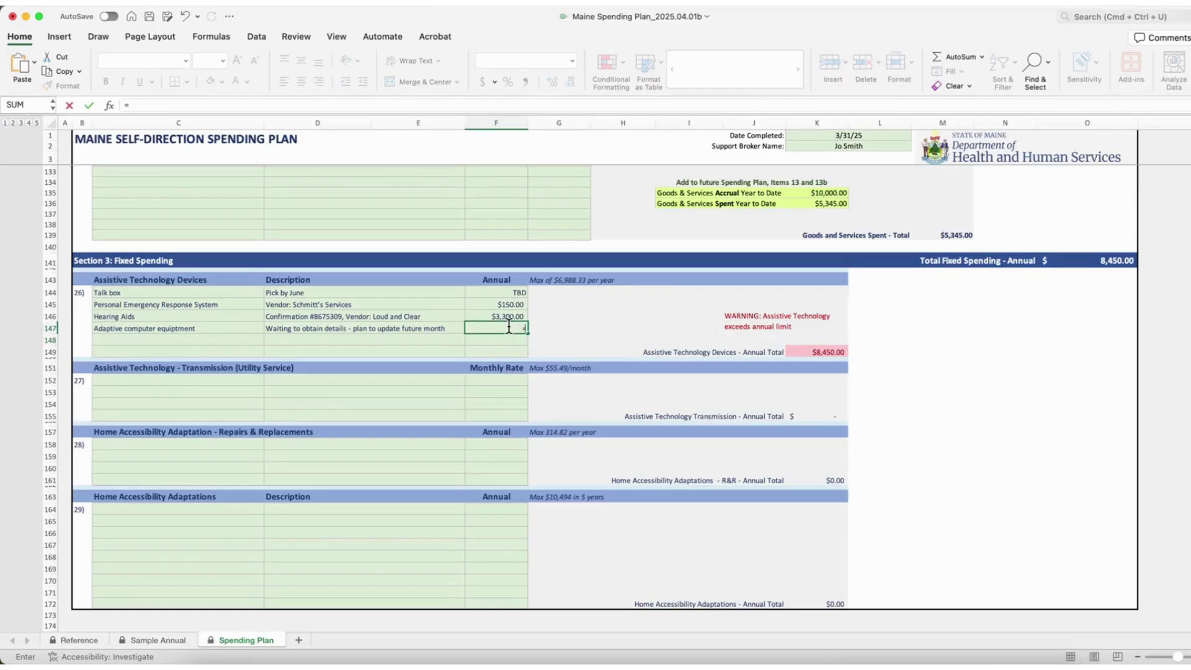
key(BackSpace)
key(Return)
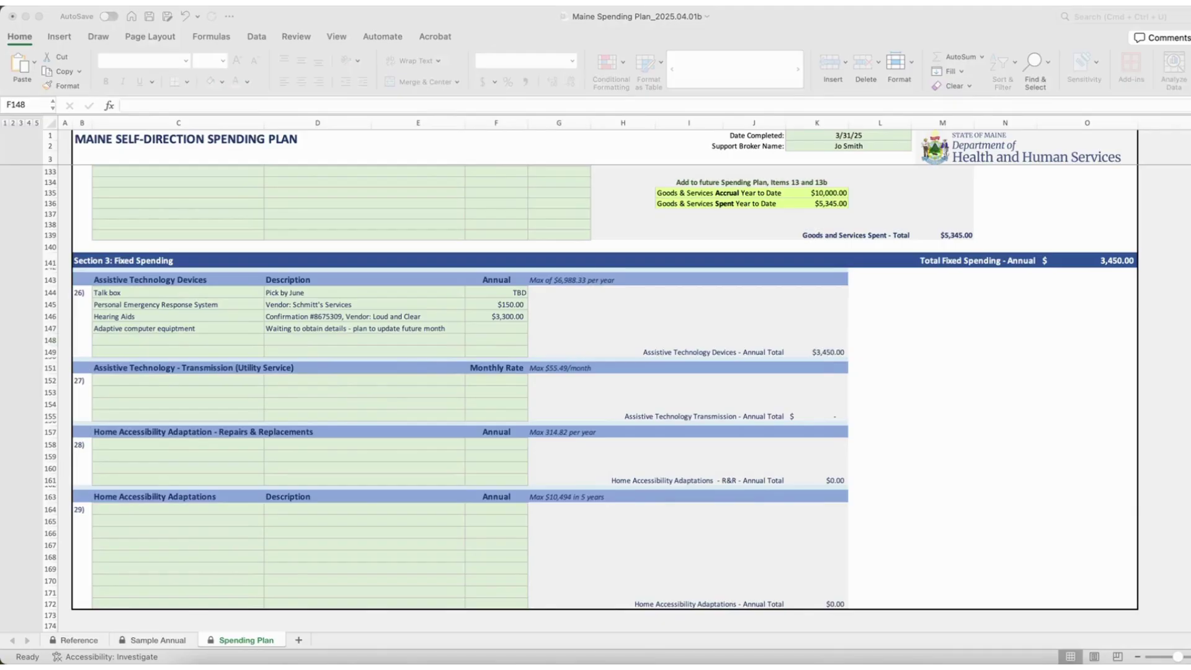
Step: Paste the item 27 transmission entry PERS Connectivity, described as "Monthly - invoice will arrive appox 15", at a $54 monthly rate
key(super+c)
click(146, 380)
key(super+v)
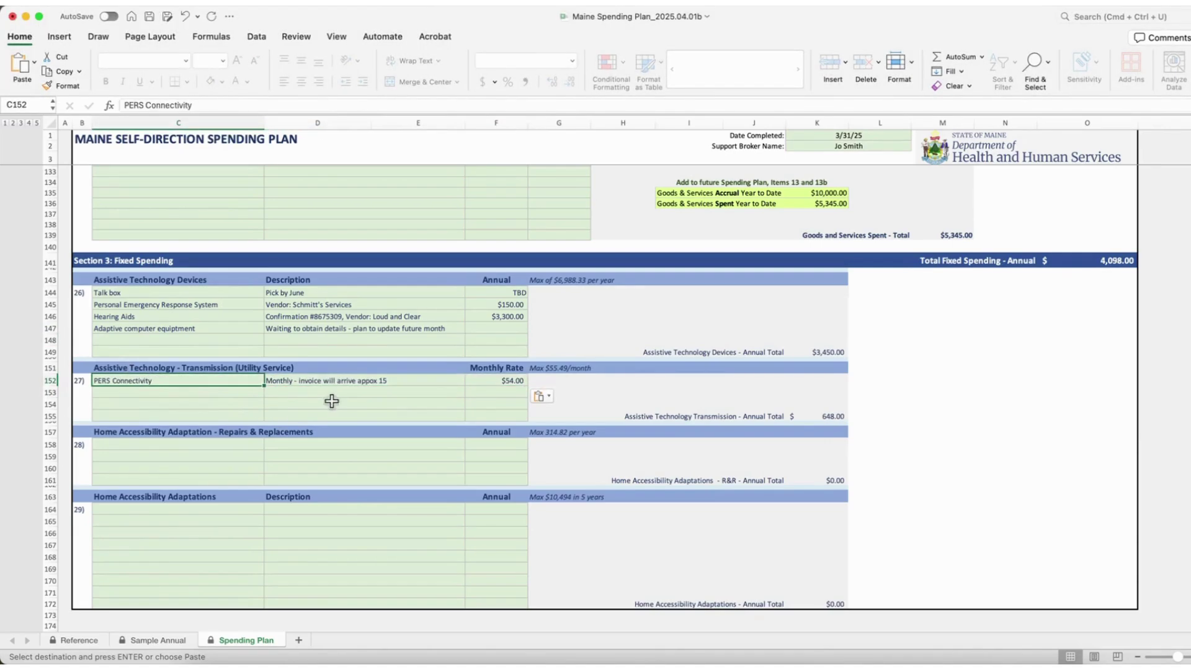
scroll(442, 403, down, 1)
scroll(442, 403, down, 2)
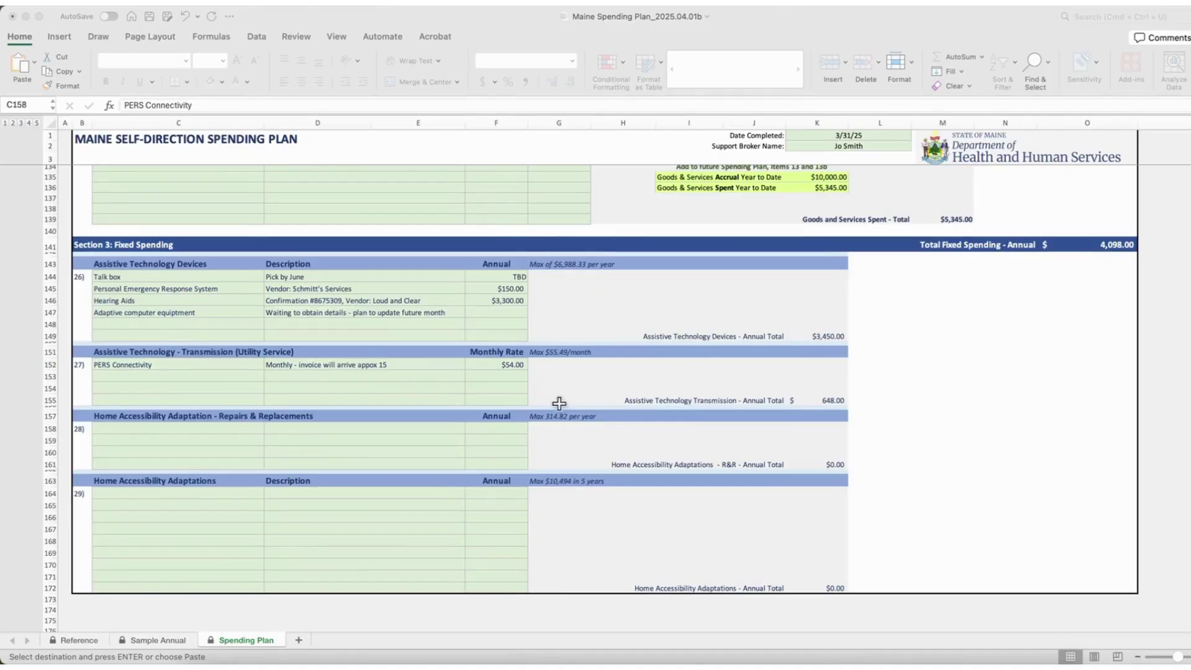
Step: Try a monthly rate of 60 for PERS Connectivity in item 27 to test the limit, and set it back to 54
click(513, 365)
click(494, 361)
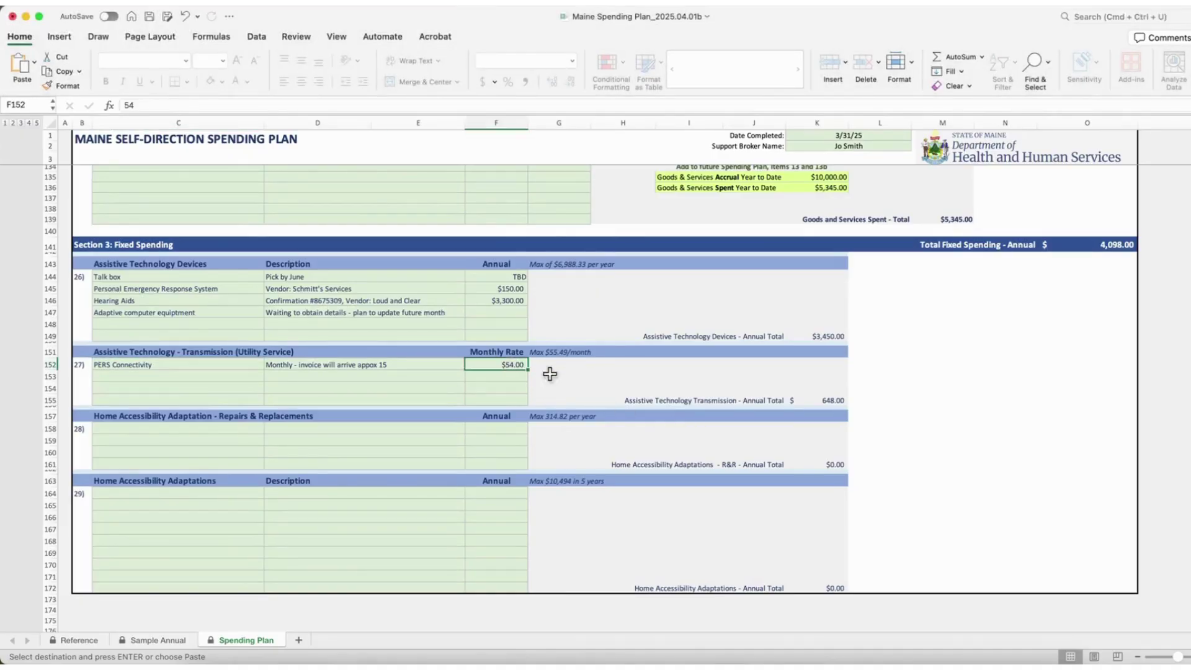
text(60)
key(Return)
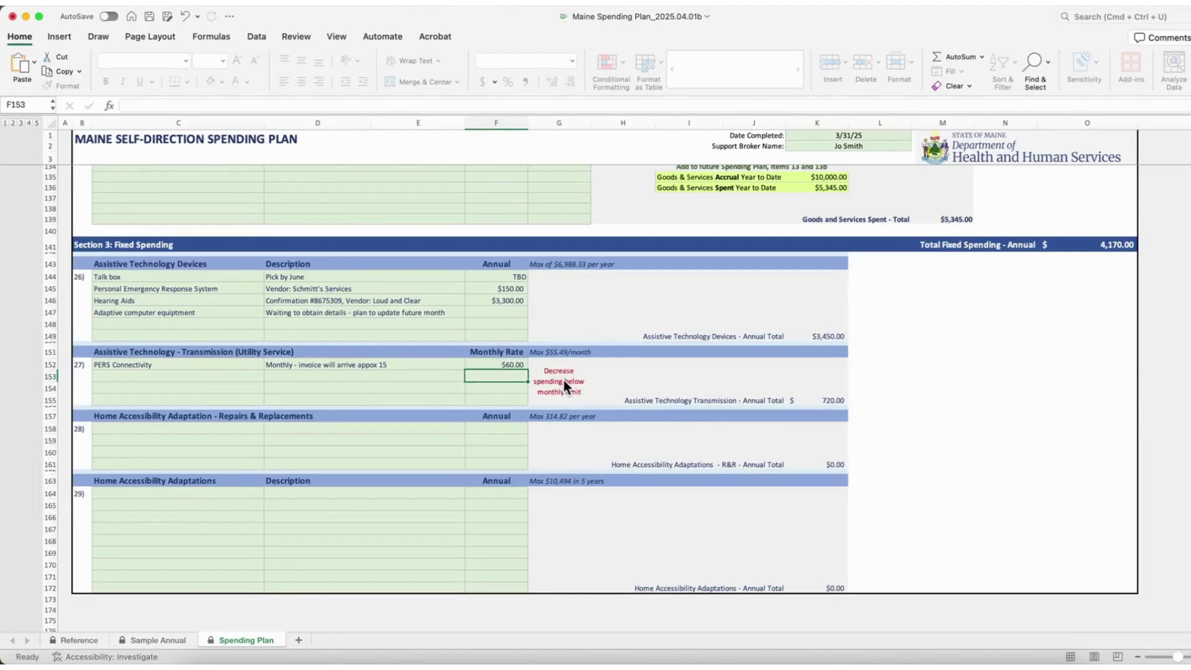
click(510, 365)
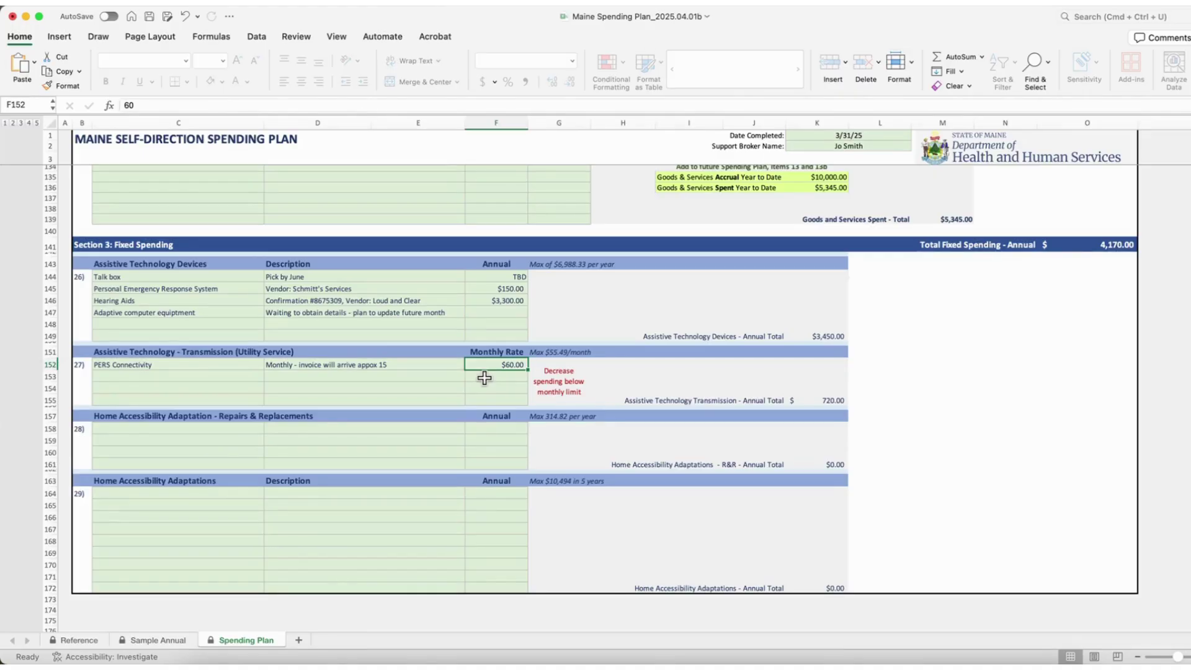
text(54)
Step: Paste the item 28 Repairs & Replacements entry Ramp, described as Repairs to ramp, at $309.23 annually
click(175, 428)
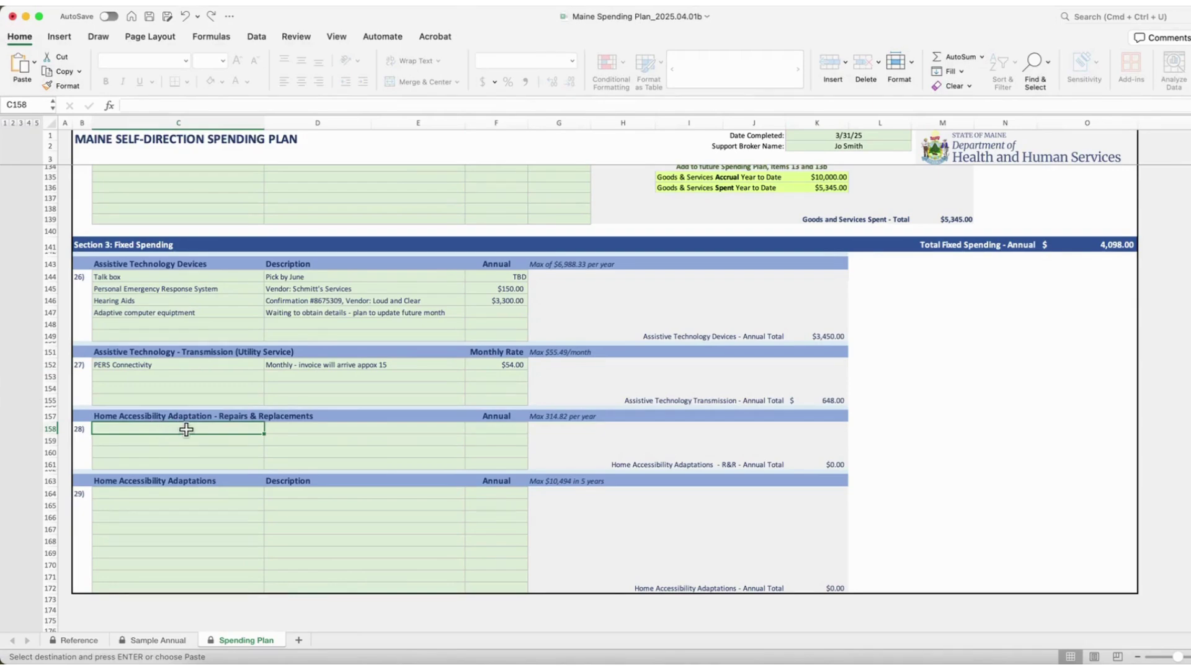
key(super+v)
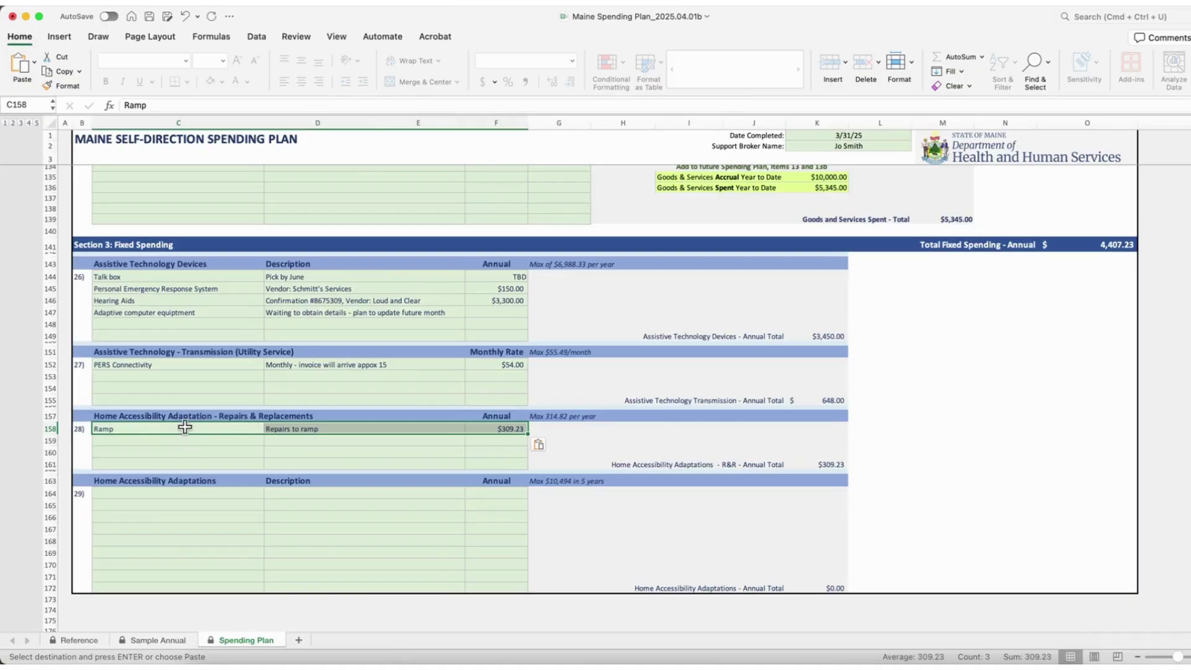
click(319, 440)
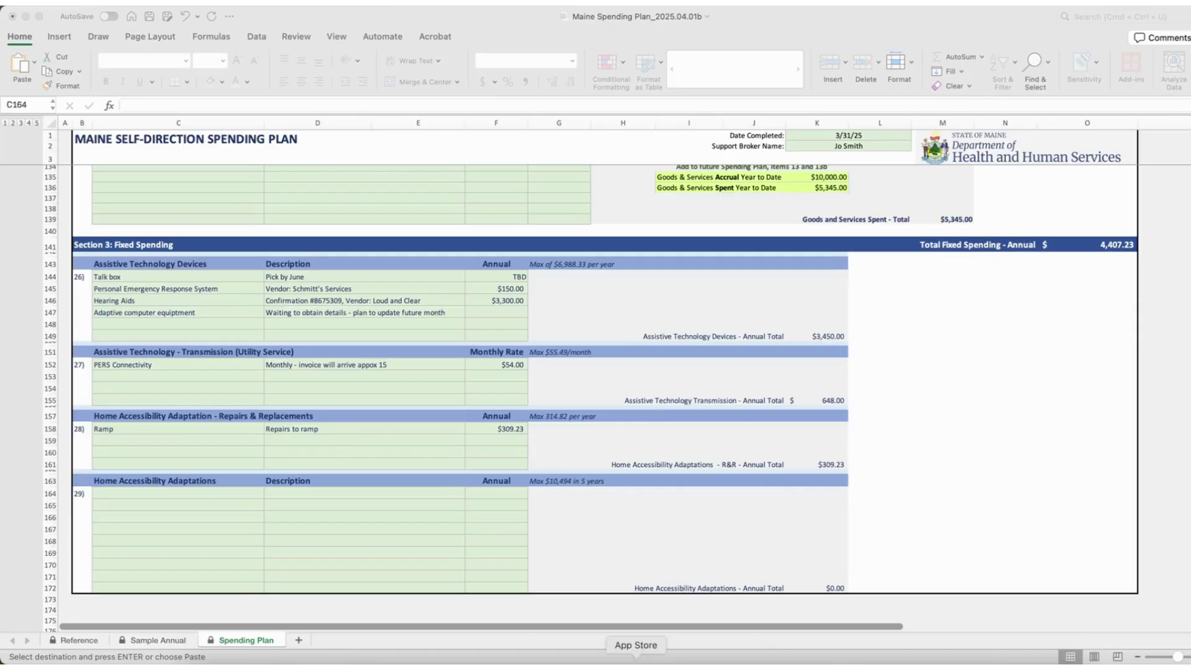
Step: Paste the item 29 Home Accessibility Adaptations: Item 1 Widen doorway $3,000, Item 2 Ramp TBD and Item 3 Fire Safety $5,000
click(227, 494)
click(227, 495)
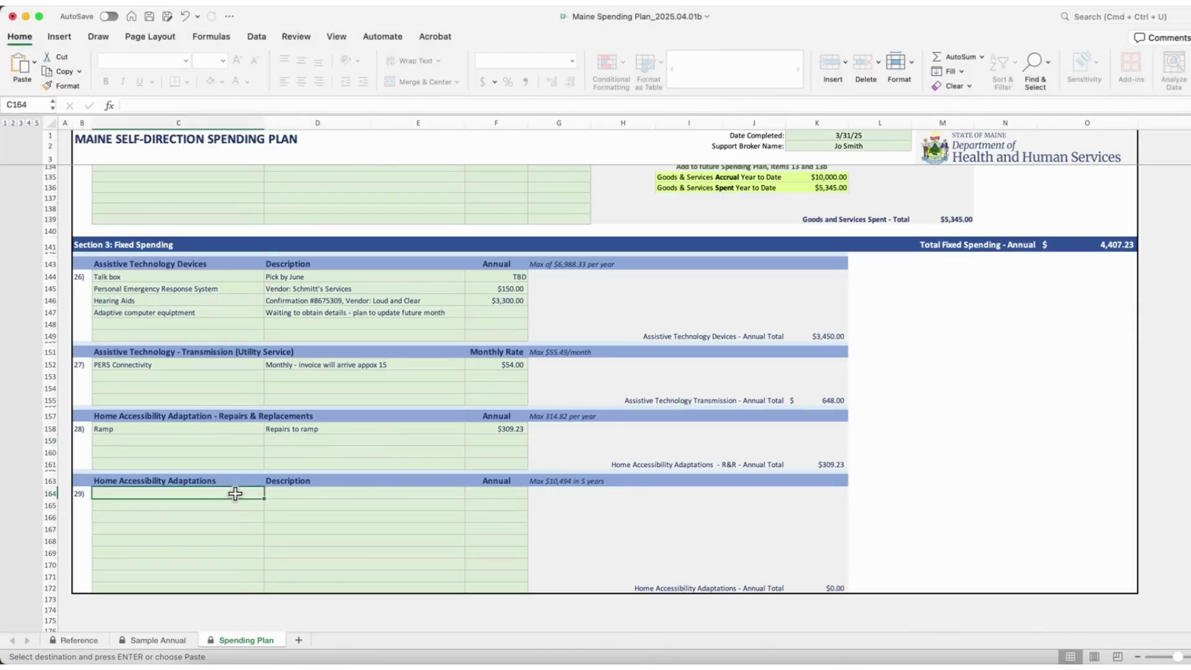
key(super+v)
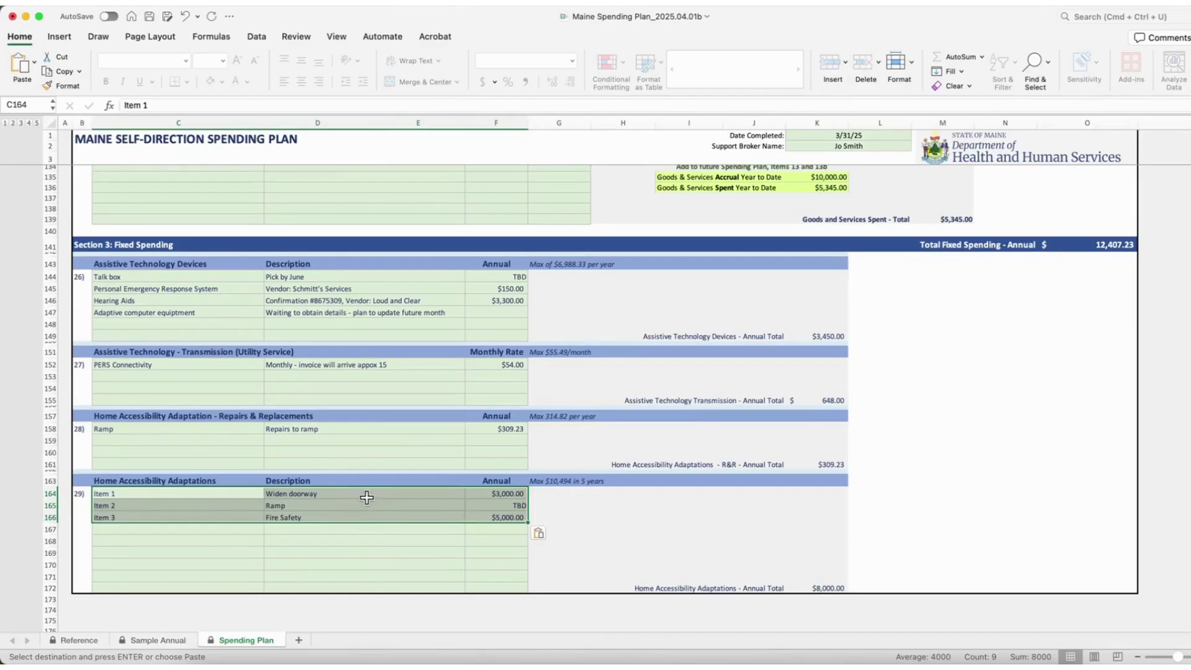
Step: Review the plan from the item 29 Ramp and Fire Safety entries back through Section 2 to the Summary of Plan totals
click(346, 504)
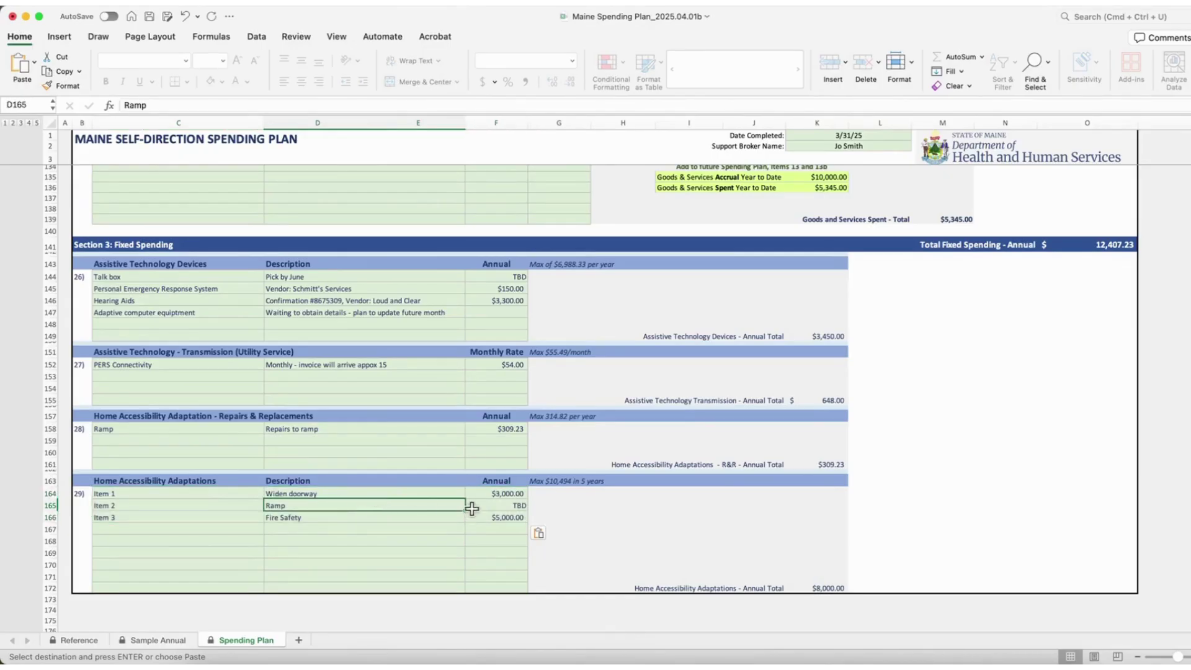
click(344, 516)
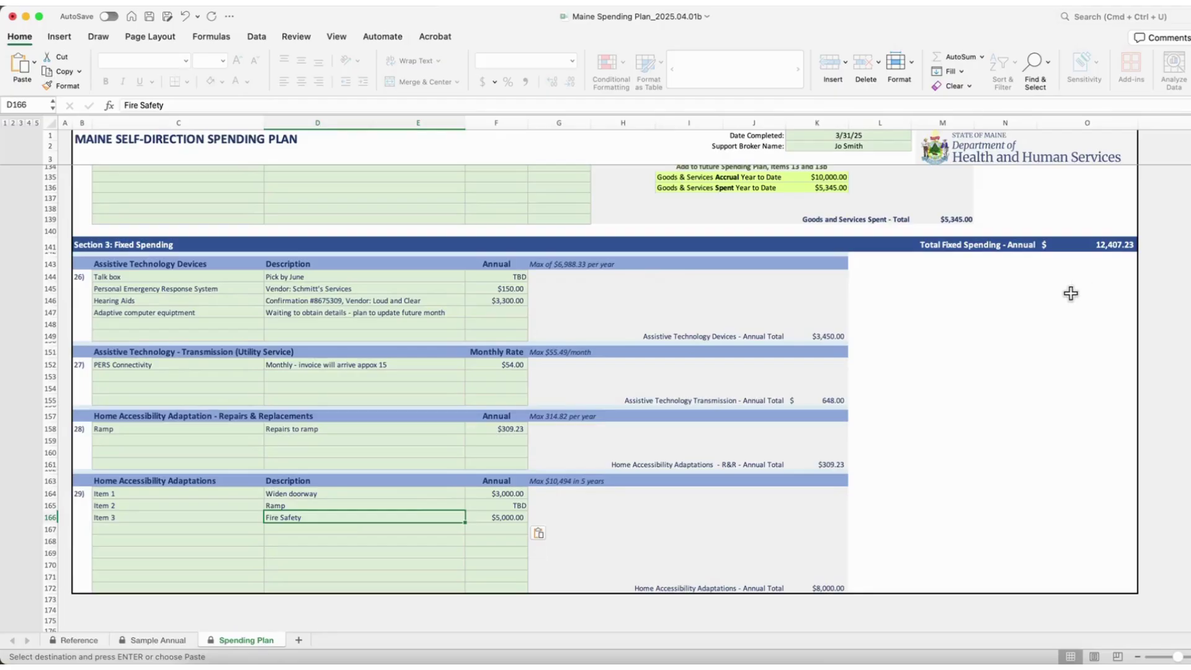
scroll(1071, 294, up, 5)
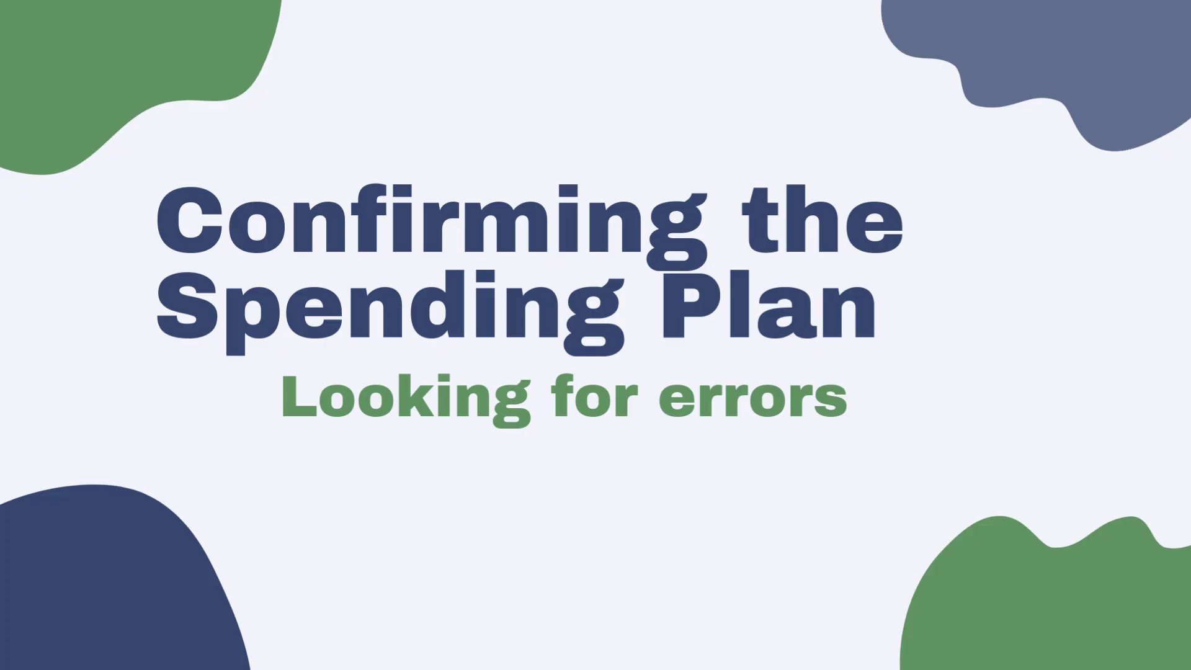
scroll(1071, 294, up, 3)
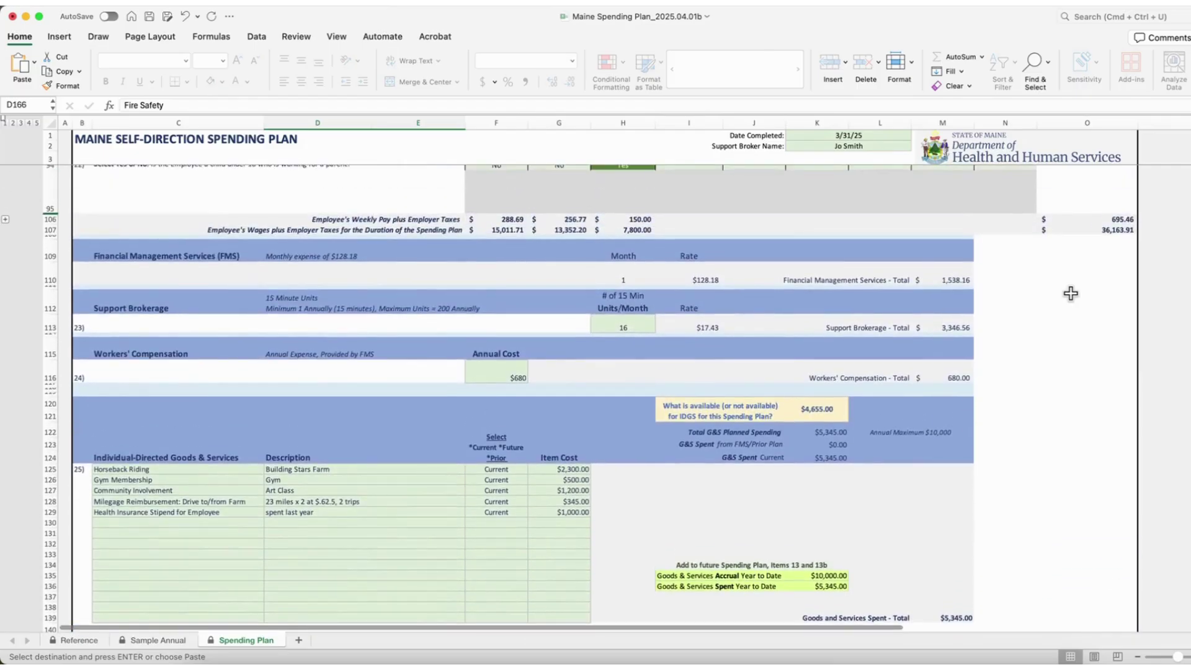
scroll(1071, 294, up, 5)
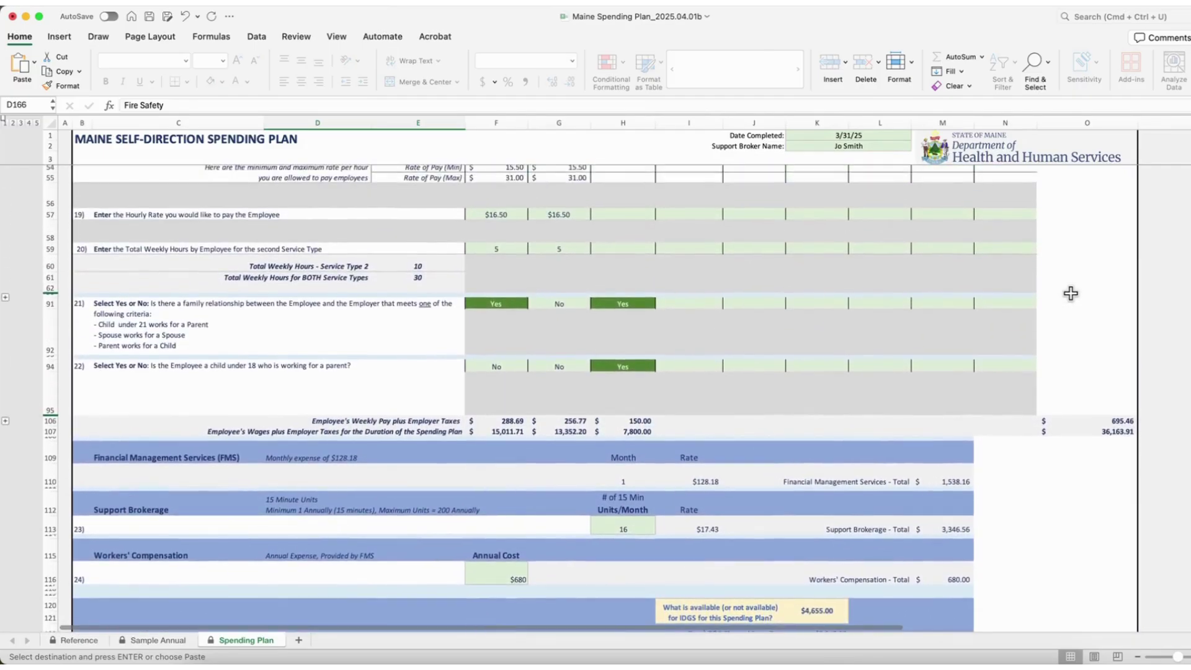
scroll(1071, 294, up, 5)
scroll(1072, 293, up, 5)
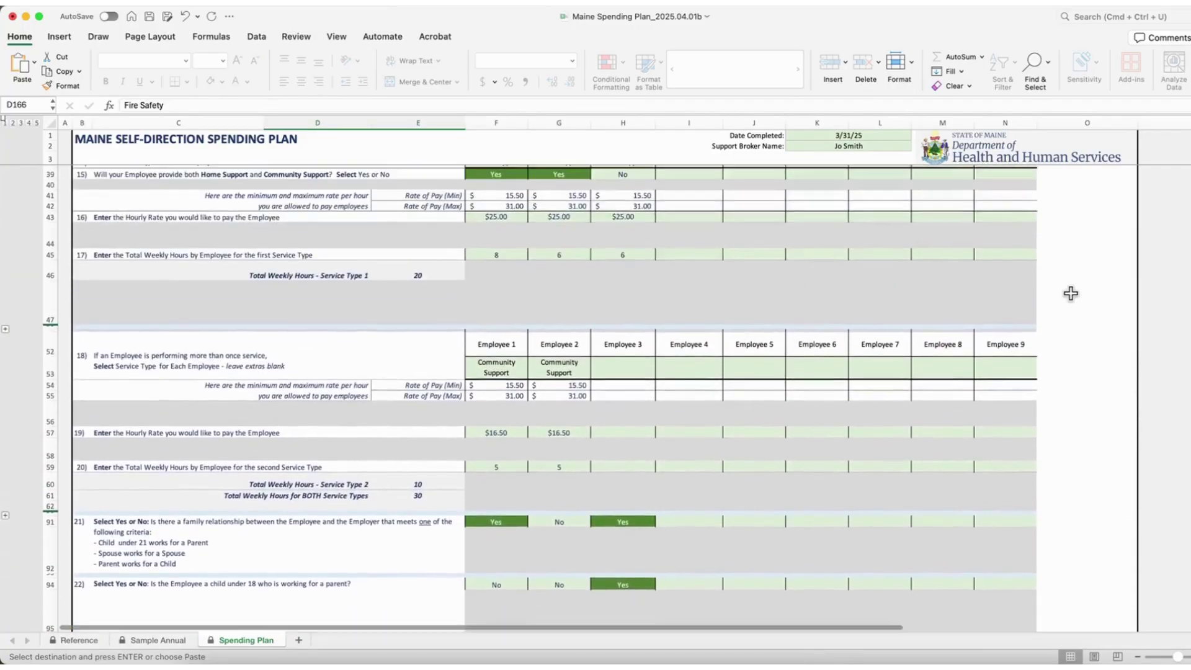
scroll(1071, 294, up, 1)
scroll(981, 306, up, 2)
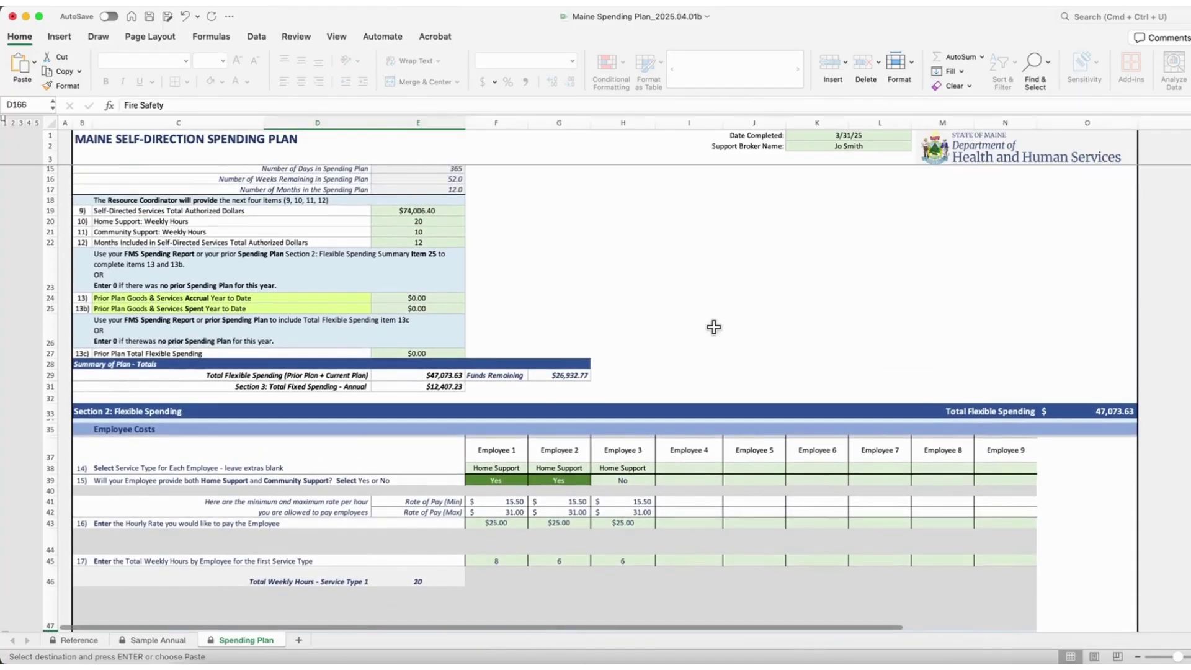
scroll(713, 327, up, 2)
scroll(664, 342, up, 1)
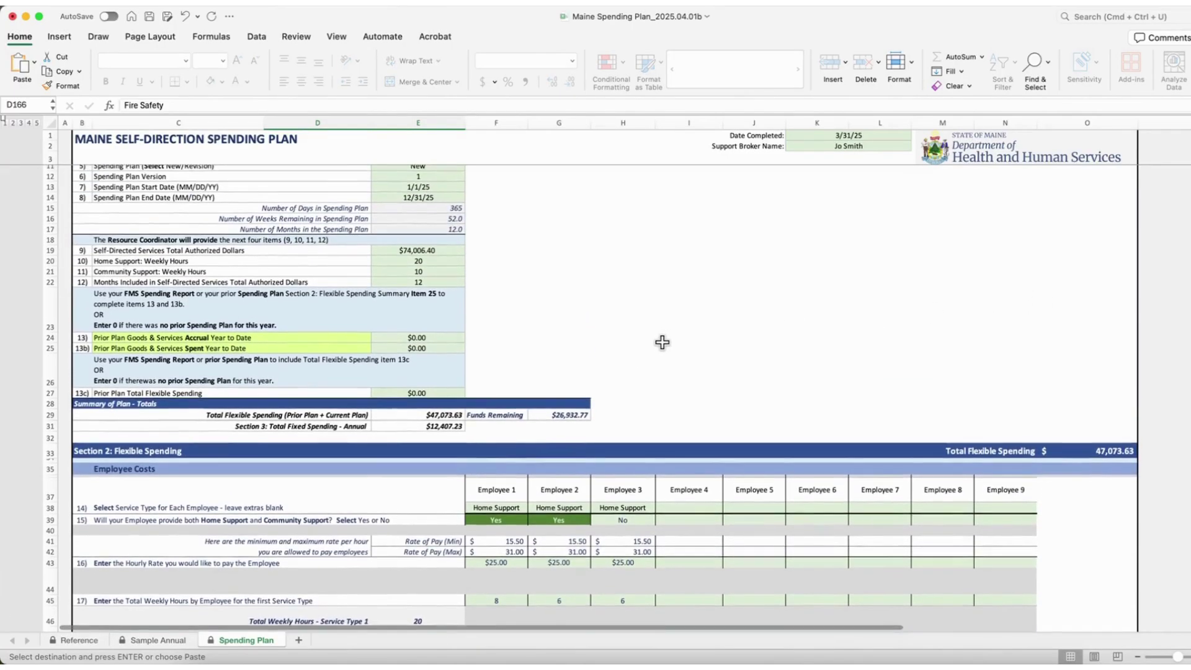
scroll(662, 342, up, 1)
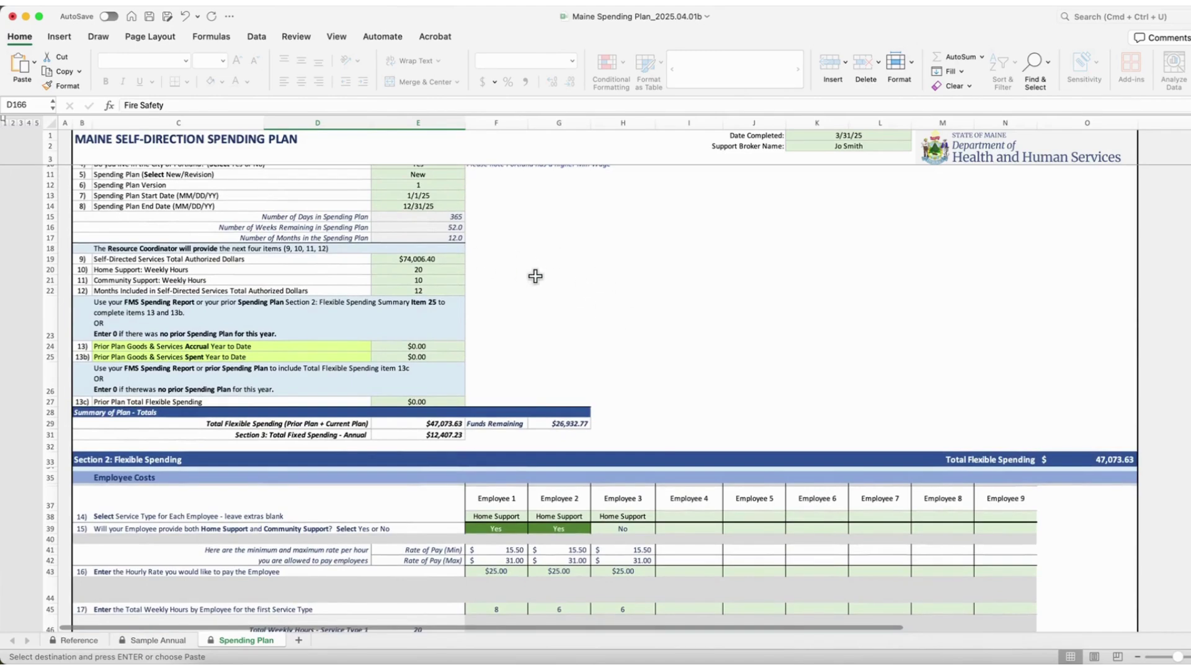
Step: Try 80 weekly hours for Employee 1 in item 17 to test the error checks, and set it back to 8
scroll(590, 355, down, 3)
click(511, 546)
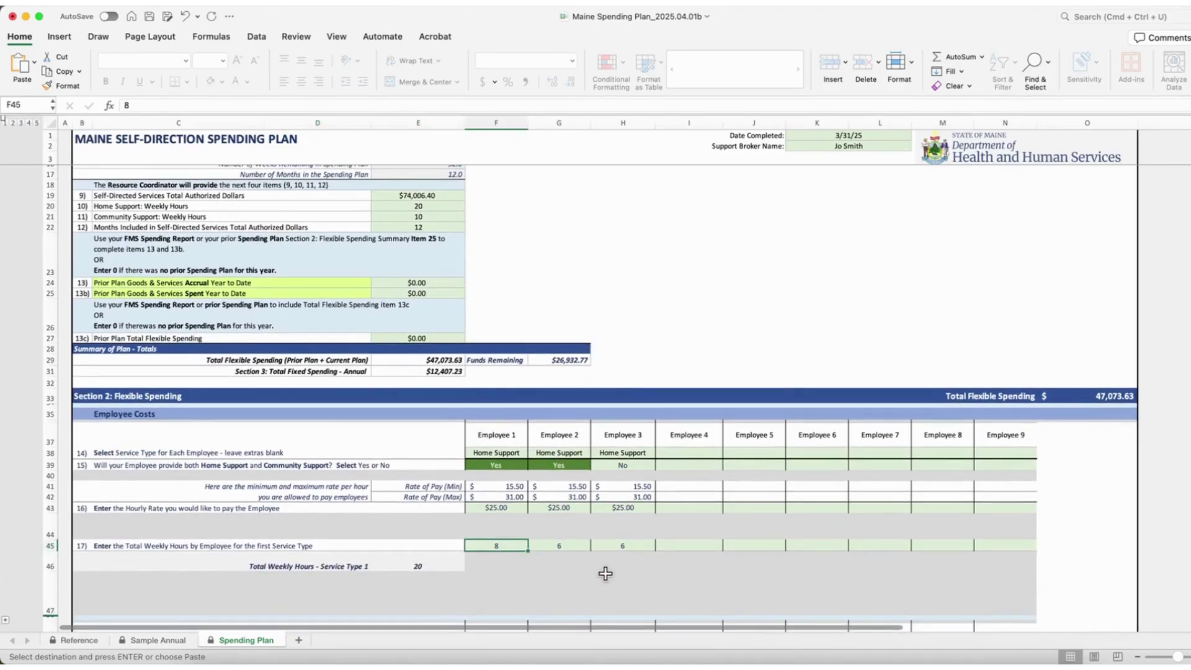
text(80)
key(Return)
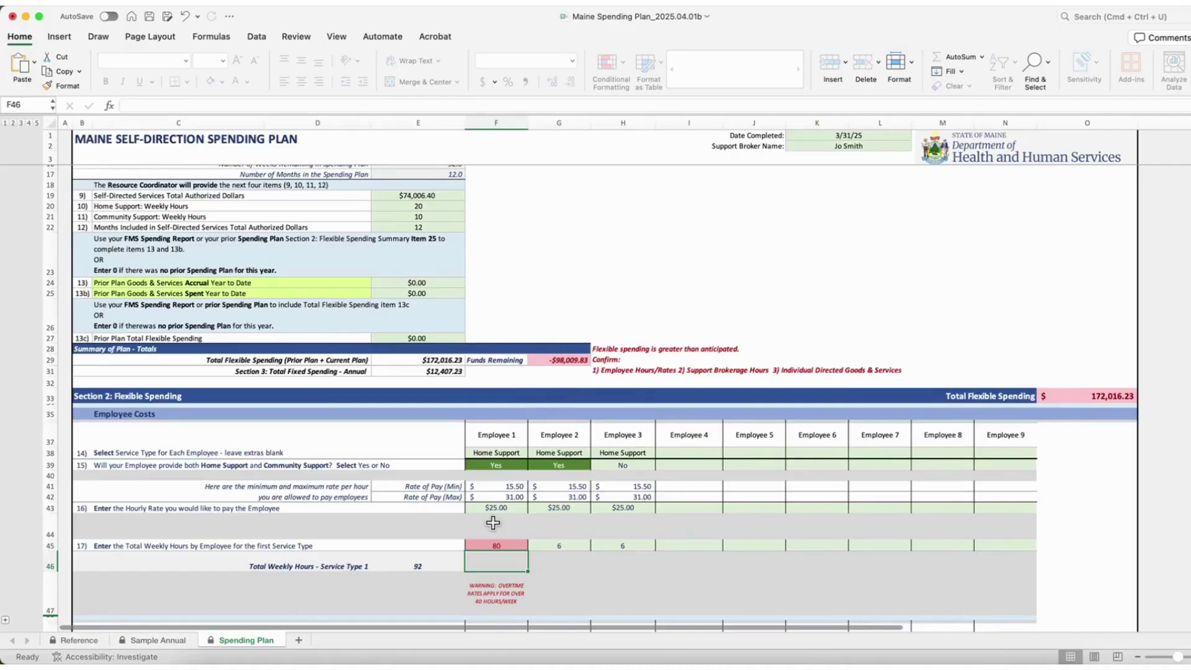
click(497, 547)
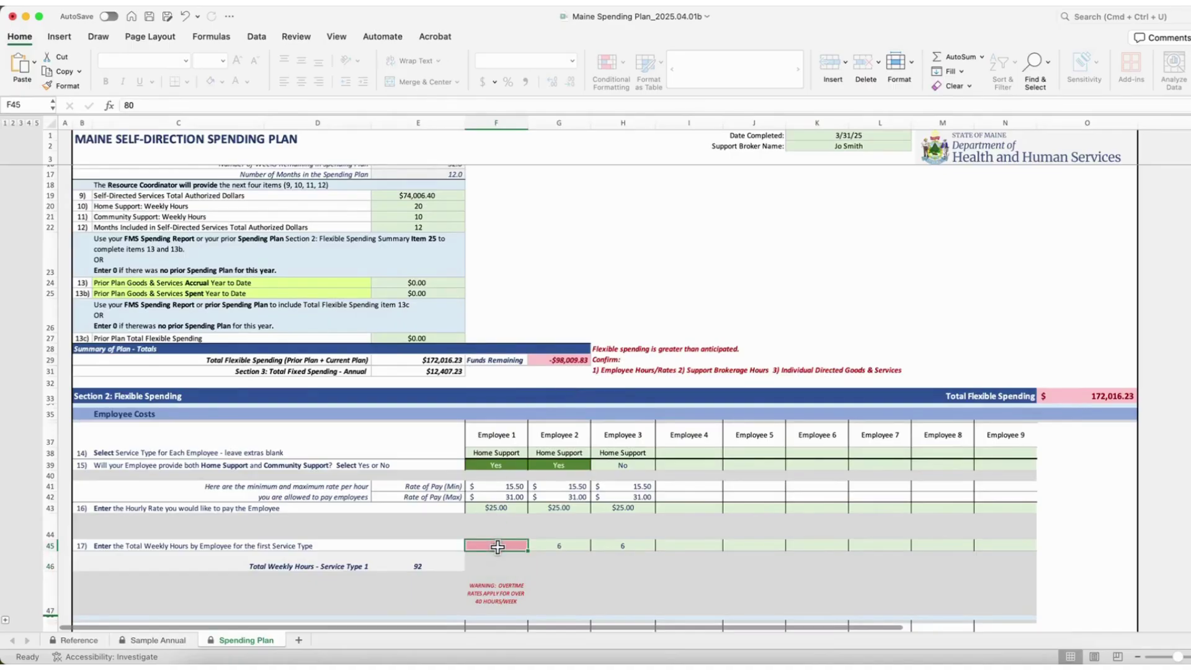
text(8)
key(Return)
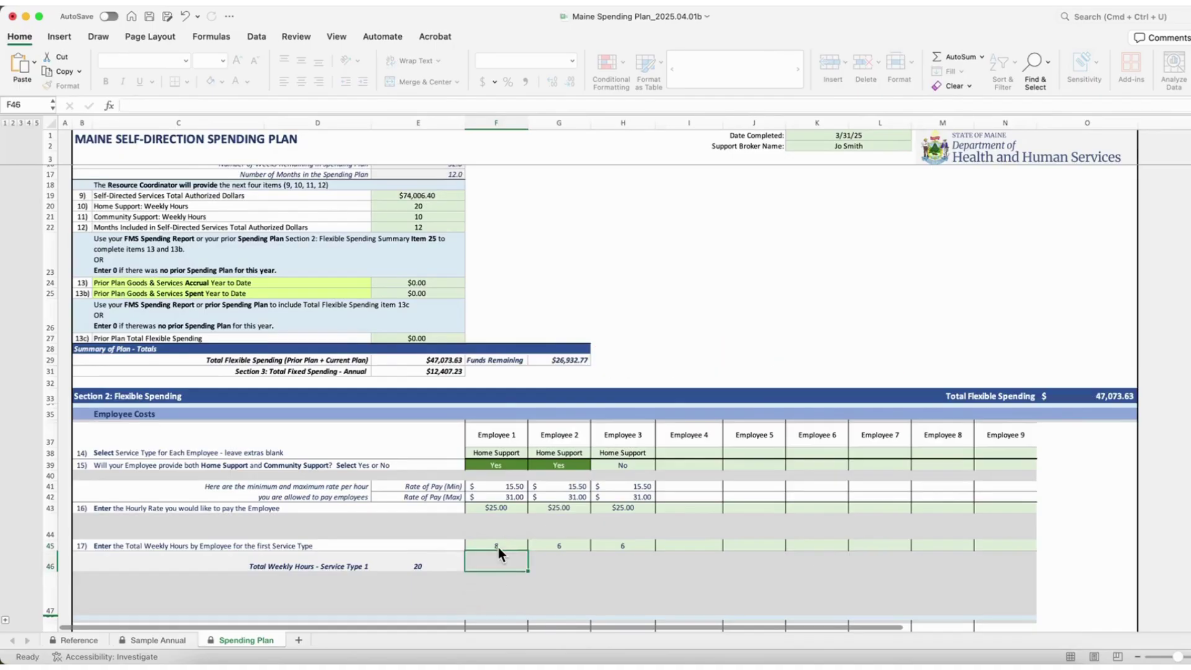
scroll(572, 528, up, 2)
scroll(571, 528, up, 3)
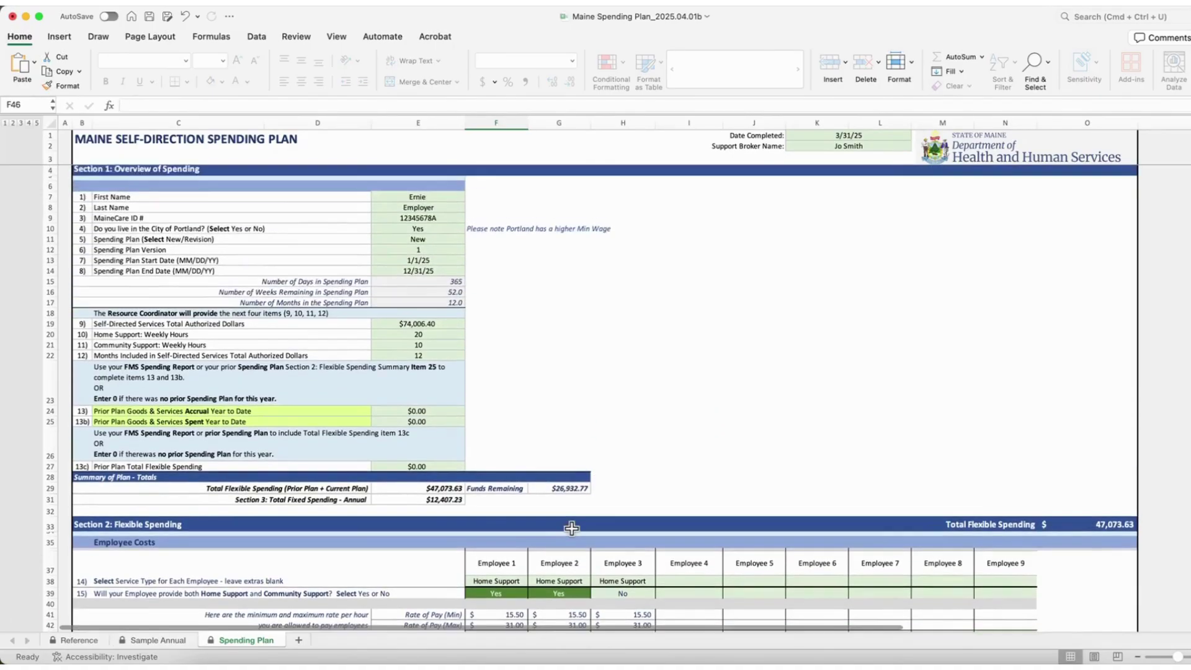
click(886, 137)
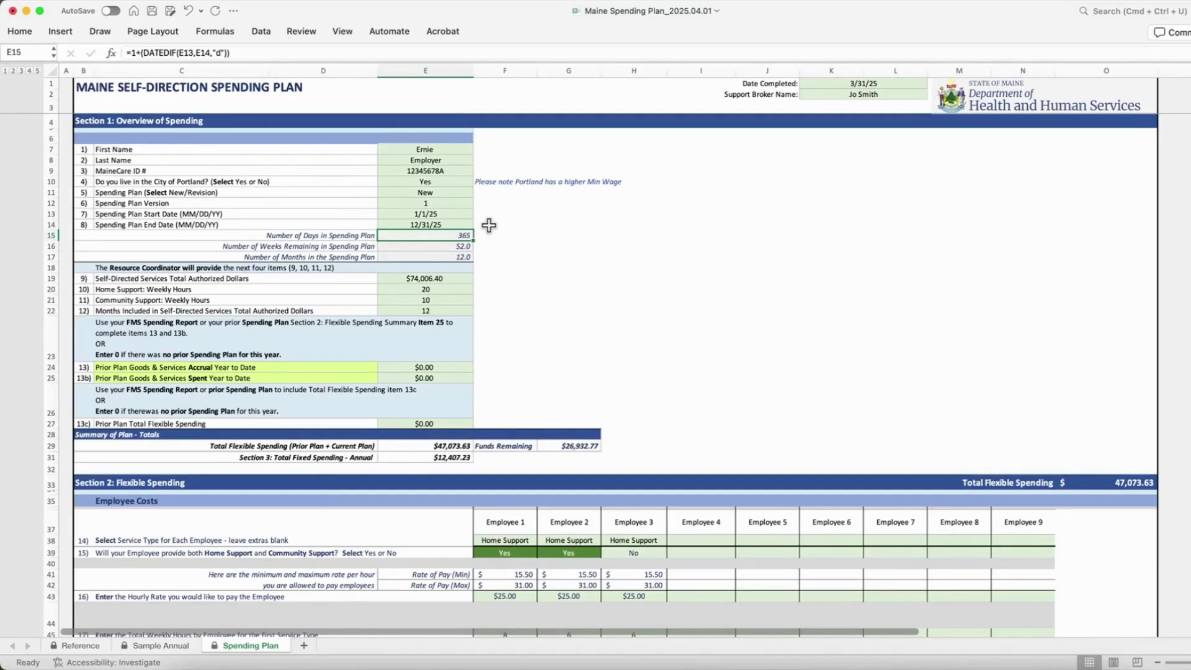
Step: Create a copy of the Spending Plan sheet at the end of the workbook, keeping its default name
scroll(323, 539, down, 1)
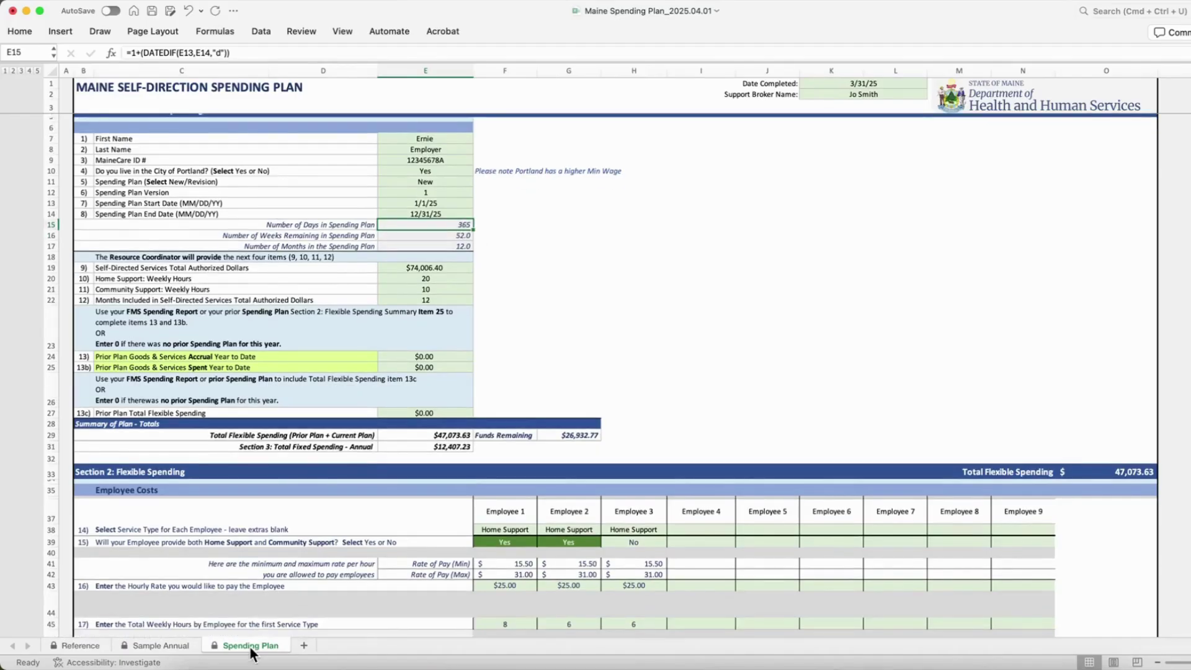
right_click(249, 646)
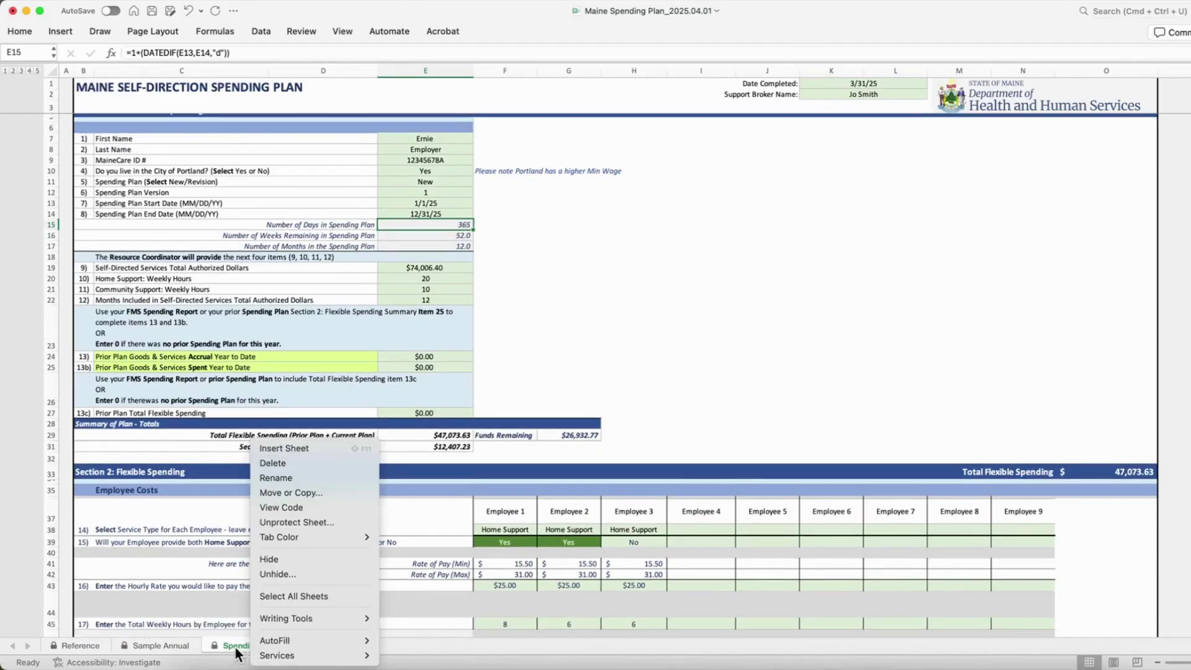
click(226, 654)
right_click(227, 655)
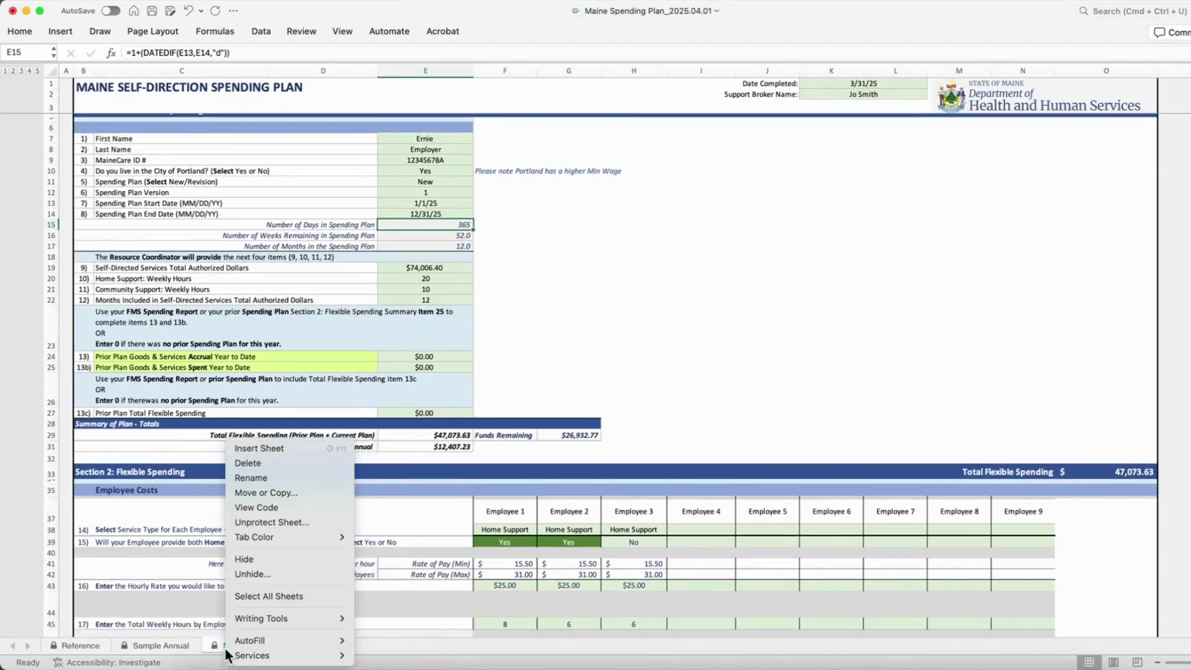
click(291, 493)
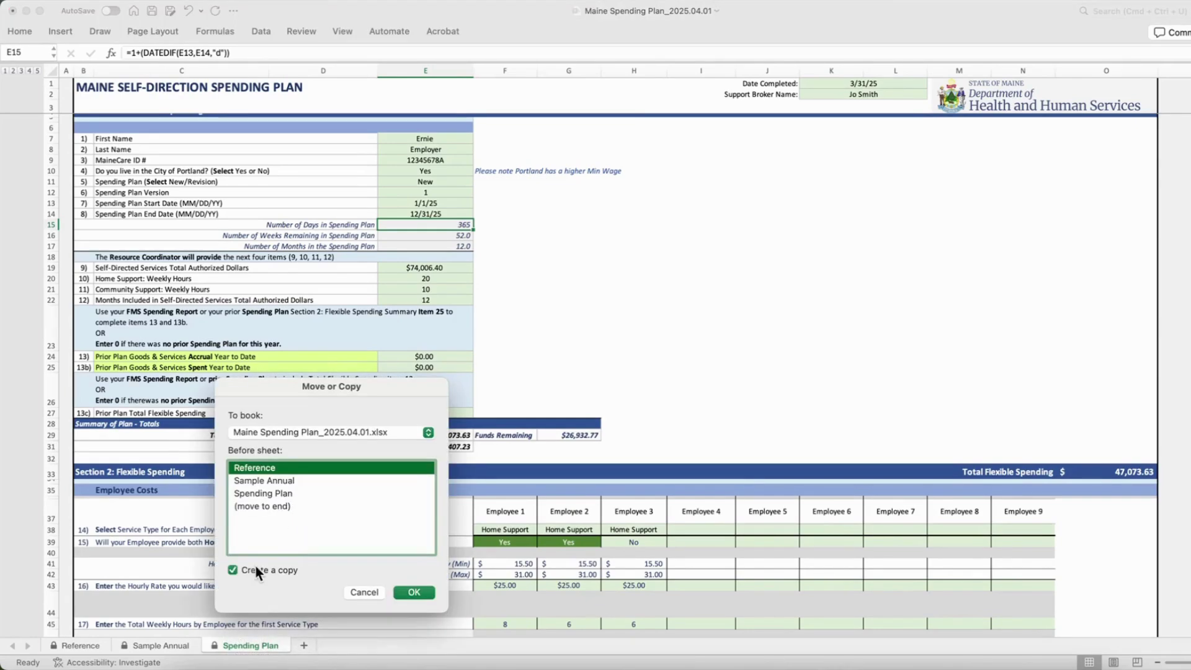
click(283, 507)
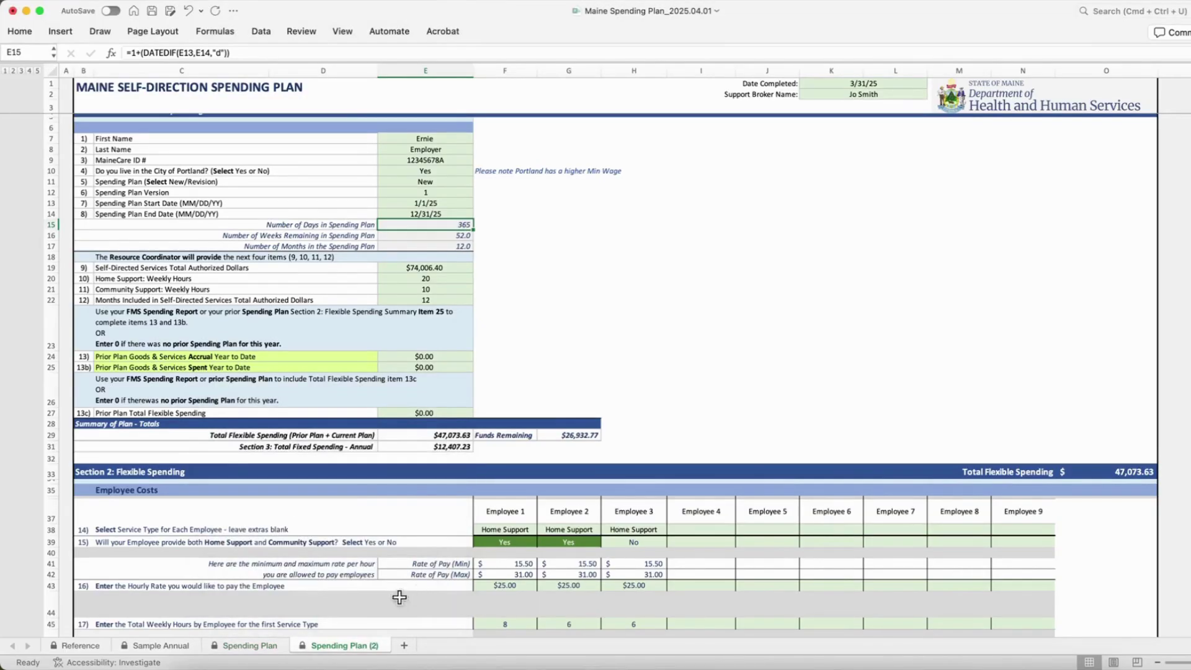
double_click(335, 646)
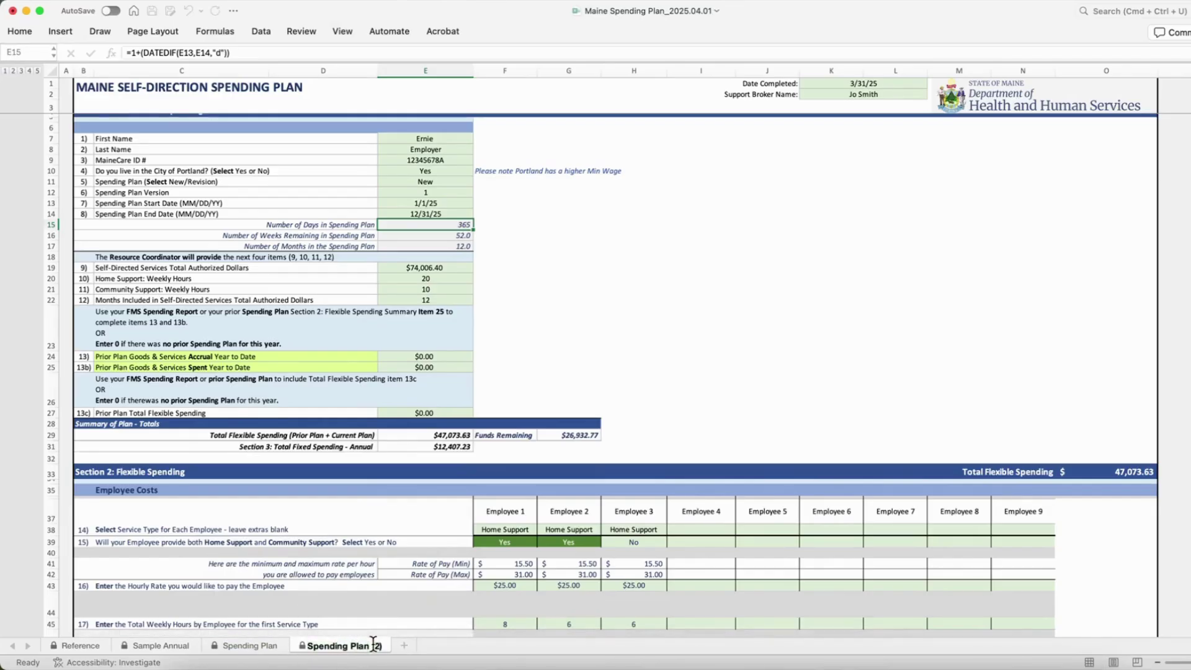
click(569, 289)
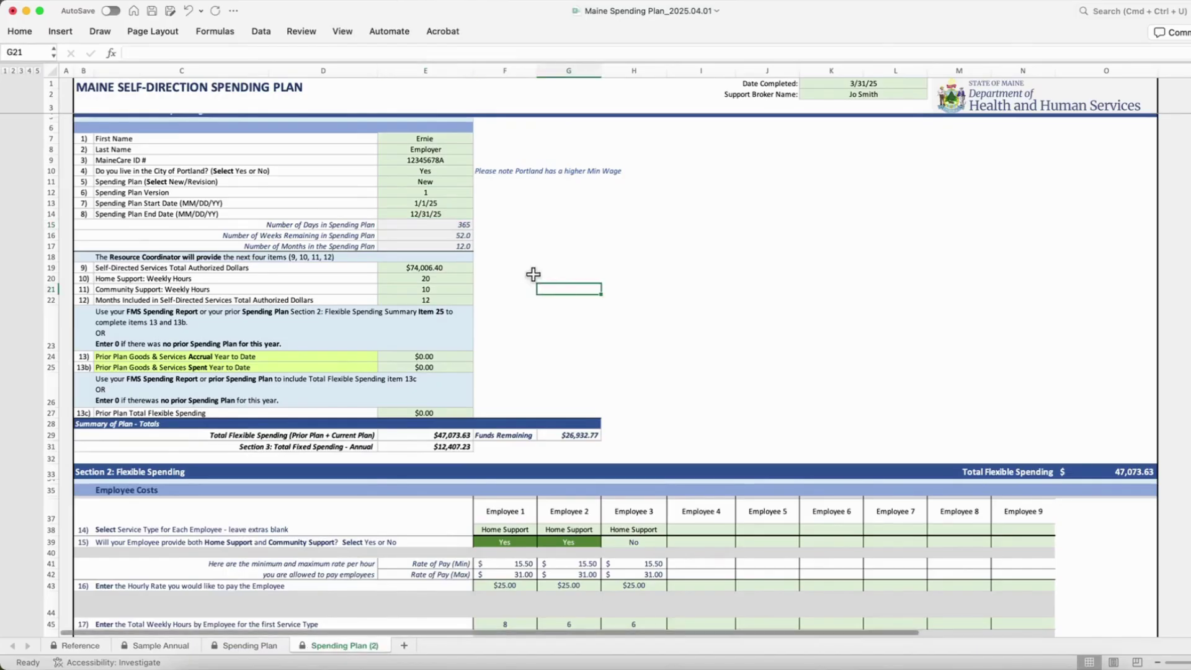
Step: Set the copied plan's start date to 7/1/25 and review its prior-plan items 13 to 13c
click(446, 204)
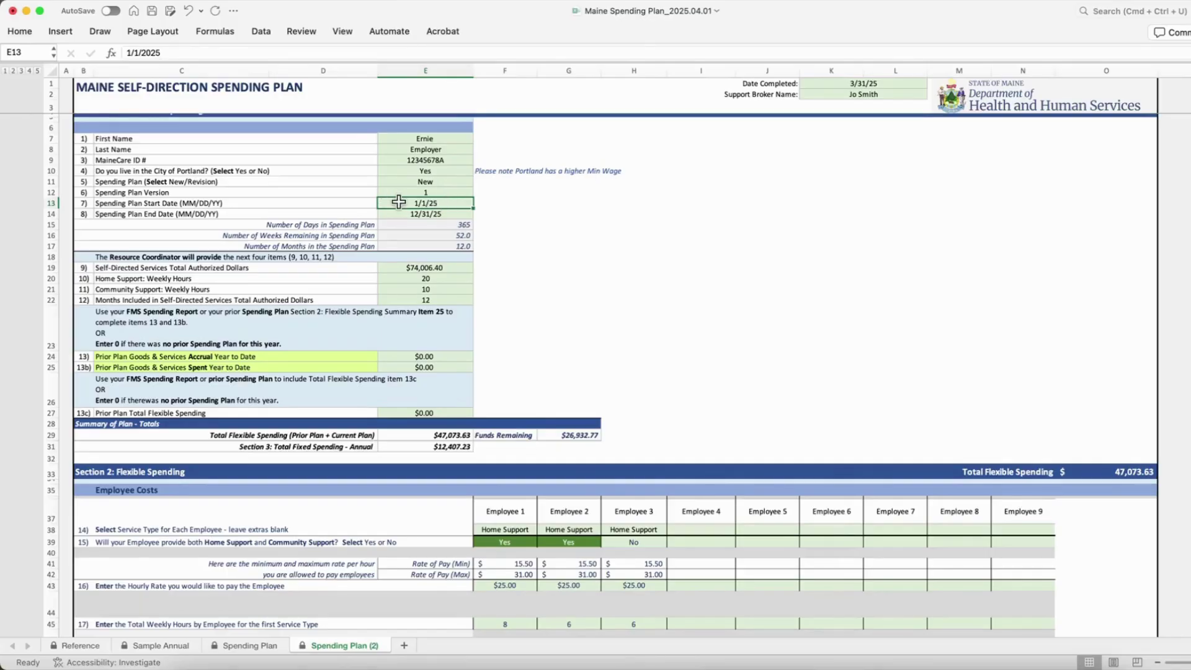
text(7/1/25)
key(Return)
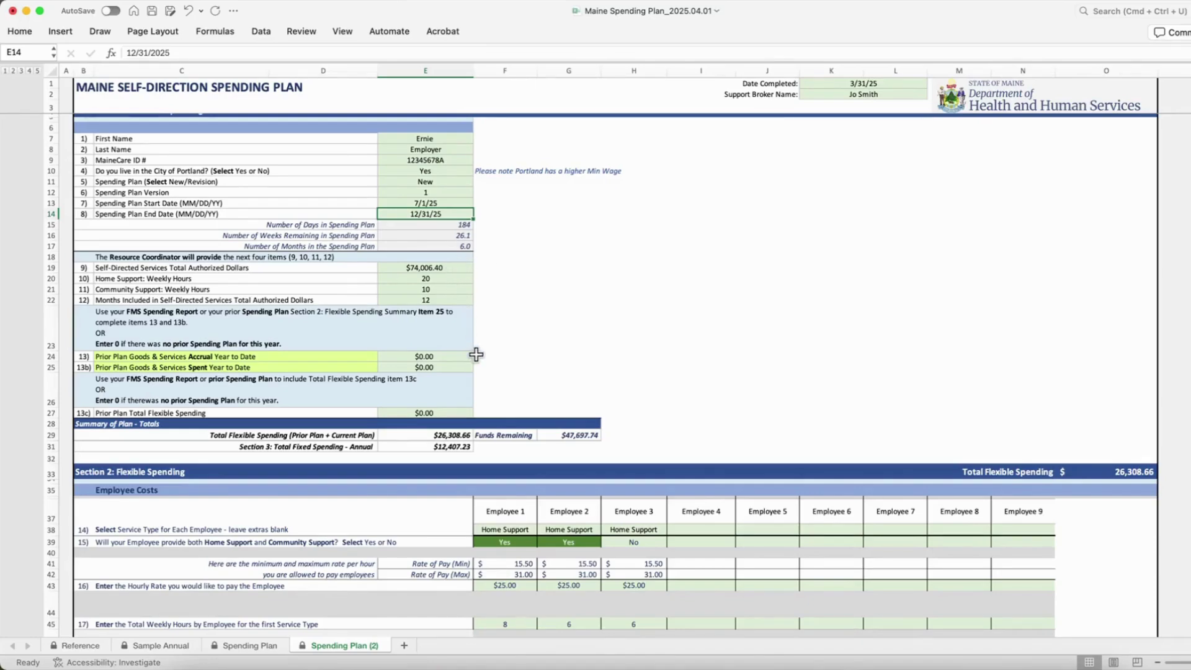
scroll(476, 354, down, 2)
scroll(486, 316, down, 2)
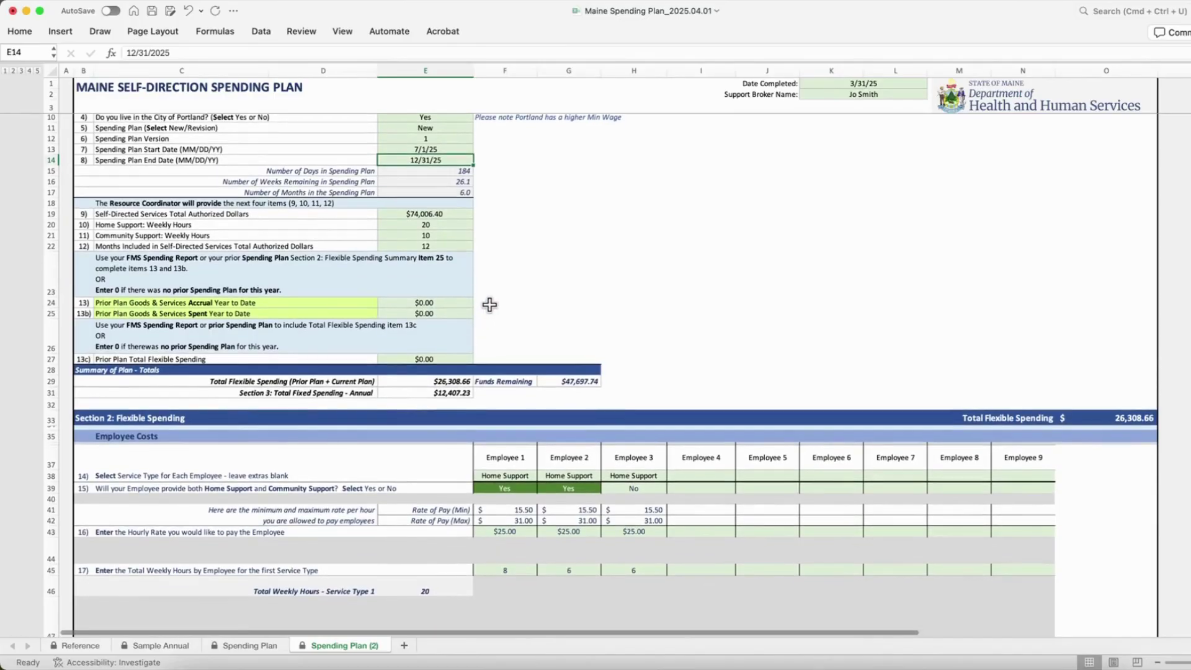
scroll(490, 304, down, 1)
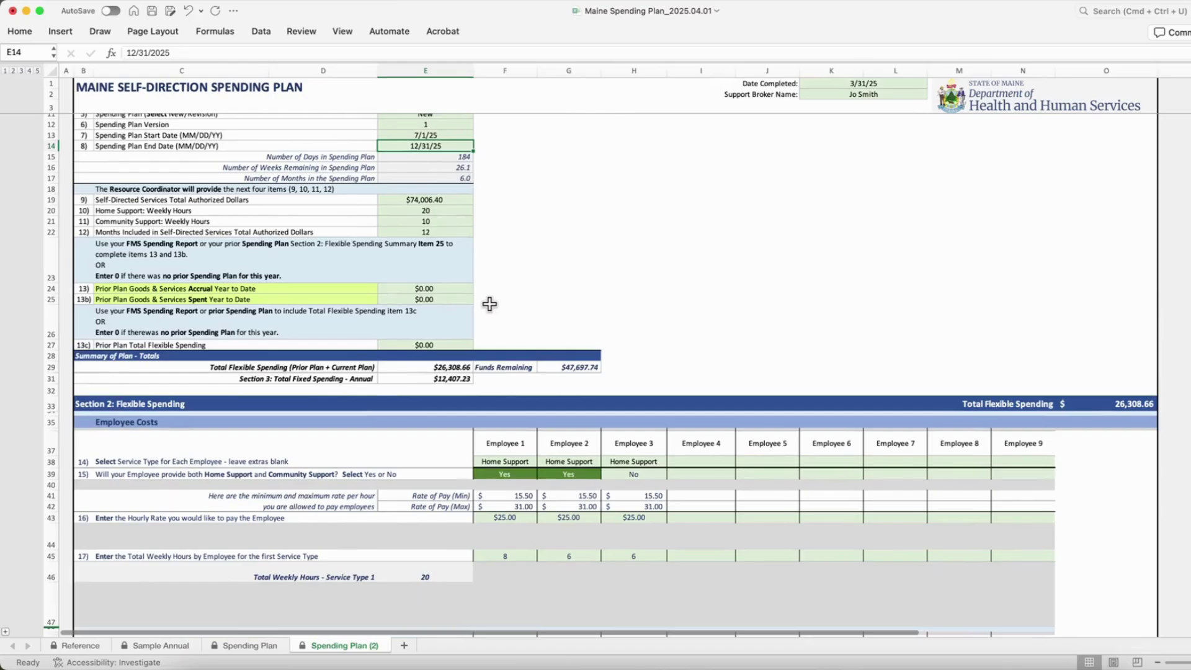
scroll(490, 280, down, 2)
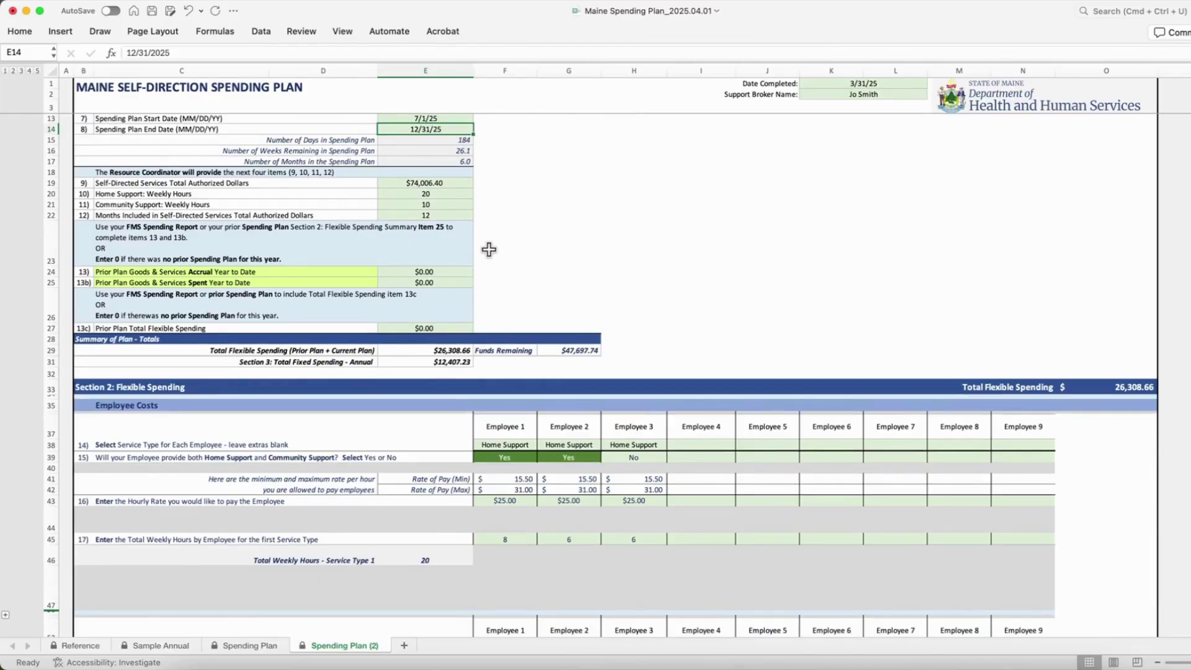
scroll(489, 250, down, 2)
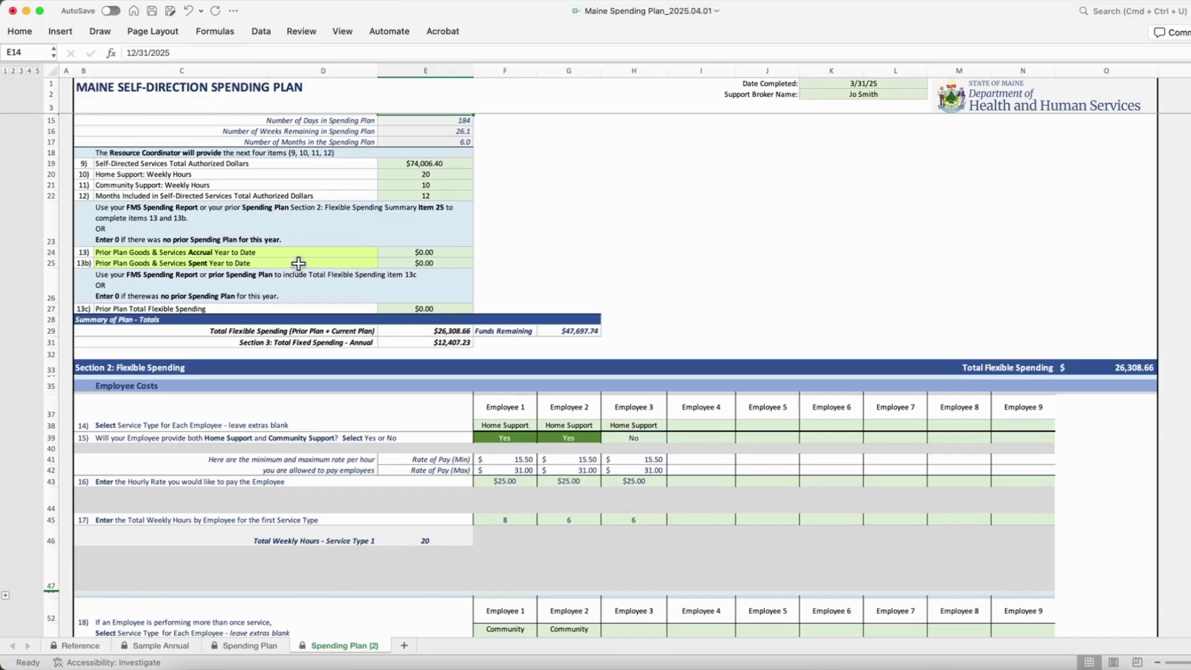
Step: Set the spending plan end date on the original Spending Plan sheet to 6/30/25
click(250, 645)
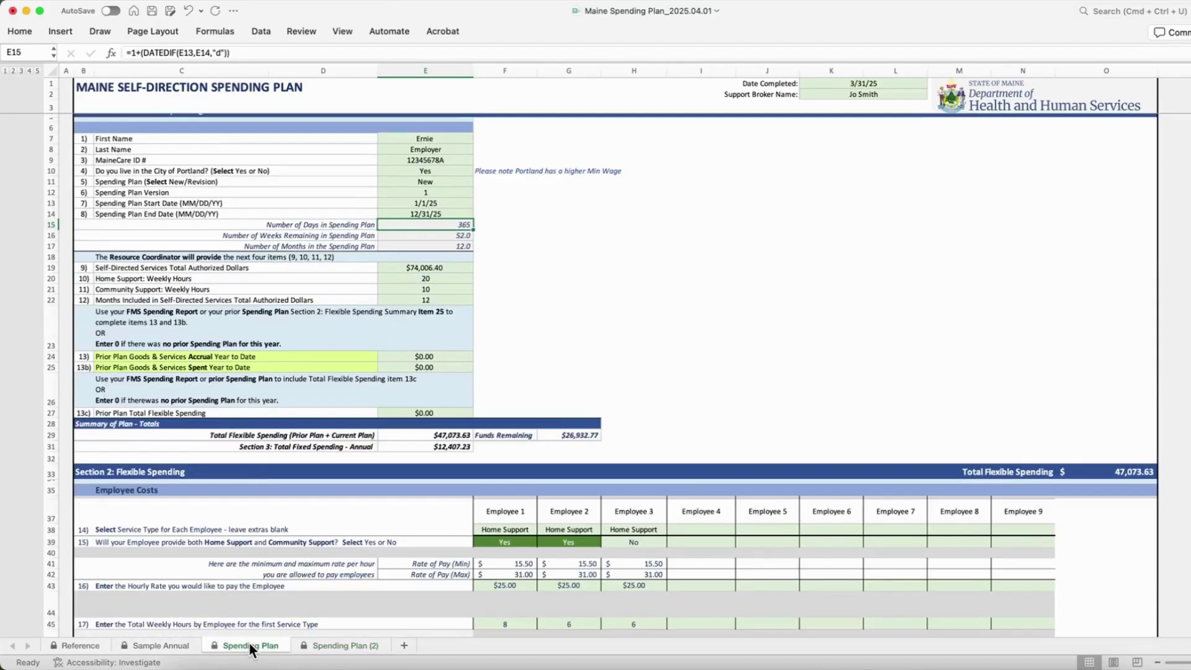
click(442, 212)
text(6/30)
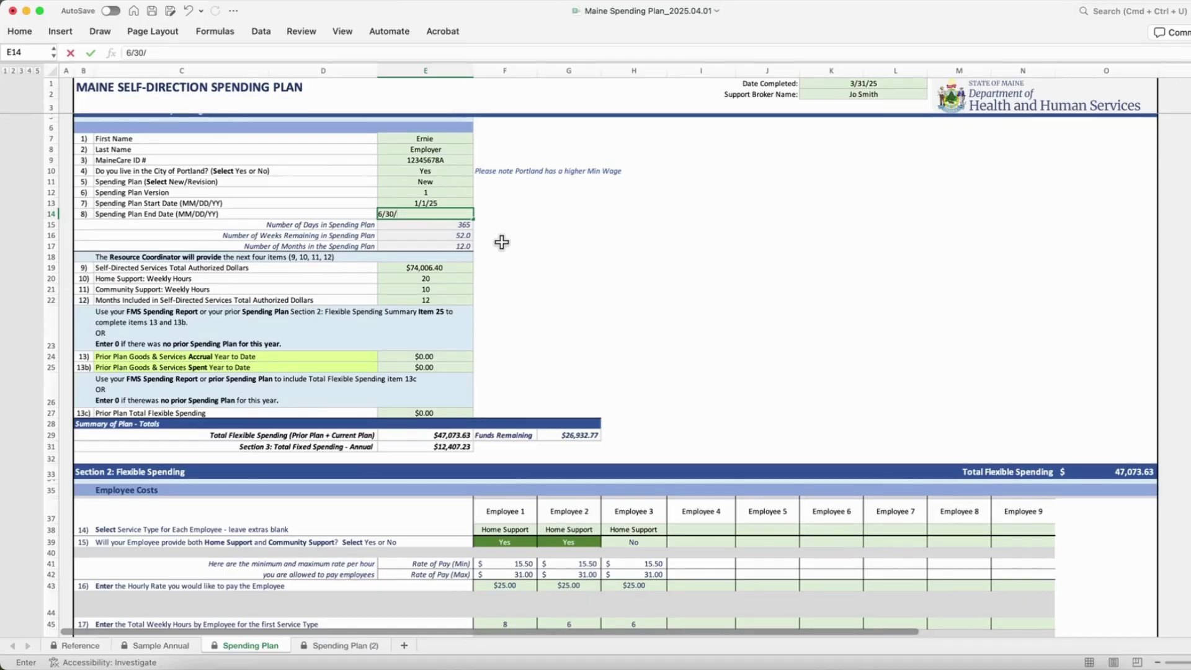
key(Return)
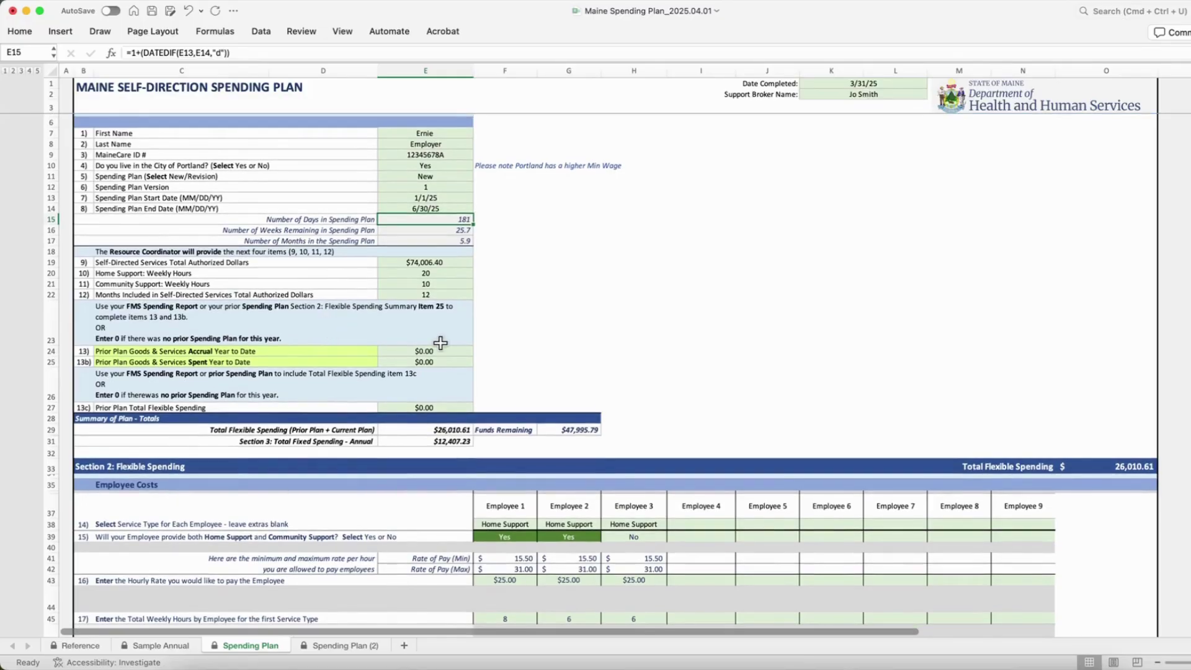
Step: Copy the Goods & Services Accrual and Spent Year to Date amounts beside item 25 on the original Spending Plan sheet
scroll(543, 321, down, 2)
scroll(544, 321, down, 10)
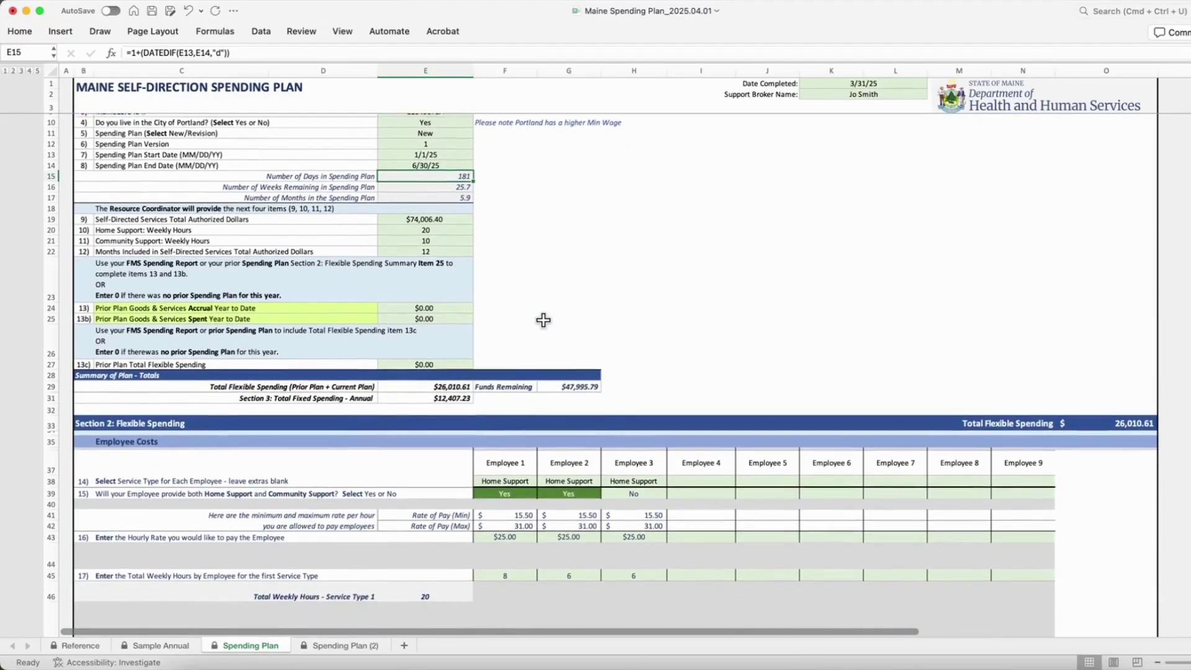
scroll(578, 358, down, 15)
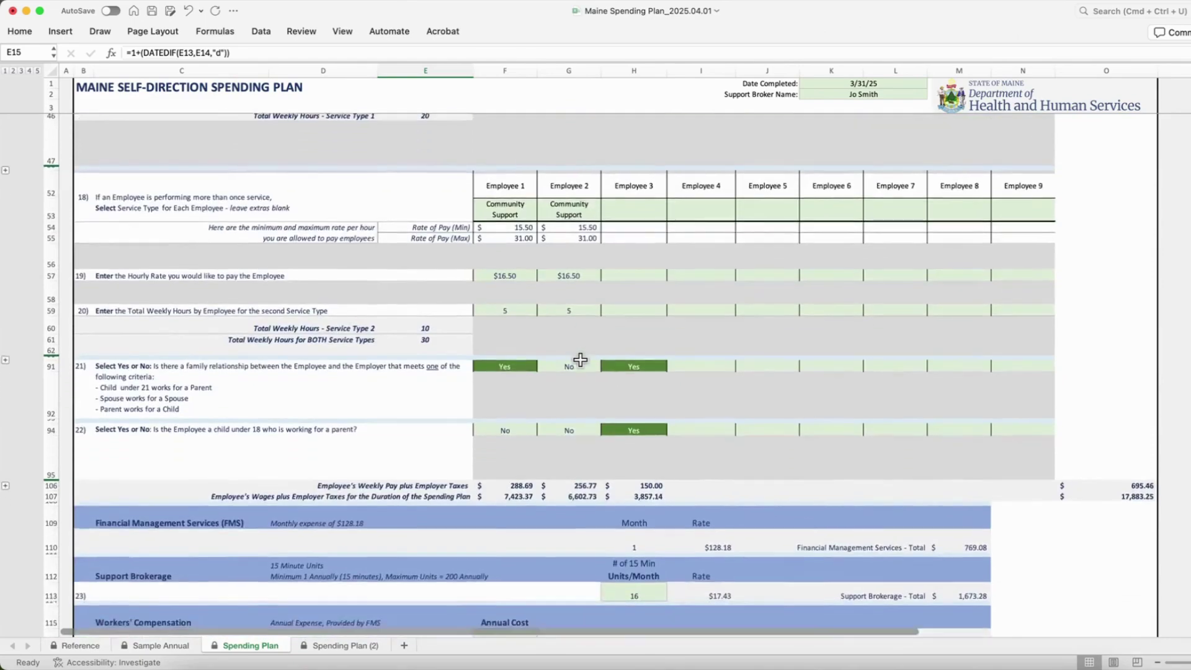
scroll(580, 359, down, 5)
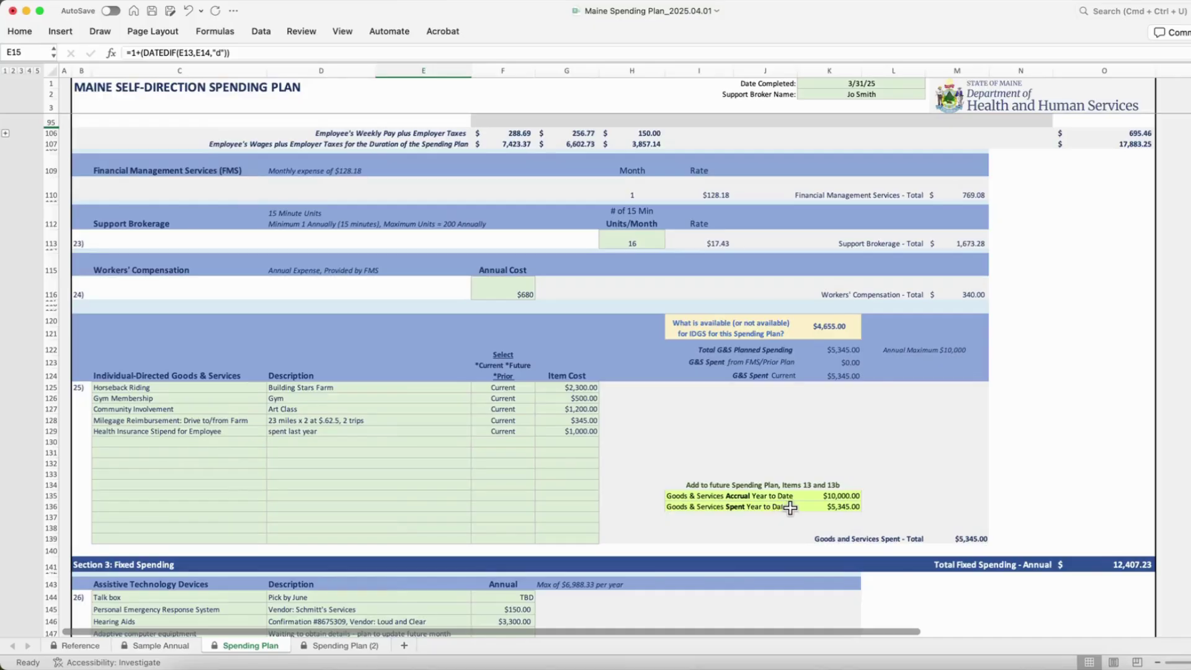
drag(814, 494, 824, 506)
key(super+c)
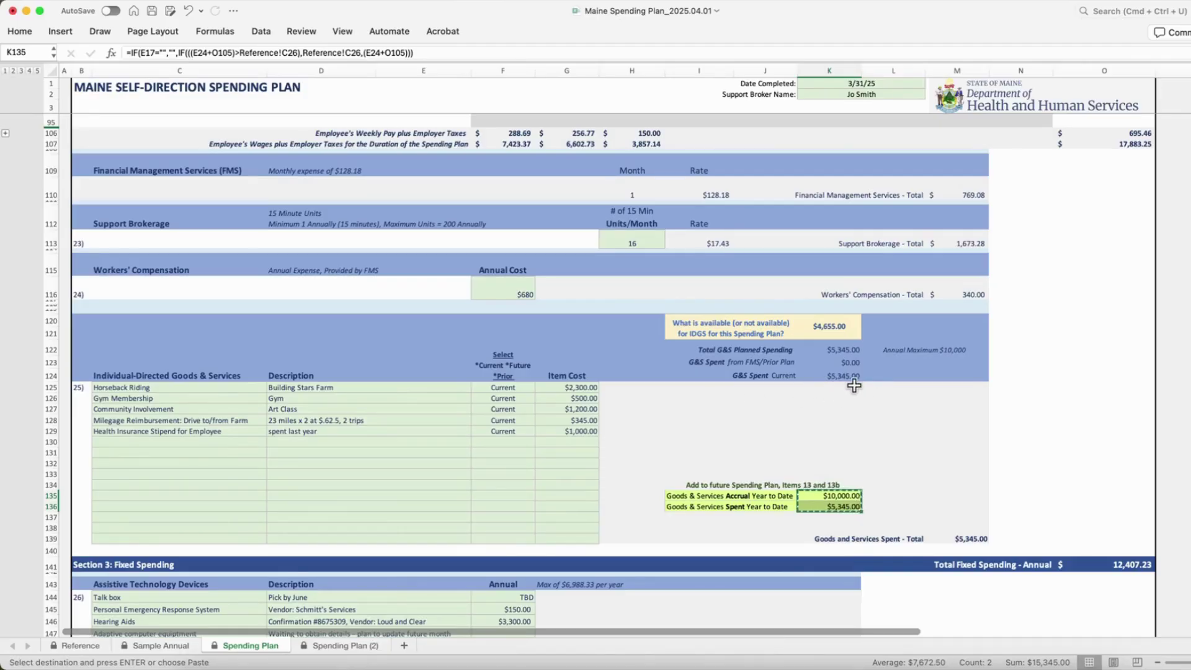
drag(582, 386, 580, 435)
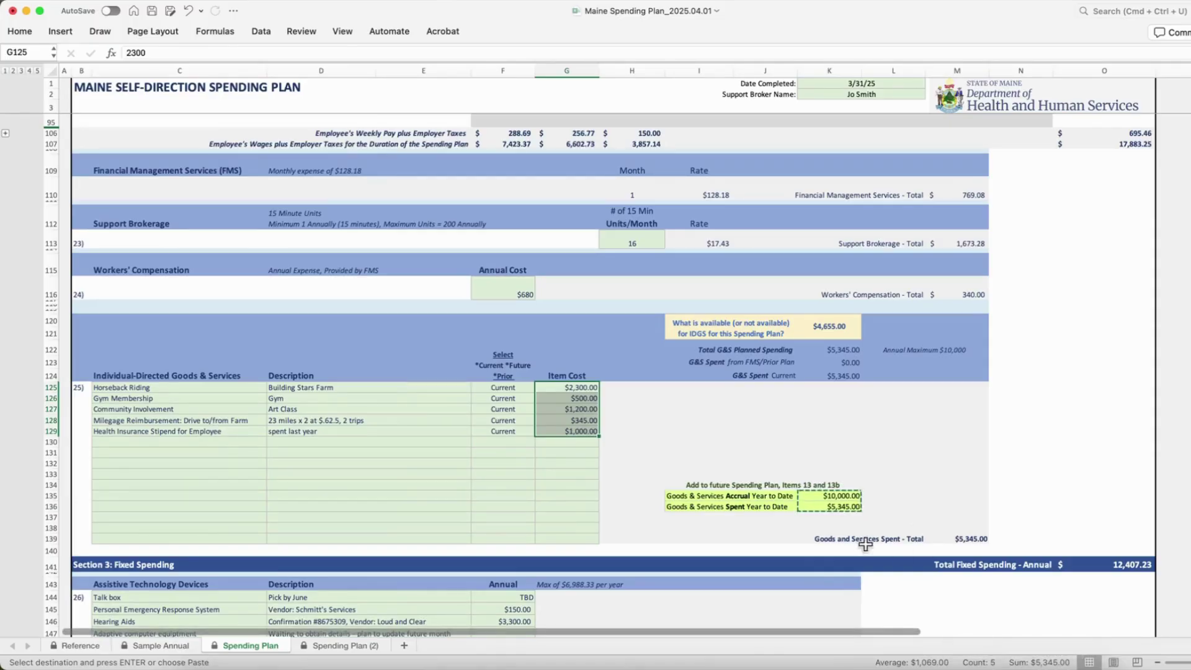
Step: Paste the copied $10,000.00 accrual and $5,345.00 spent amounts as values into items 13 and 13b of Spending Plan (2)
click(352, 645)
click(431, 252)
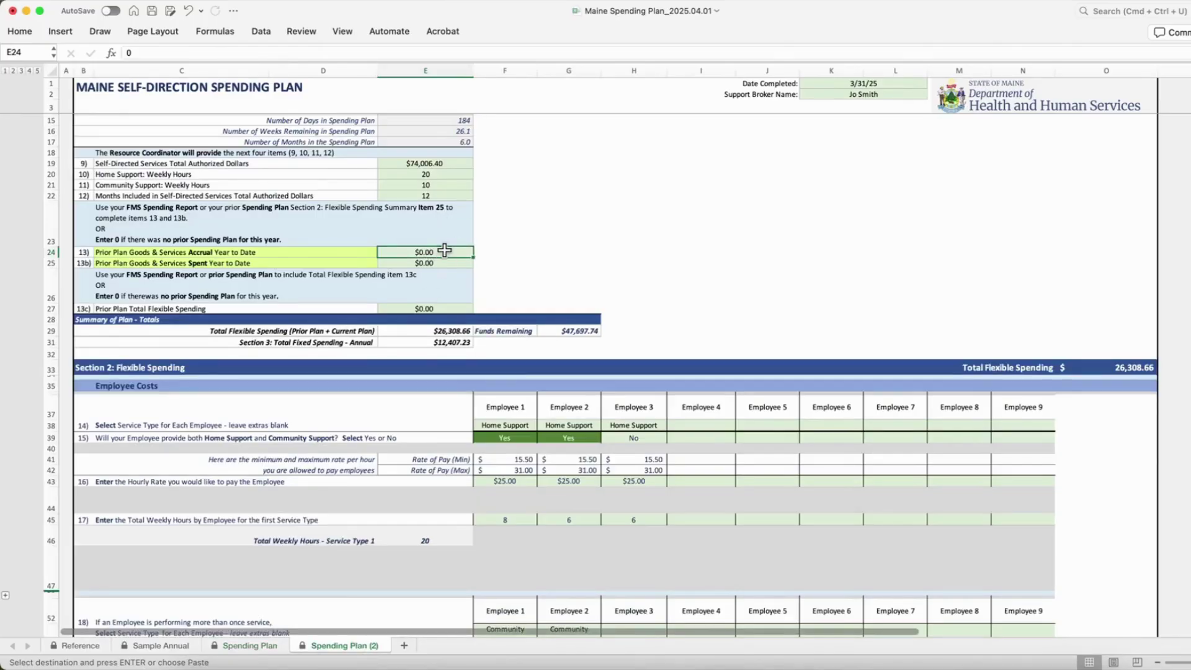
right_click(444, 250)
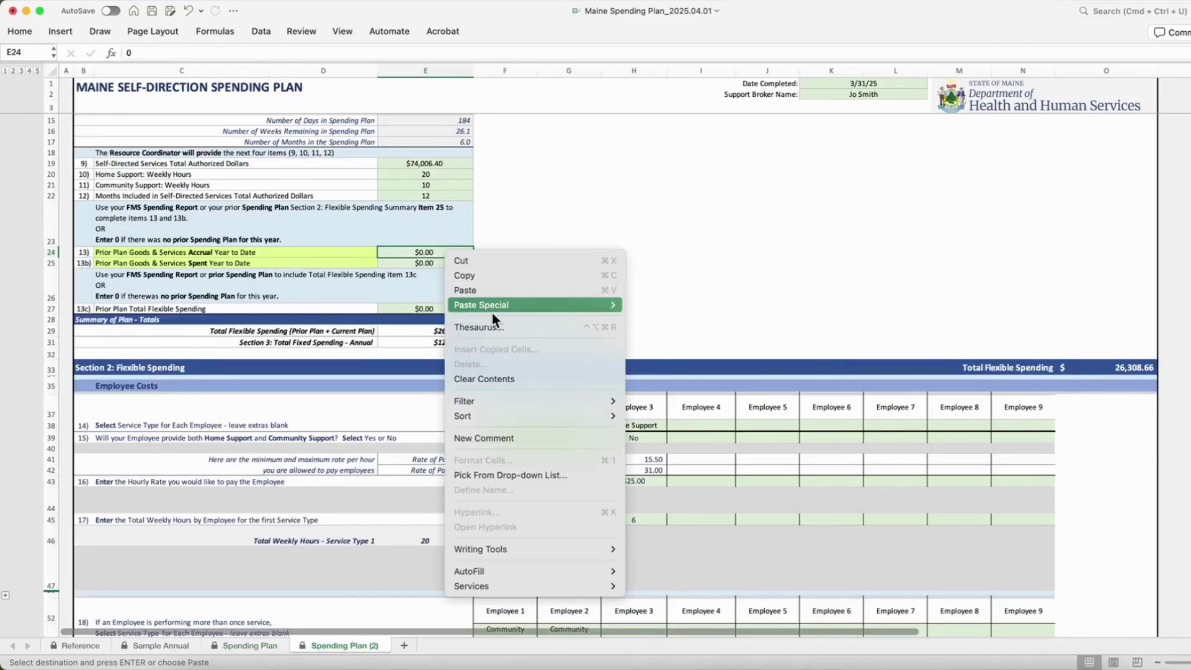
click(431, 254)
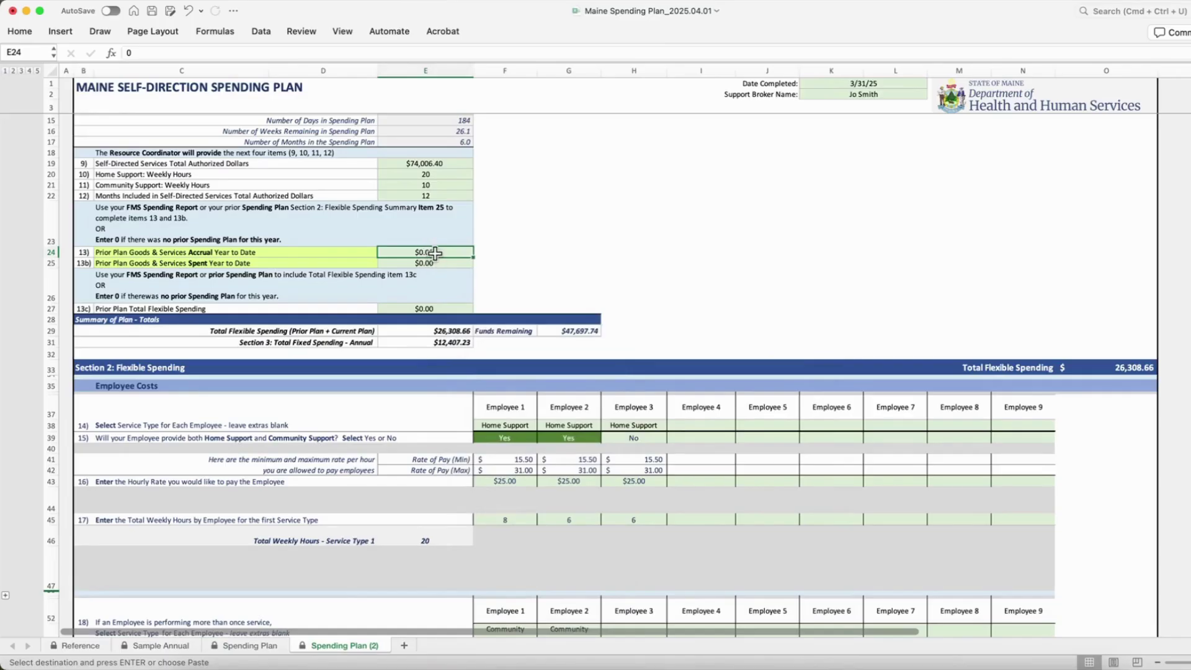
drag(430, 254, 434, 258)
right_click(436, 261)
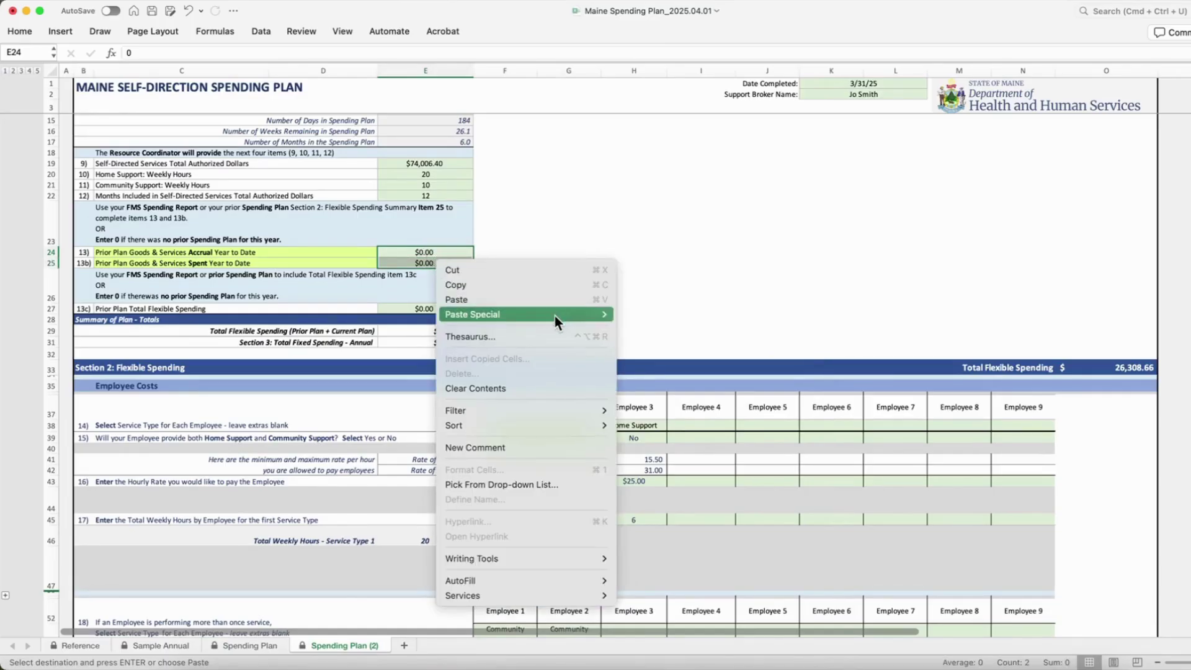
mouse_move(556, 311)
click(646, 427)
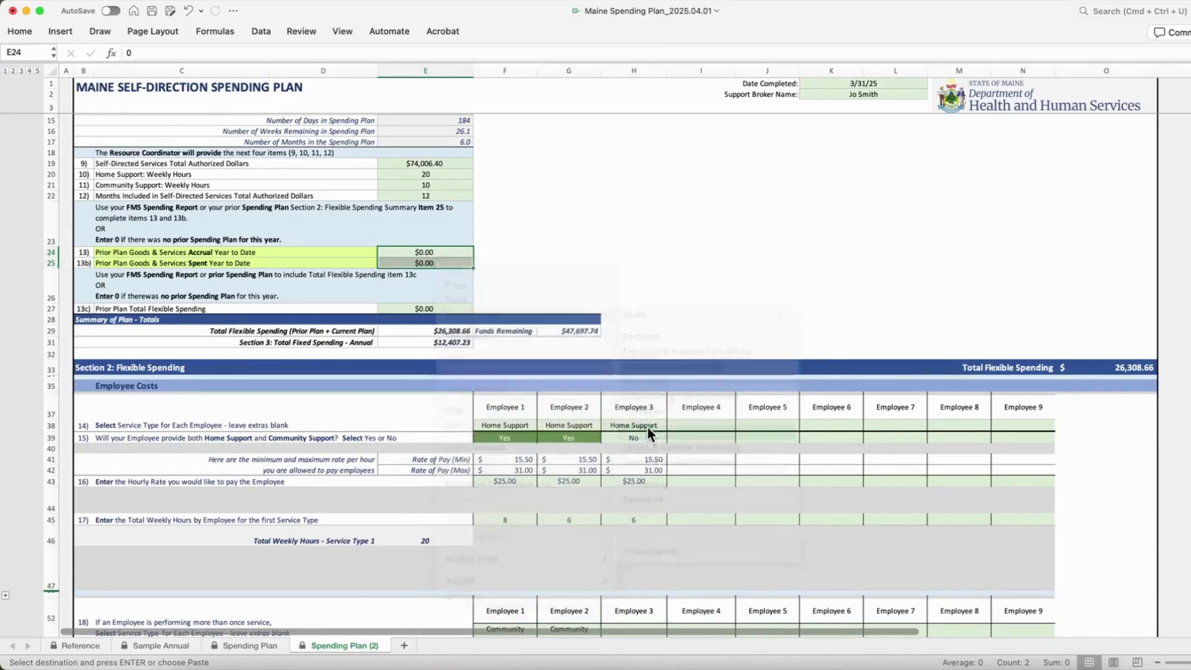
click(456, 252)
click(452, 263)
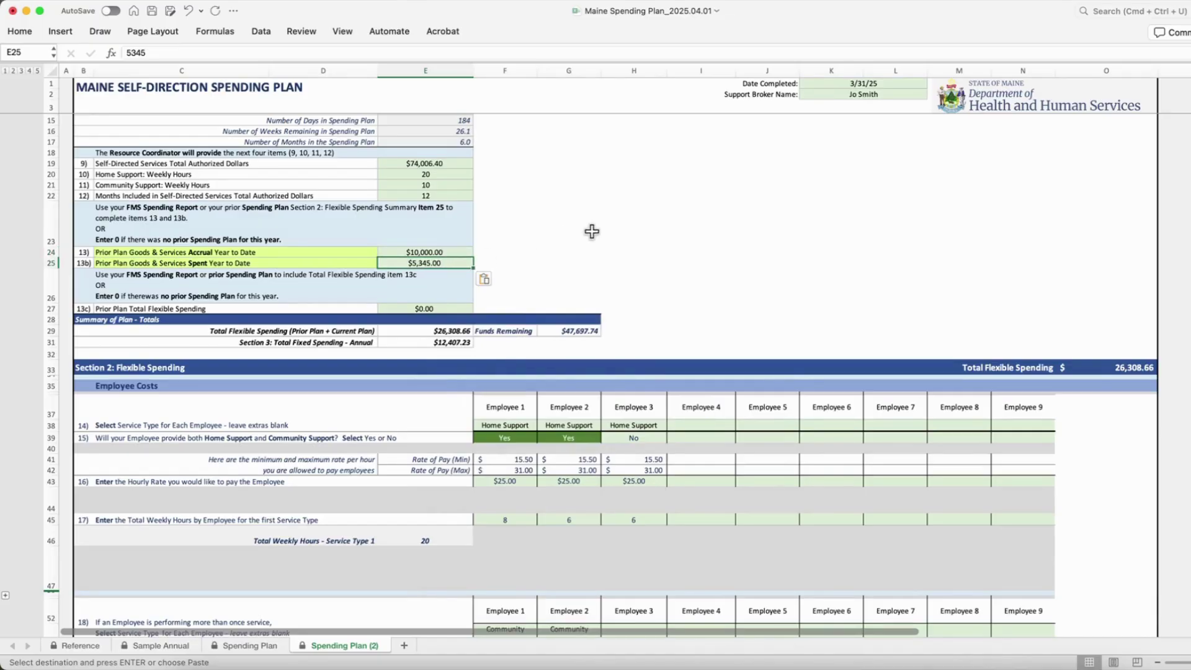
Step: Try 5200 as the Prior Plan Goods & Services Spent amount in item 13b, and undo the entry
scroll(596, 229, down, 2)
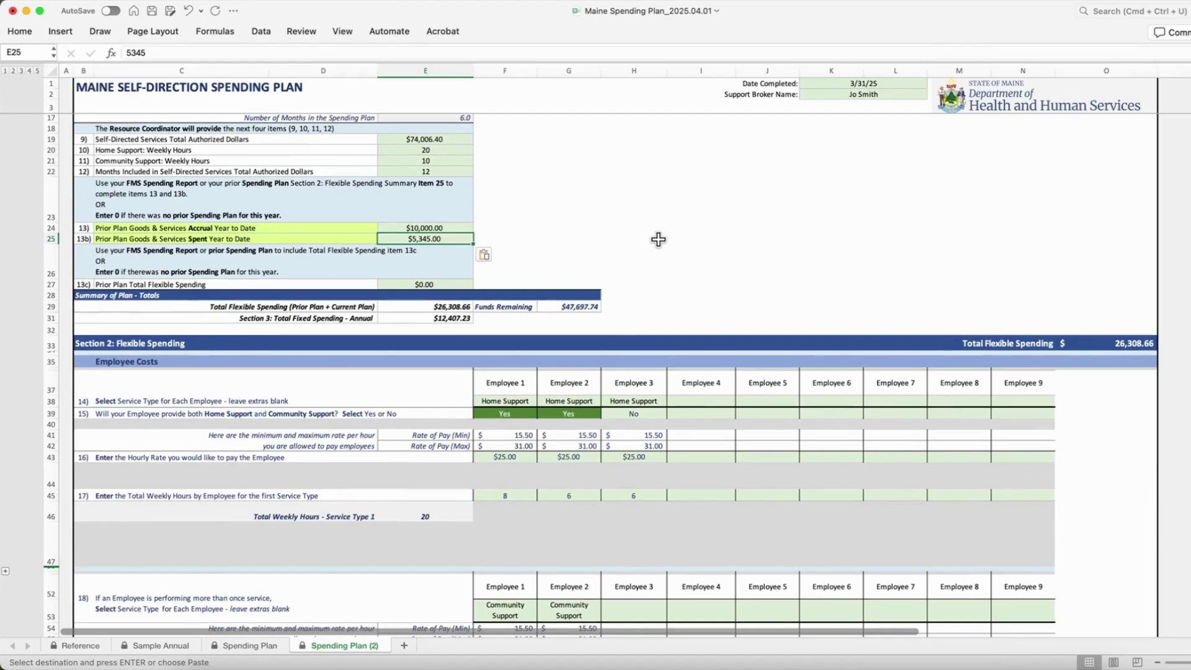
text(5200)
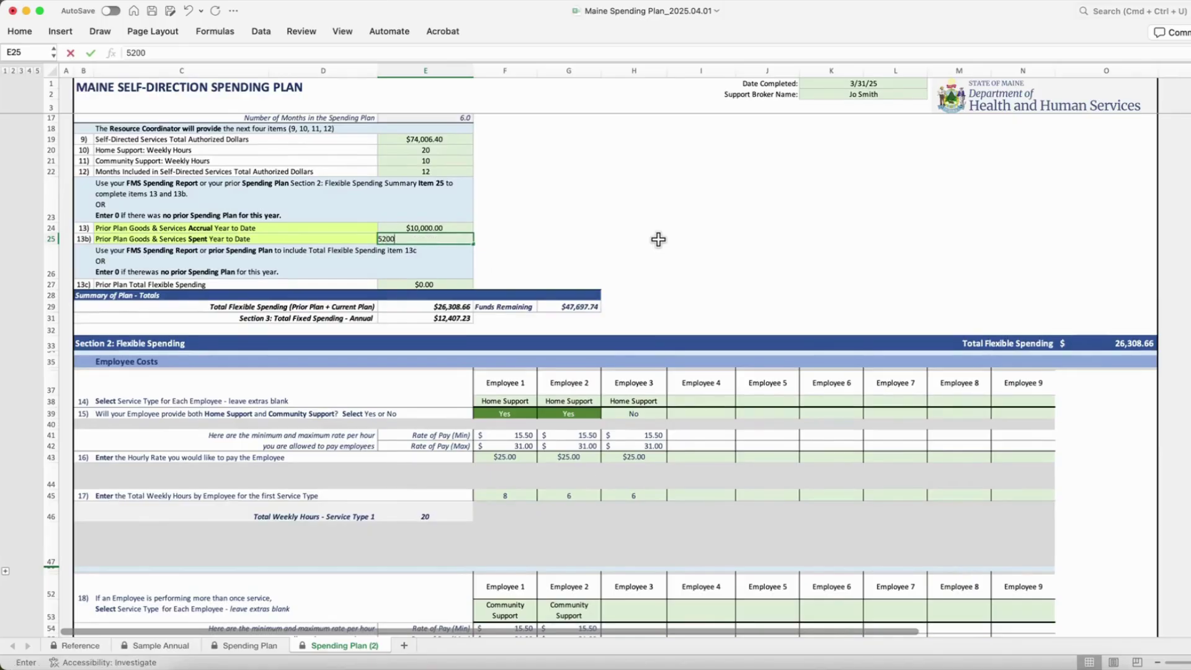
key(Return)
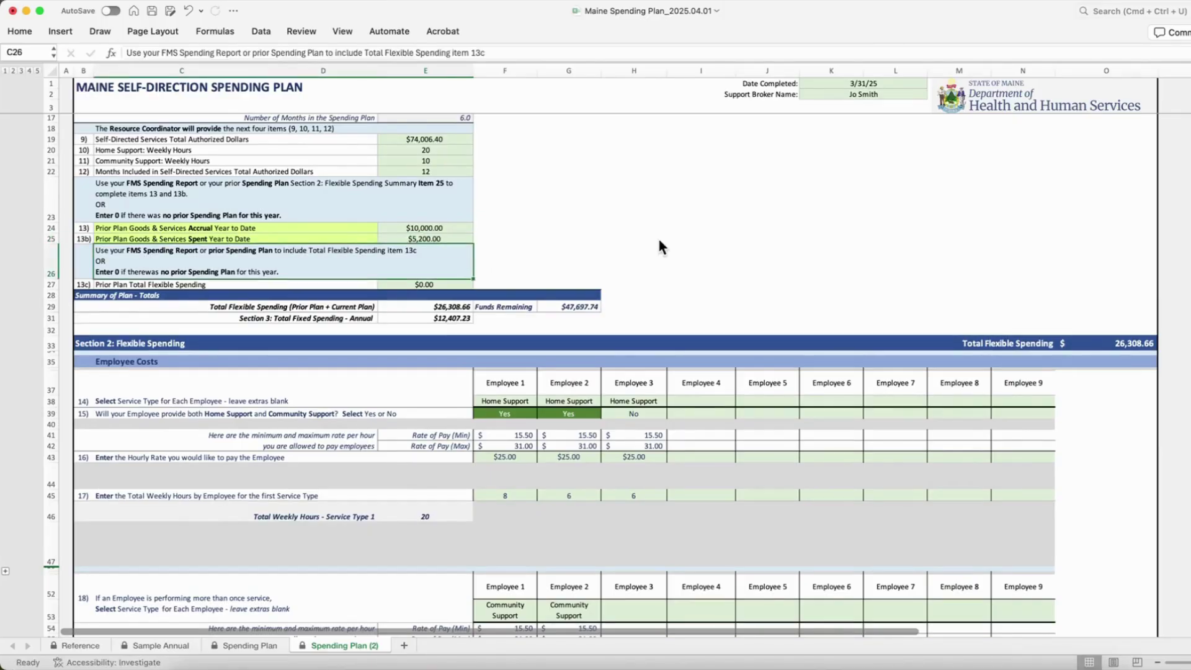
key(super+z)
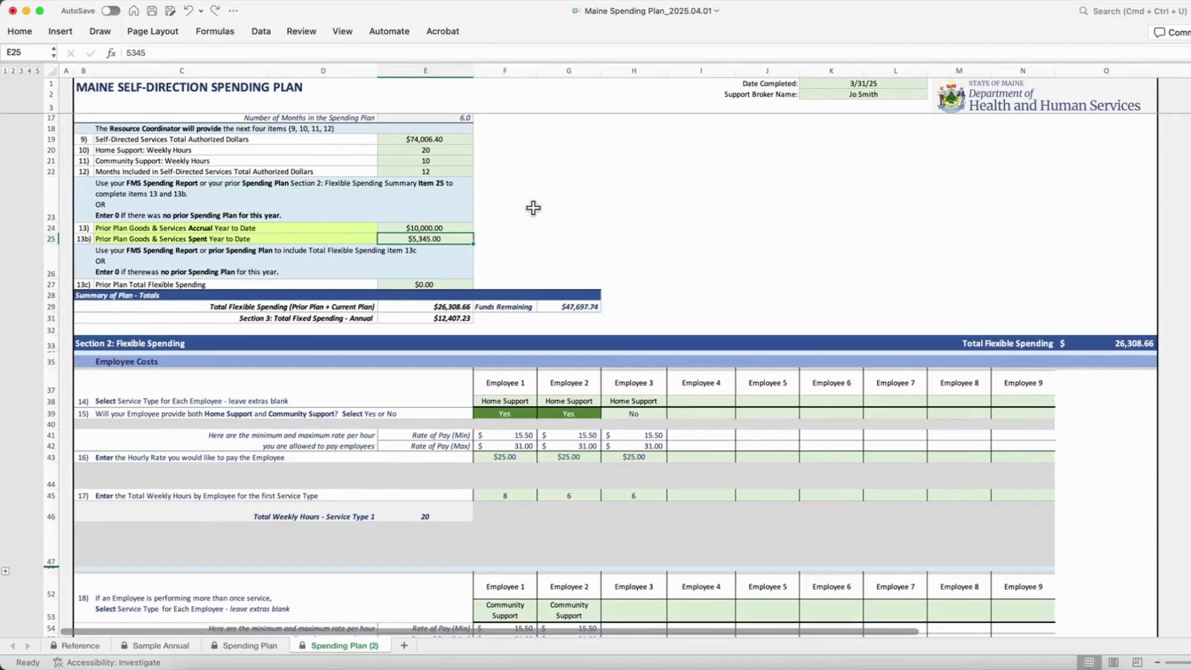
scroll(599, 269, down, 1)
click(600, 270)
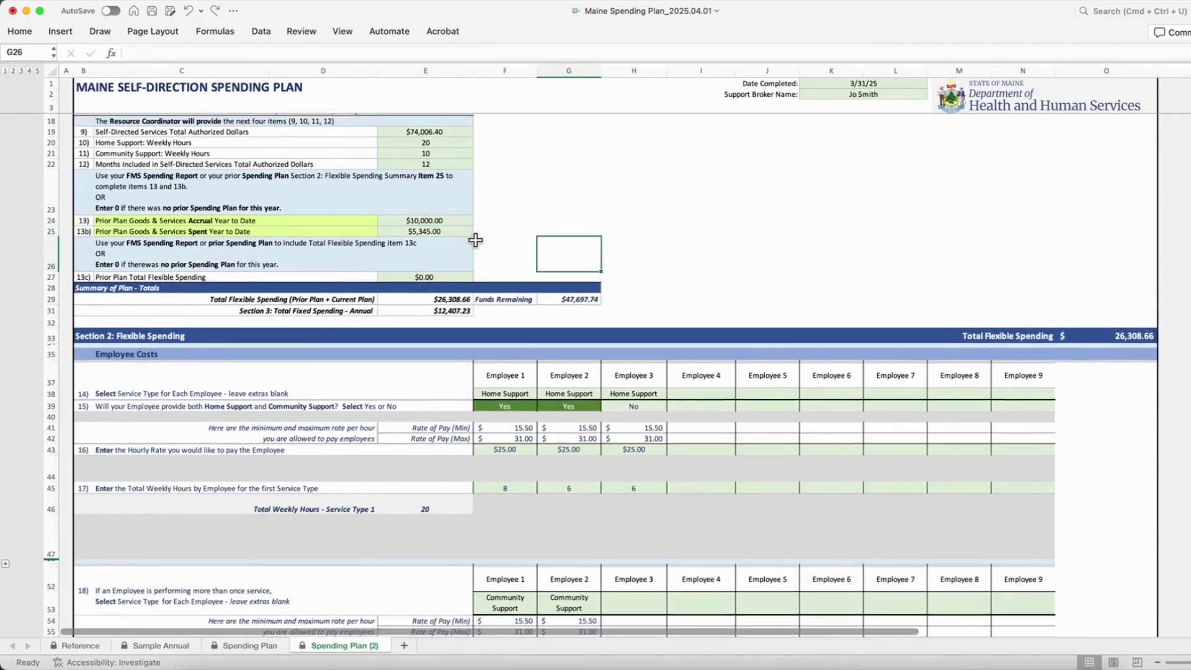
Step: Copy the Total Flexible Spending (Prior Plan + Current Plan) amount from the original Spending Plan sheet's summary for item 13c
click(455, 272)
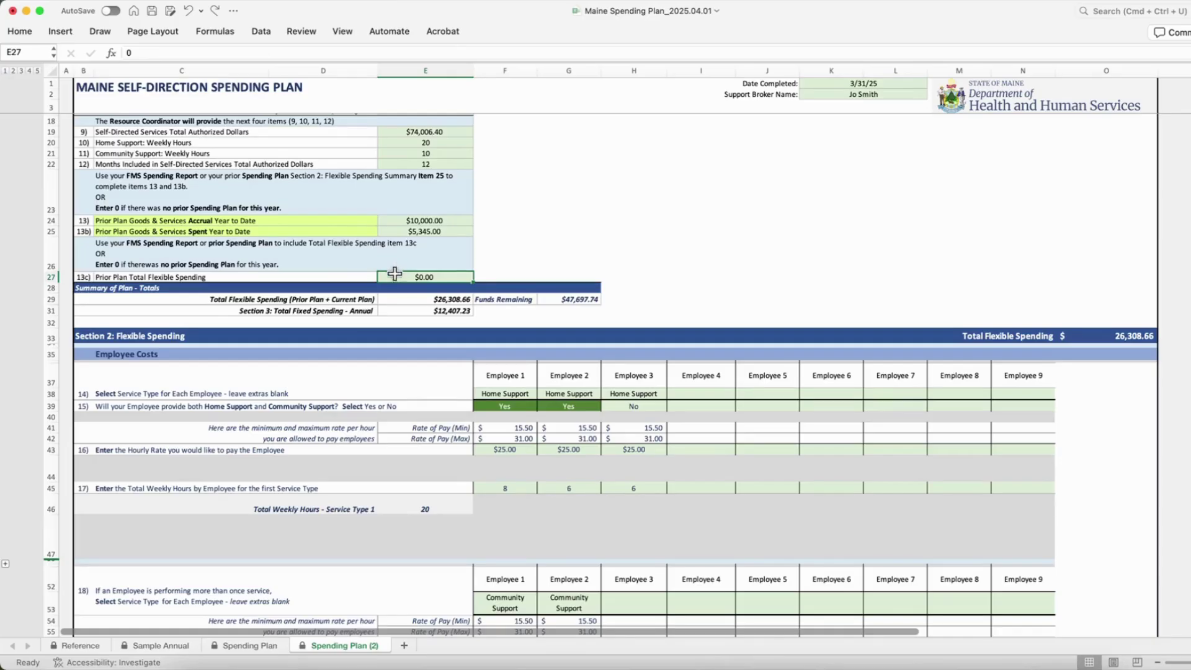
click(253, 644)
scroll(478, 478, up, 10)
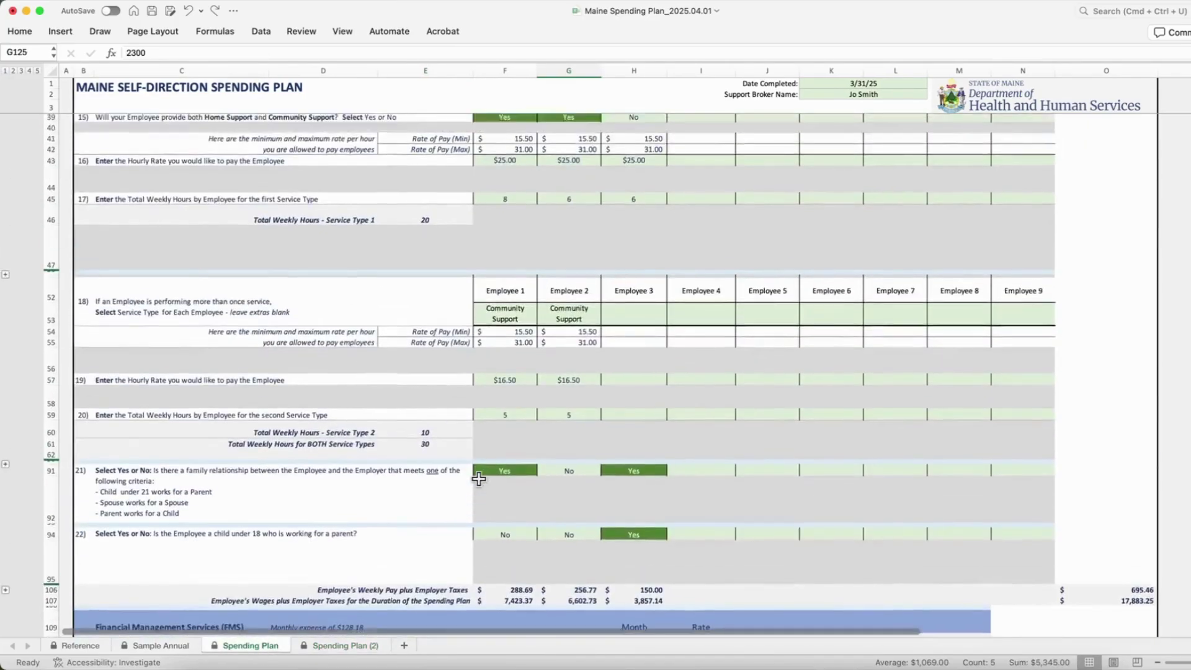
scroll(479, 478, up, 10)
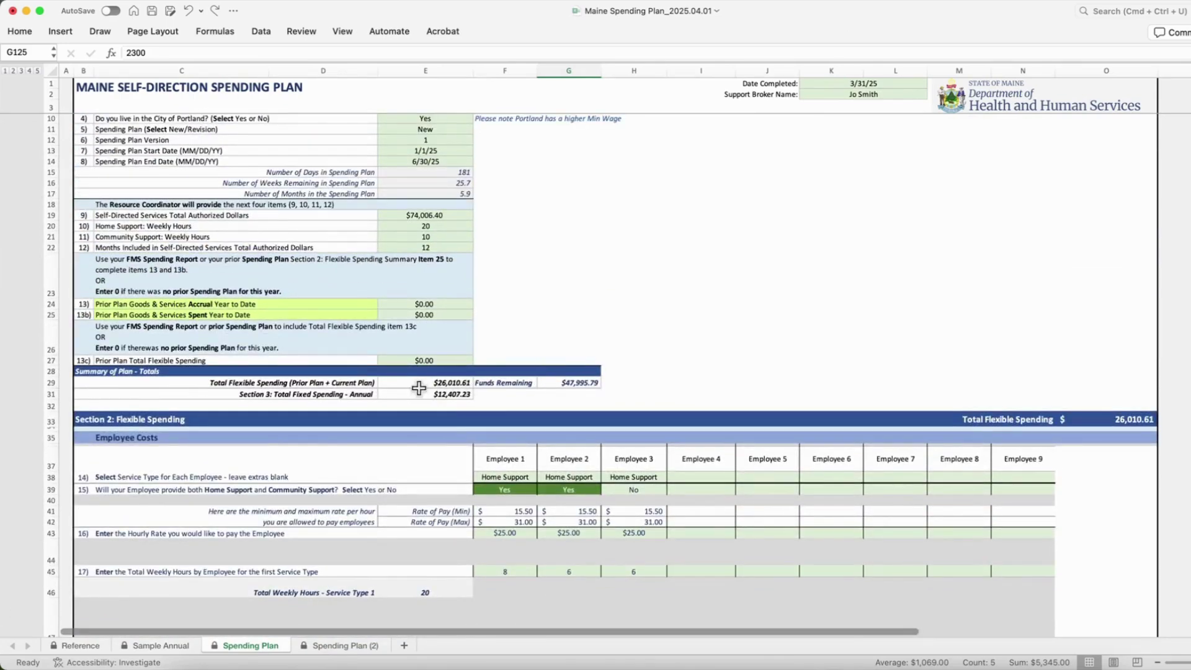
click(446, 378)
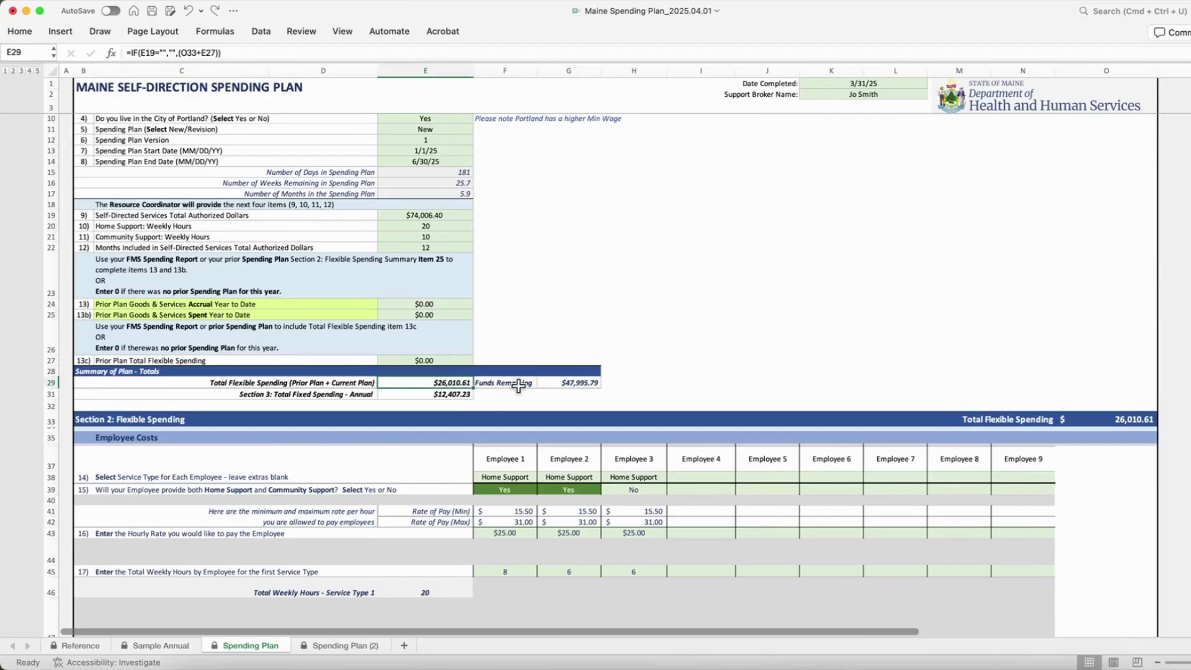
right_click(428, 384)
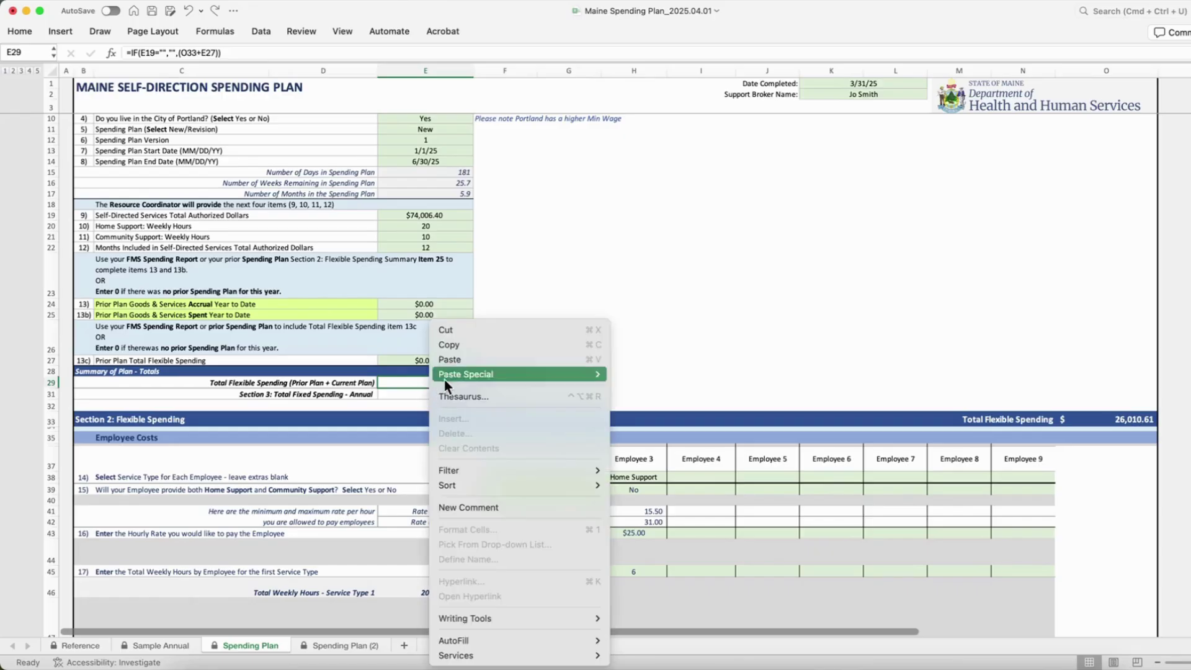
click(454, 342)
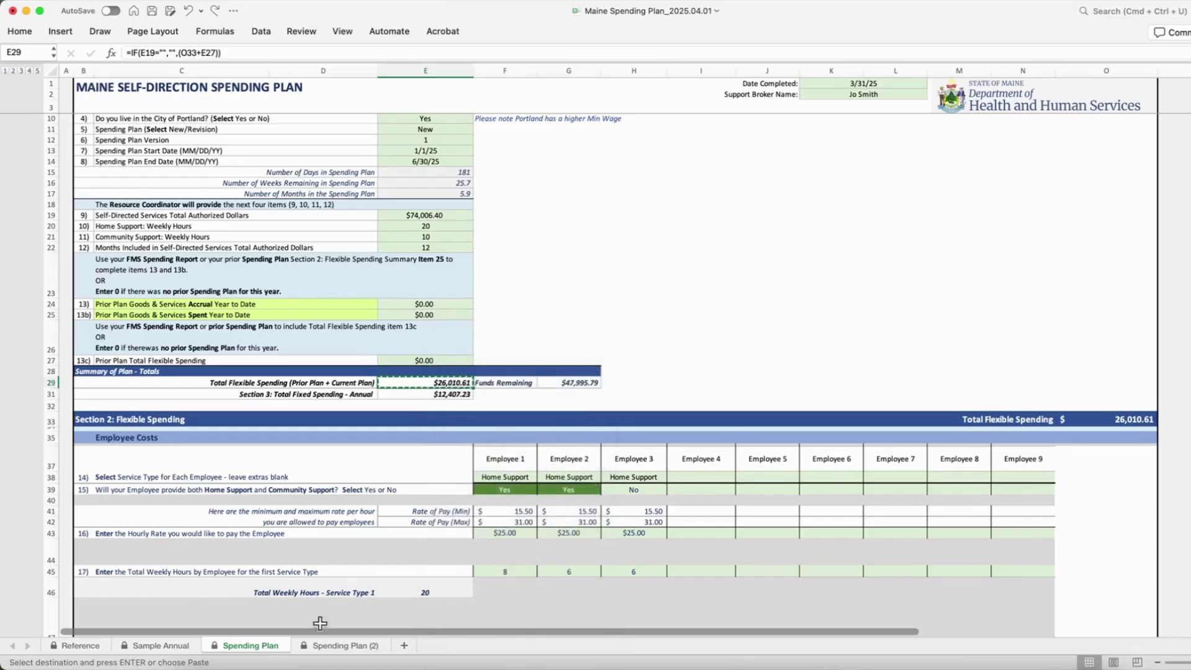
Step: Paste the copied $26,010.61 as a value into item 13c, Prior Plan Total Flexible Spending, on Spending Plan (2)
click(319, 644)
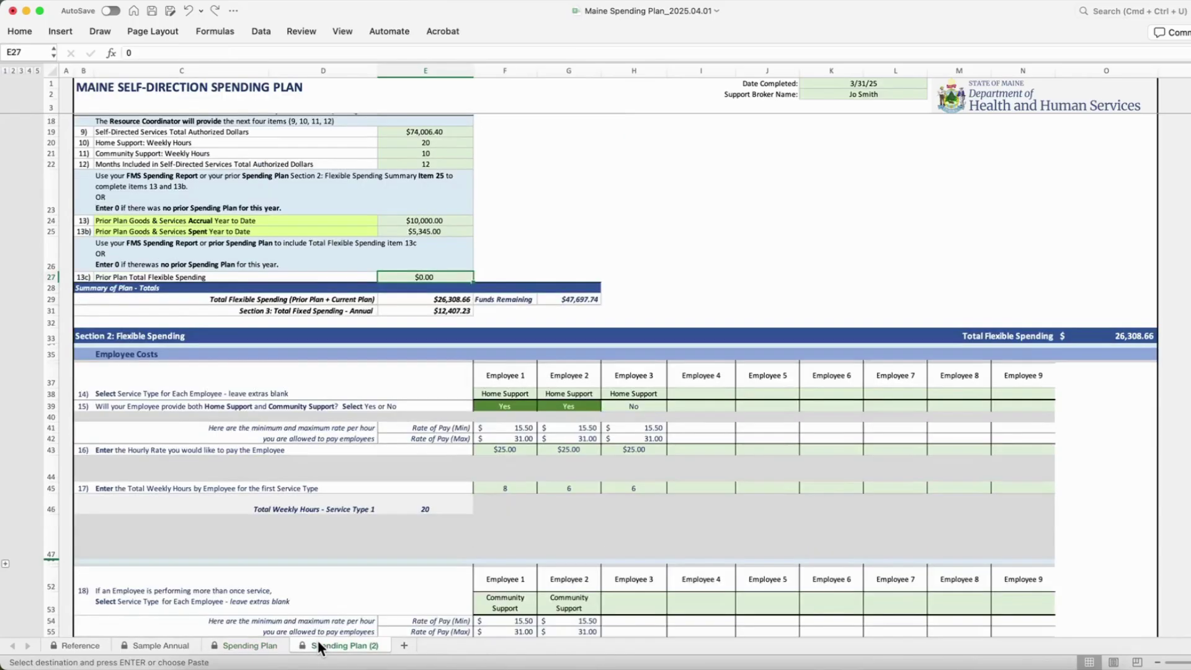
right_click(447, 274)
mouse_move(478, 327)
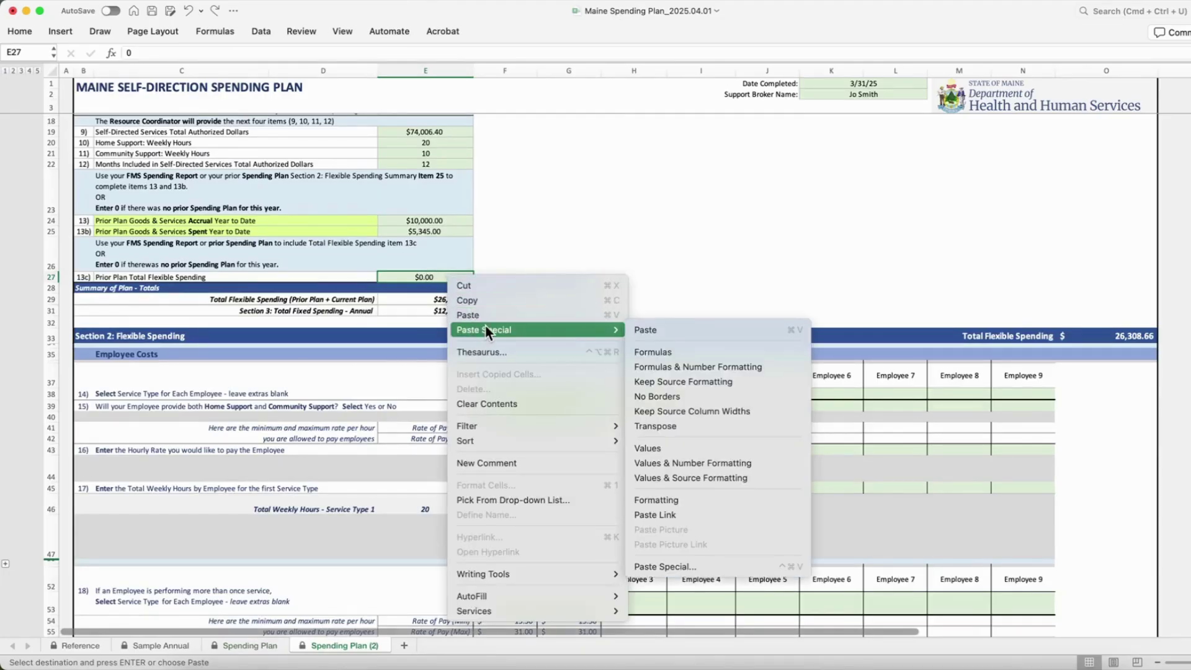
click(663, 449)
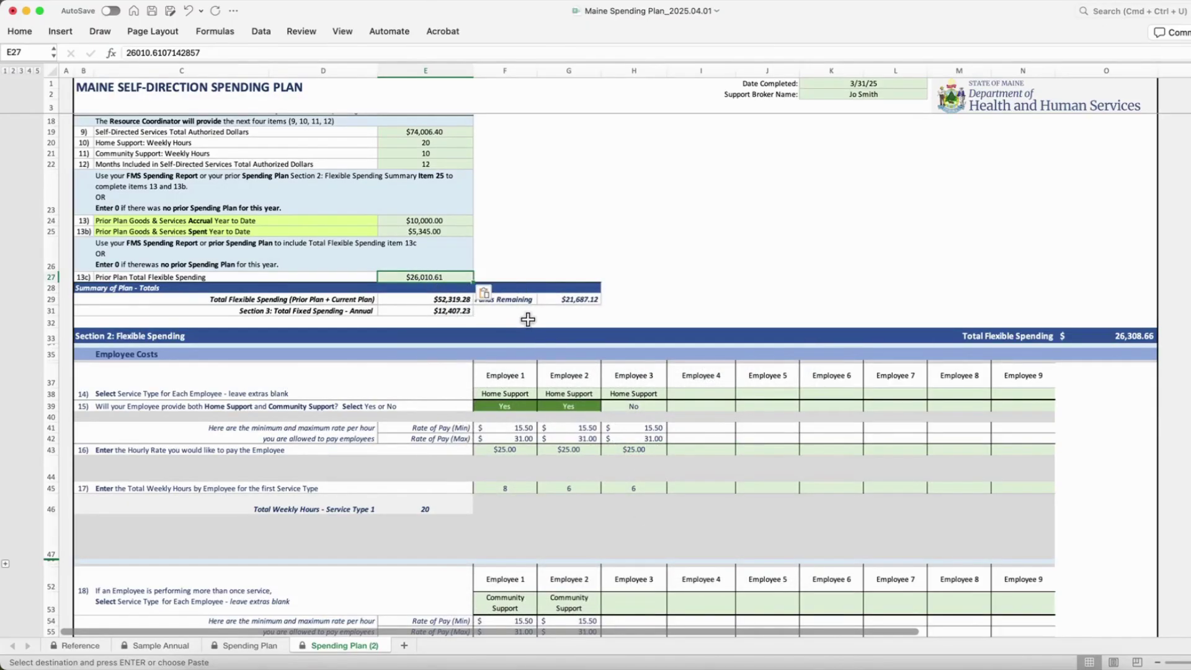
scroll(562, 298, down, 1)
click(655, 233)
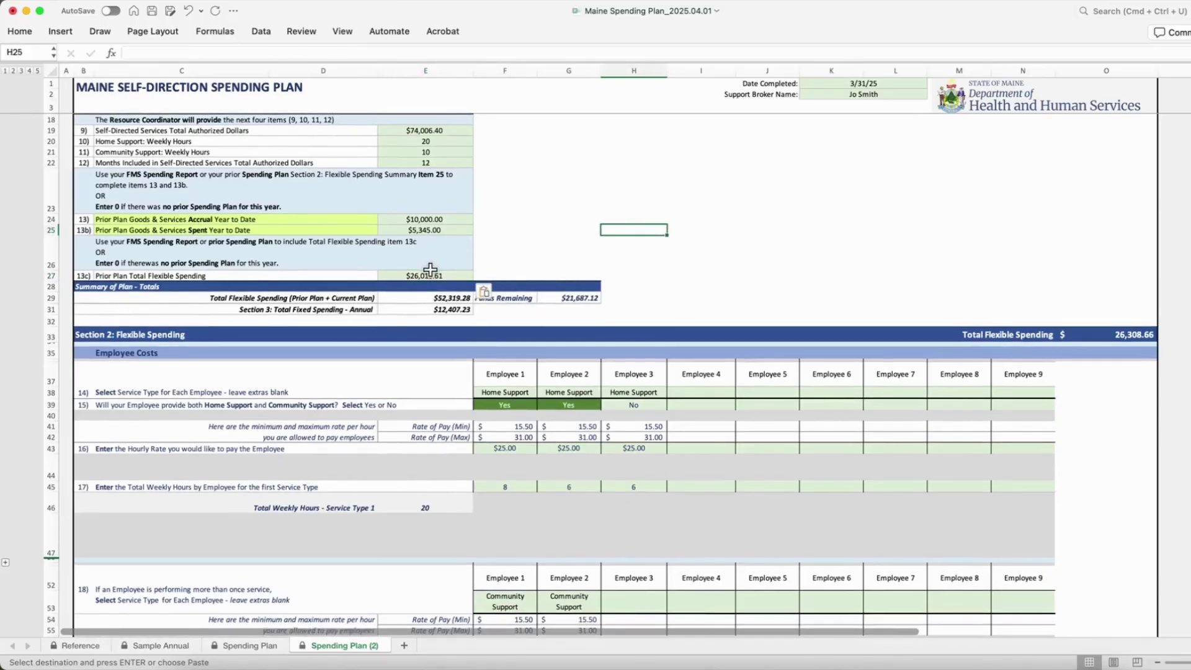
Step: Examine Total Flexible Spending and Funds Remaining on Spending Plan (2) and compare them with the original plan's summary totals
scroll(438, 310, up, 1)
click(465, 302)
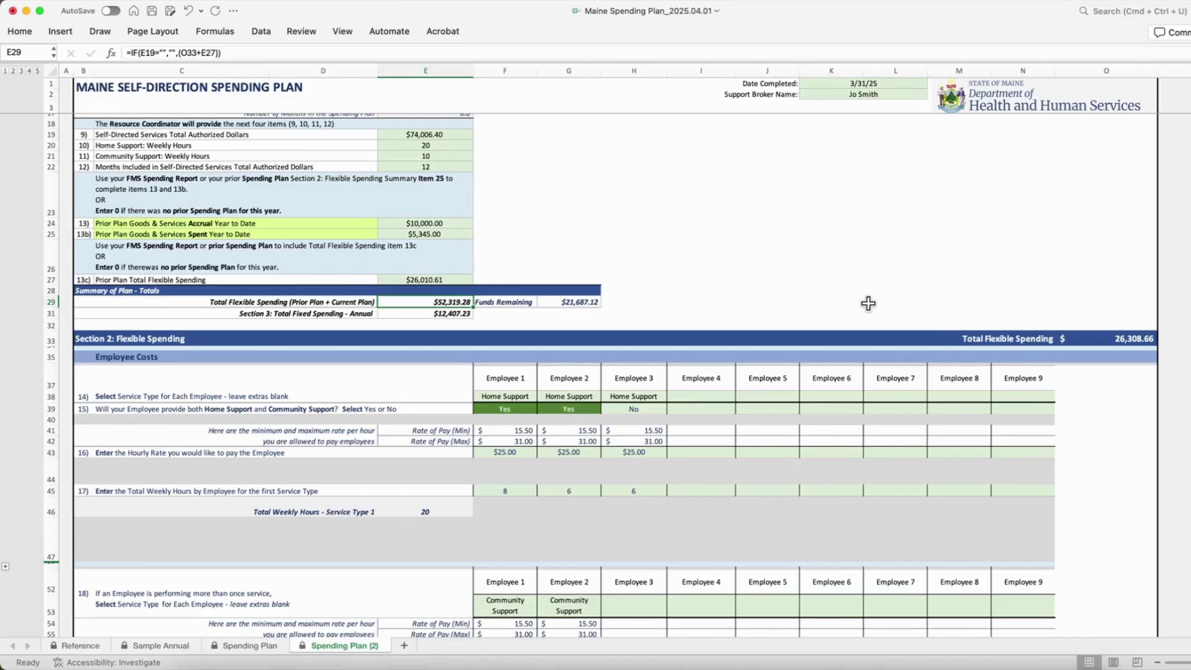
click(594, 304)
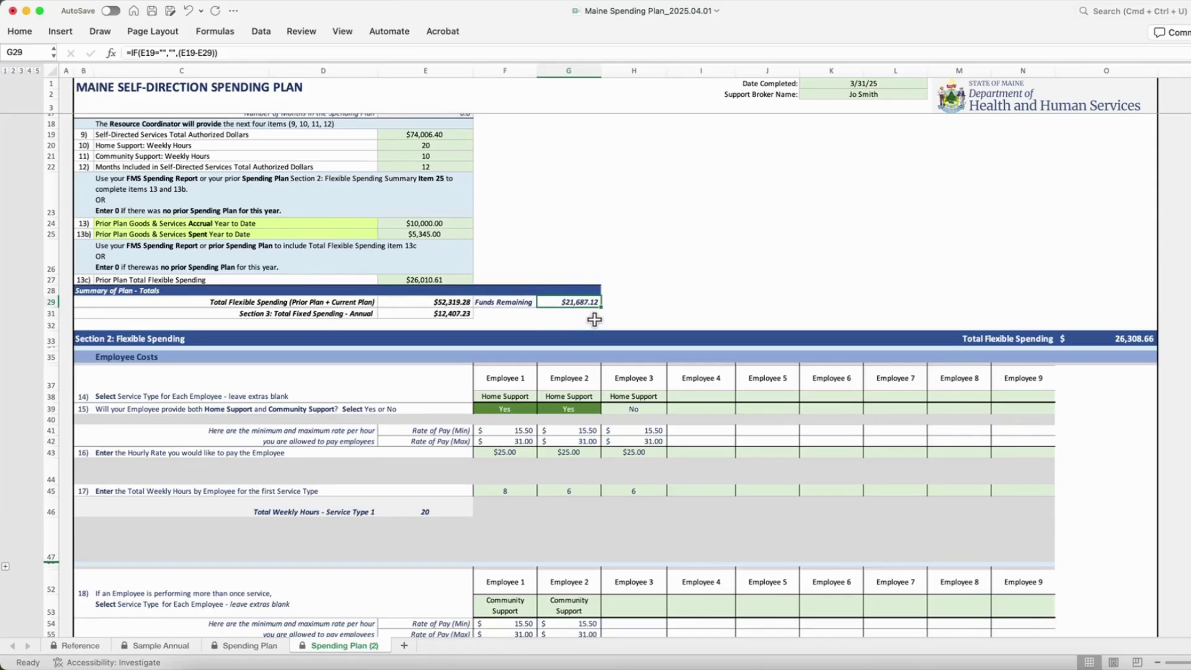
scroll(594, 319, up, 1)
key(super+c)
key(super+v)
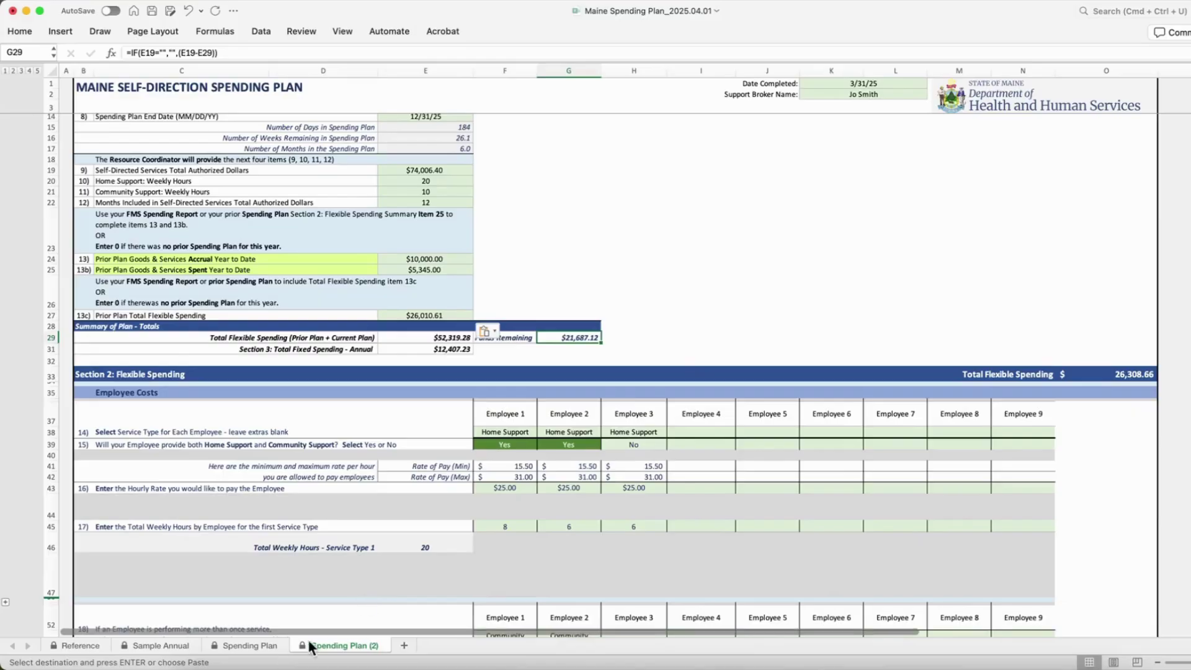
click(252, 645)
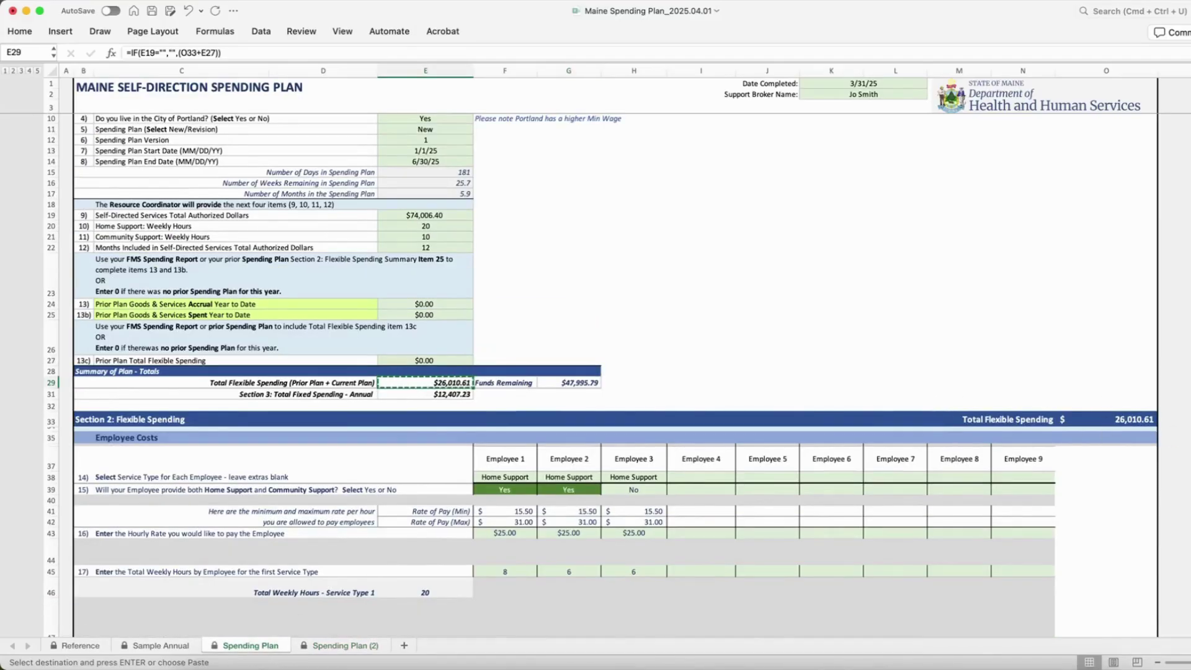
click(345, 646)
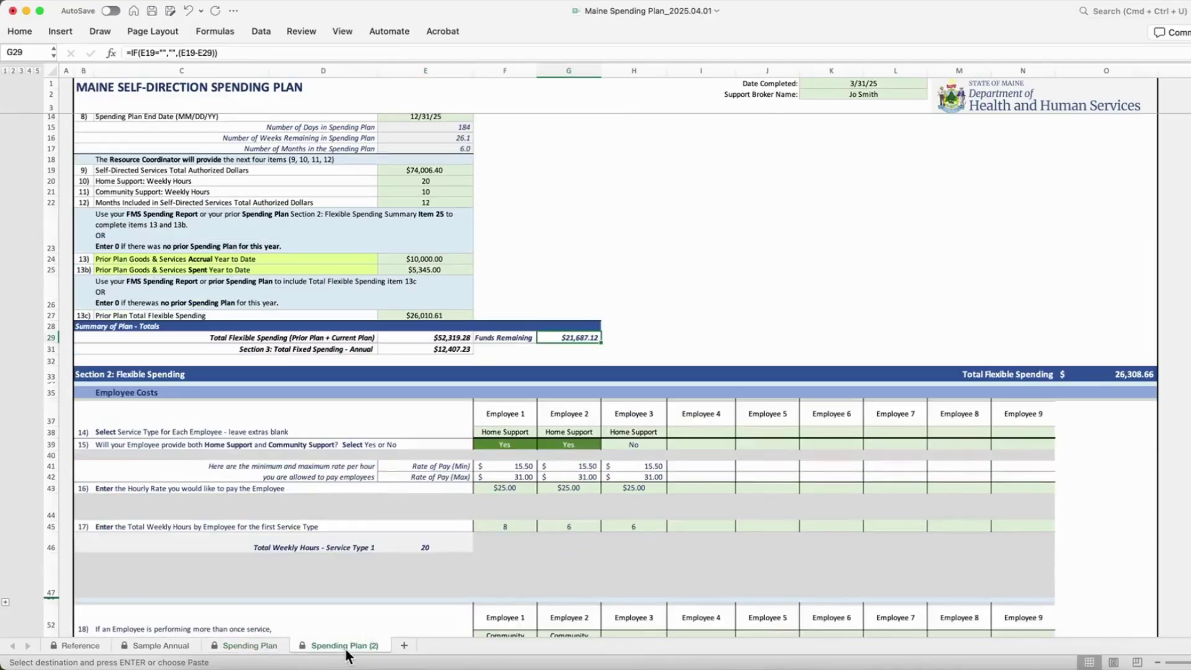
Step: Undo the last change to the Individual-Directed Goods & Services entries in item 25 of Spending Plan (2)
scroll(467, 507, down, 5)
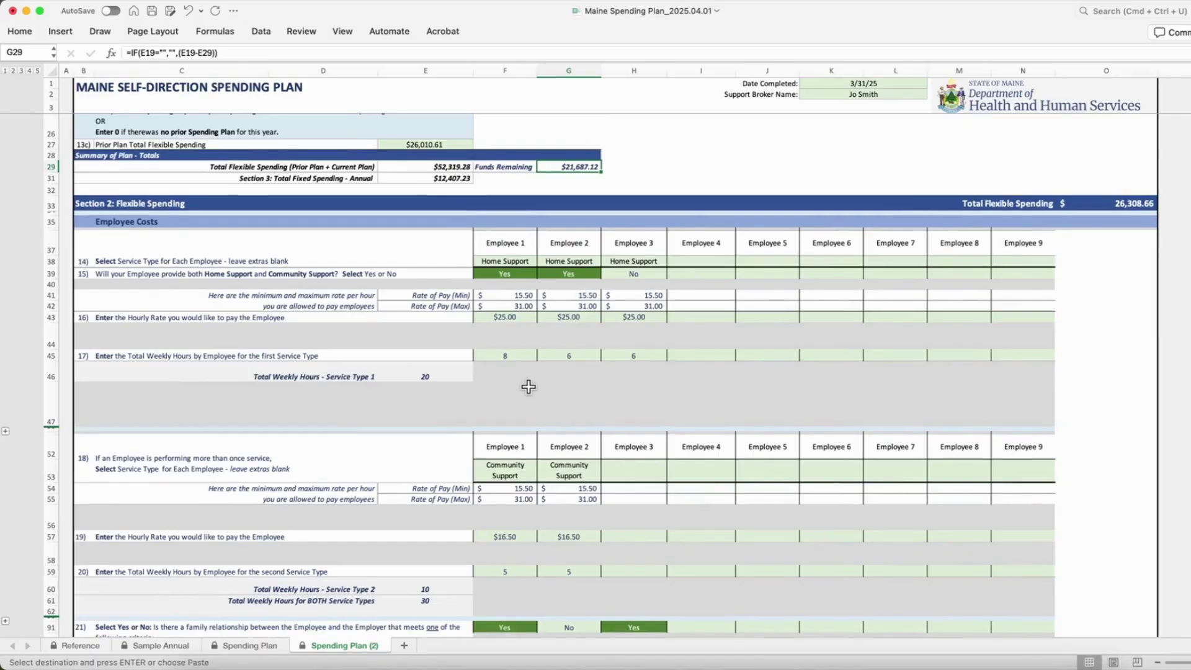
scroll(606, 404, down, 1)
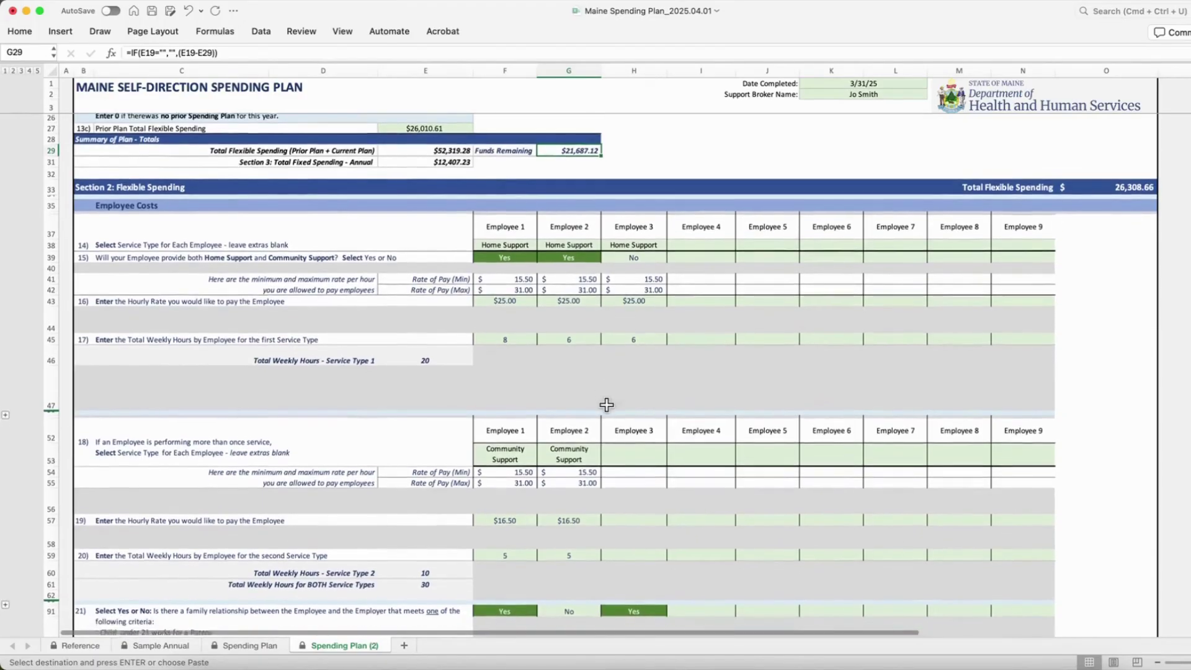
scroll(606, 403, down, 10)
scroll(678, 450, down, 8)
scroll(678, 450, up, 4)
key(super+z)
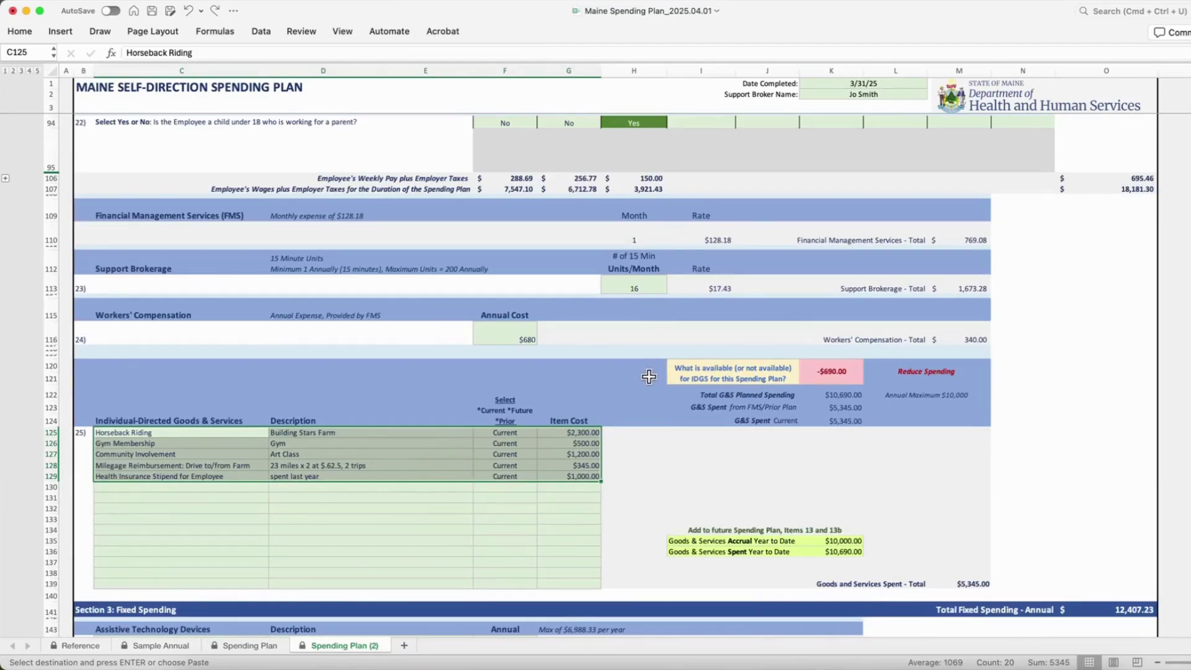
click(560, 443)
click(543, 496)
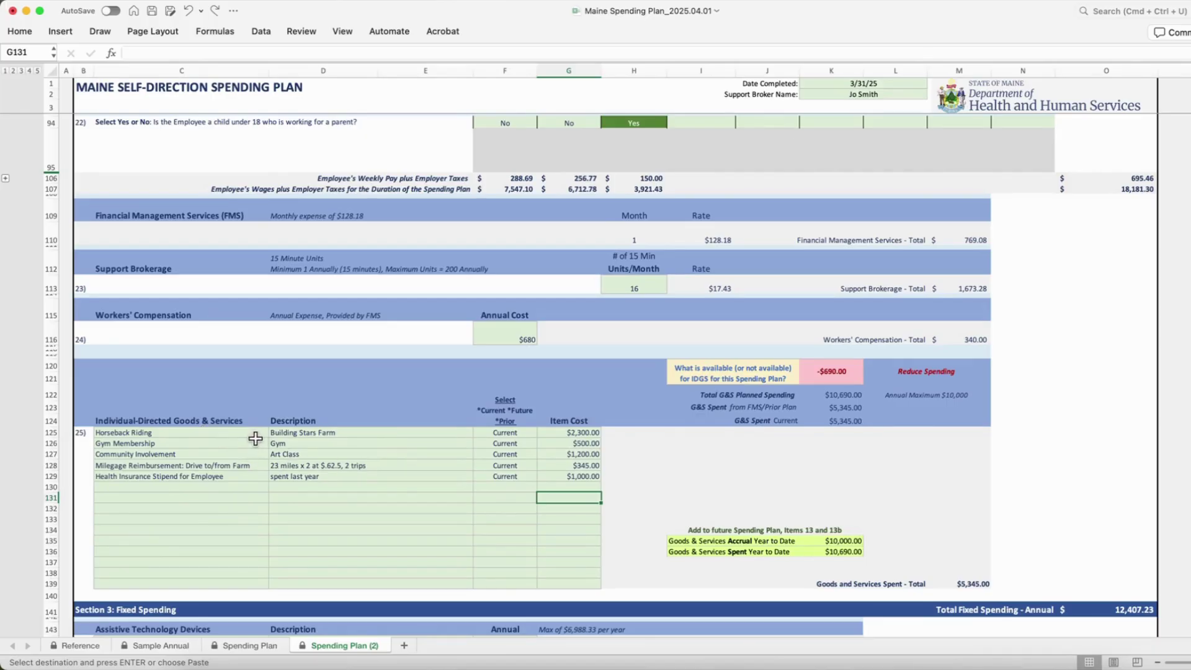
Step: Mark all five existing Individual-Directed Goods & Services entries in item 25, Horseback Riding through Health Insurance Stipend, as Prior
click(524, 429)
text(Prior)
key(Return)
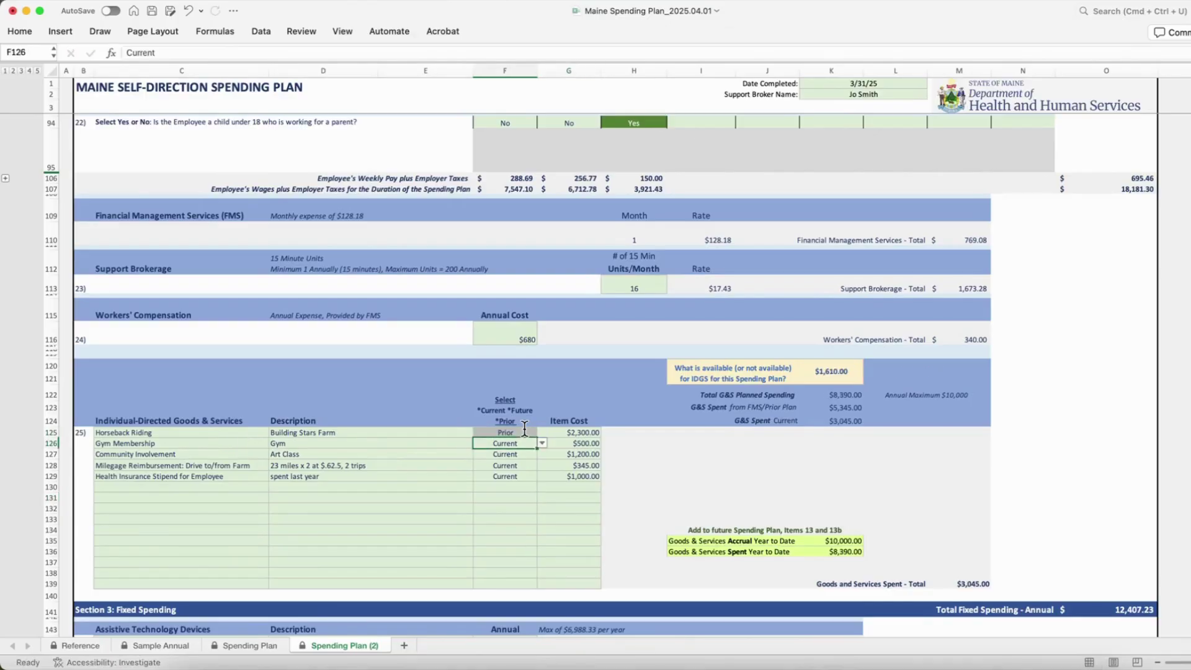
click(542, 443)
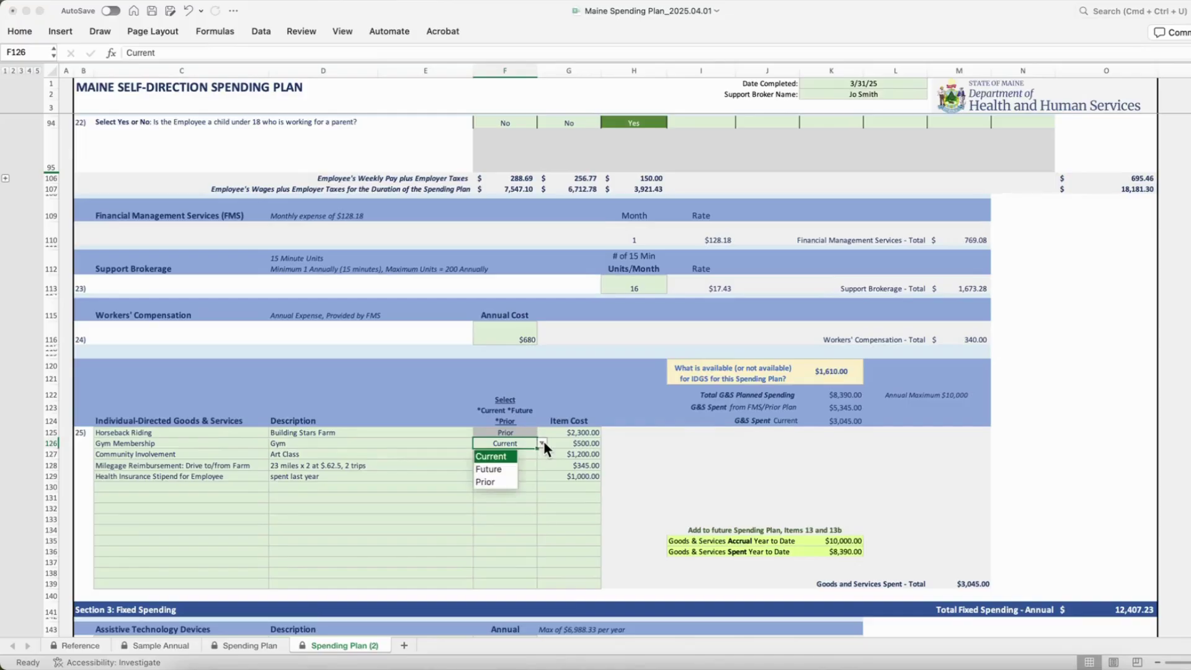
click(503, 482)
drag(537, 448, 537, 479)
click(576, 467)
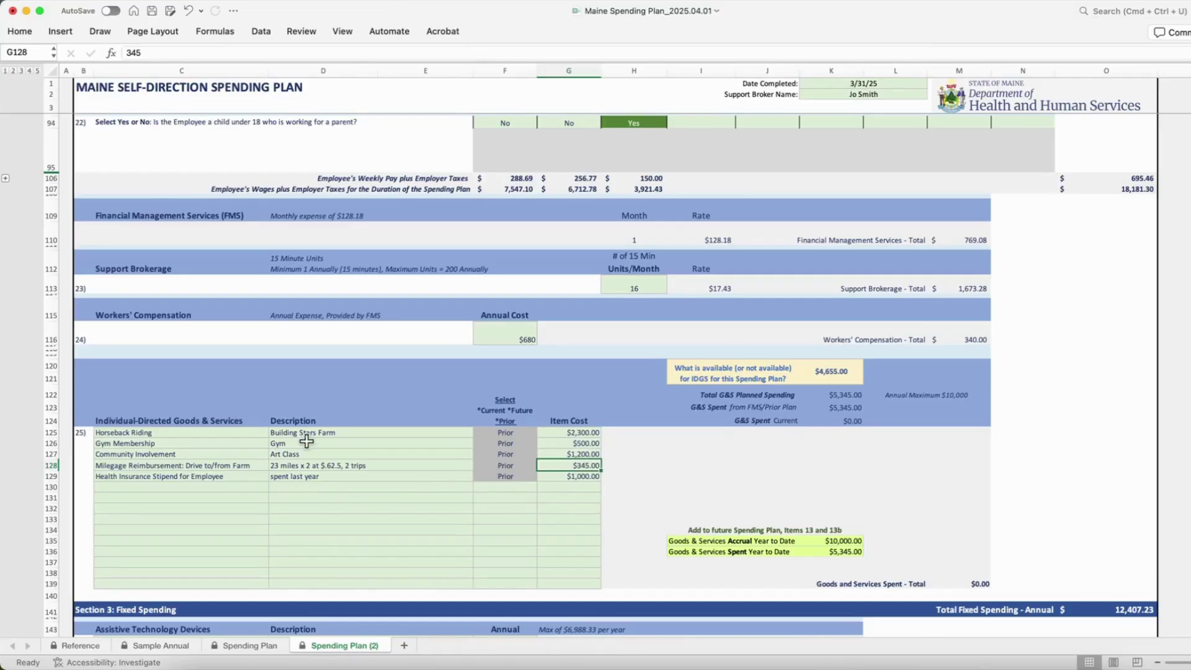
Step: Copy the mileage reimbursement item and its description from row 128 into row 132 of the goods and services list
click(240, 496)
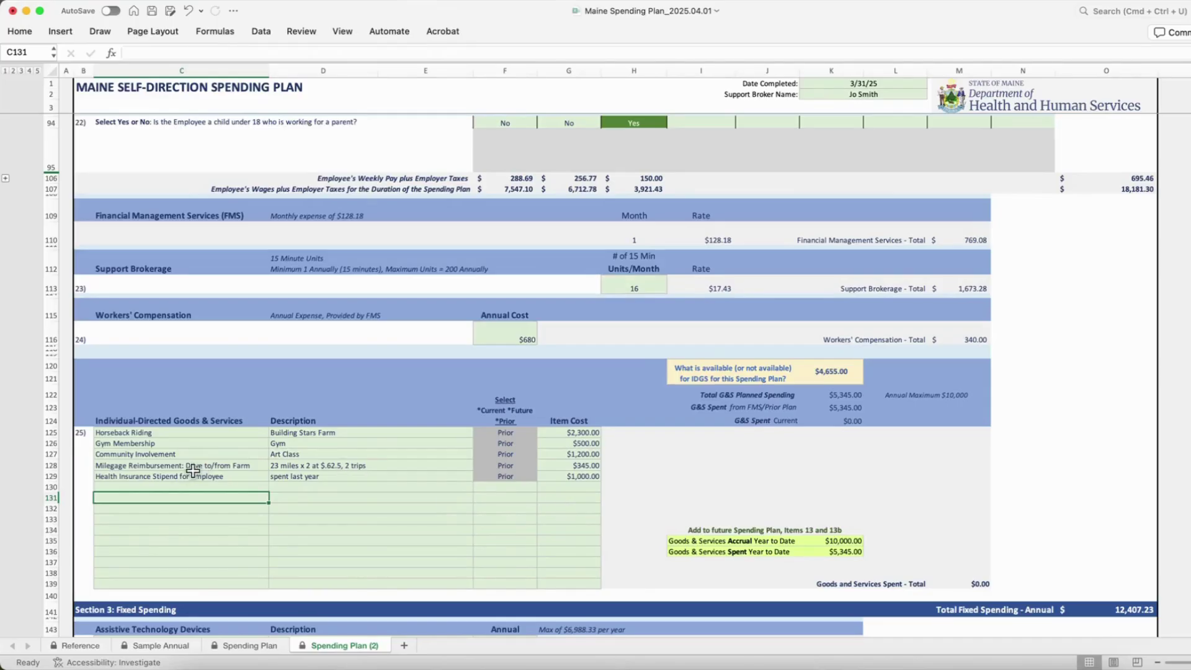
drag(204, 464, 344, 460)
key(super+c)
click(174, 503)
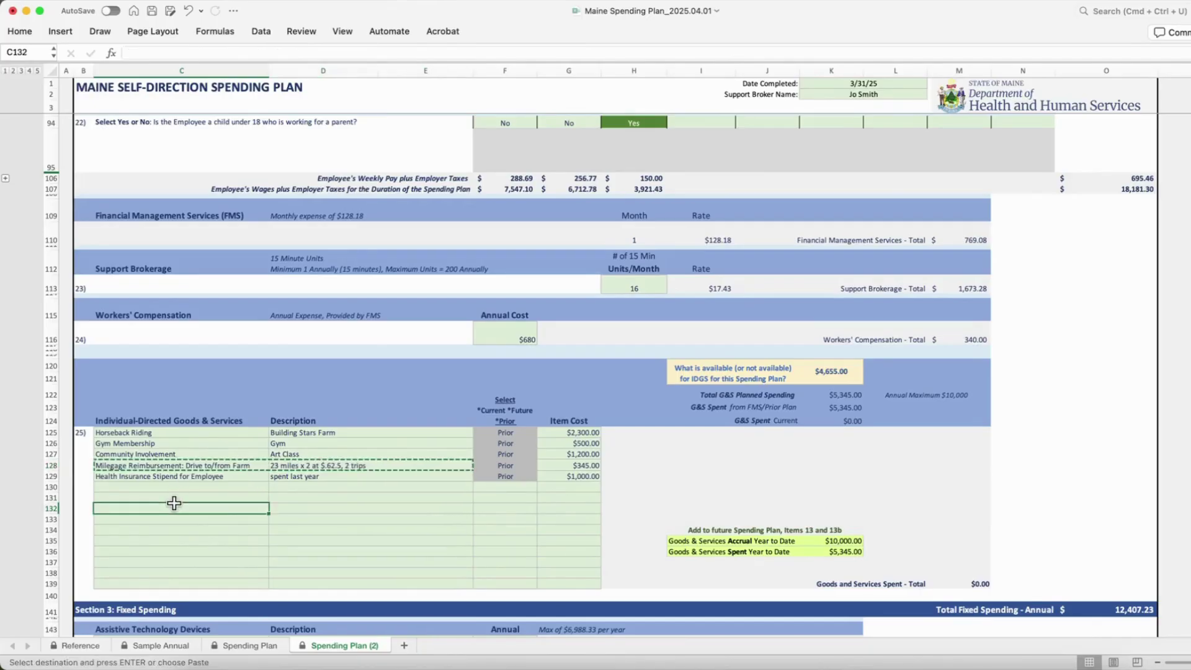
key(super+v)
Step: Set the mileage reimbursement entry in row 132 to Current with an item cost of $250
click(502, 508)
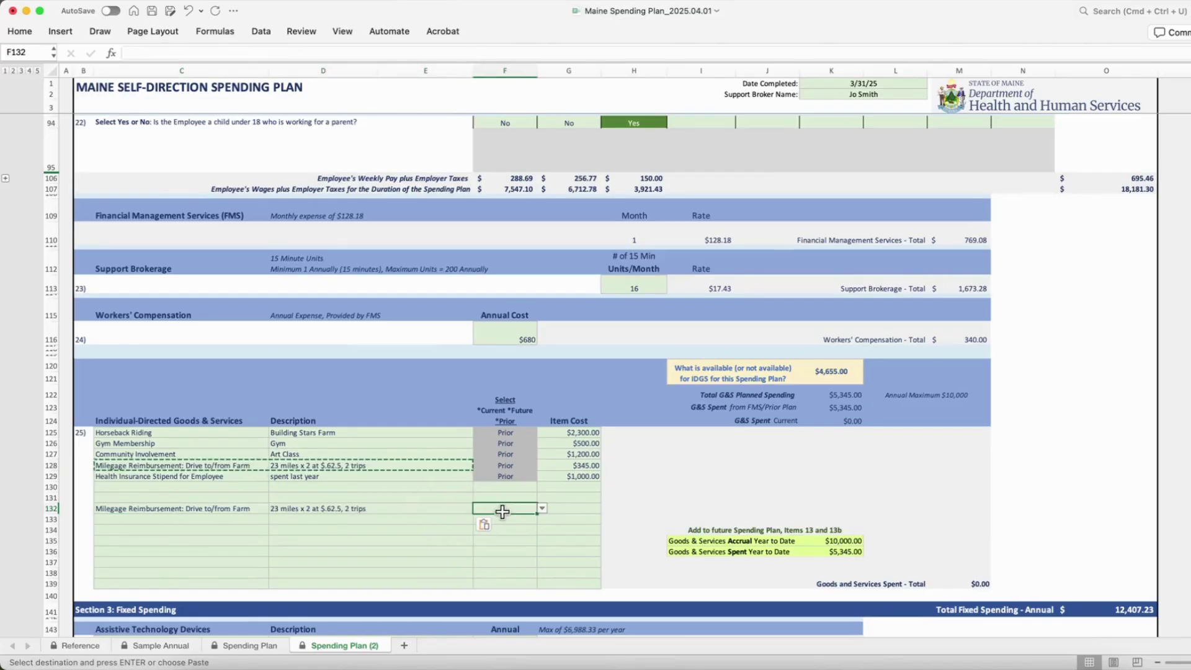
text(Current)
key(Tab)
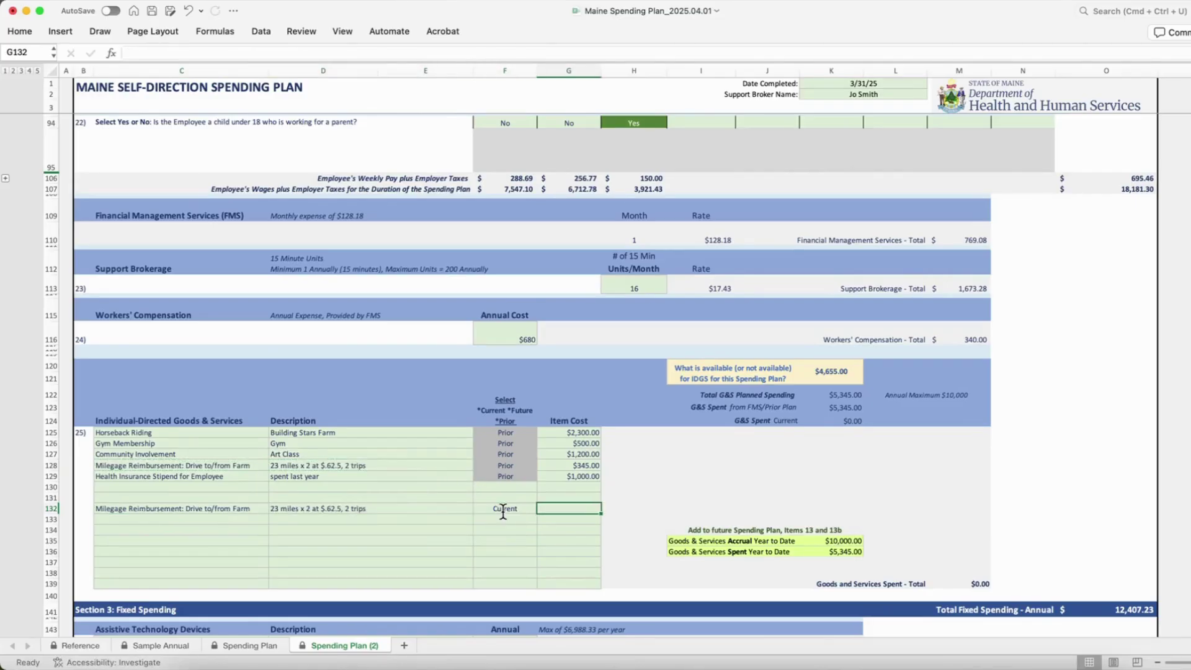
text(250)
key(Return)
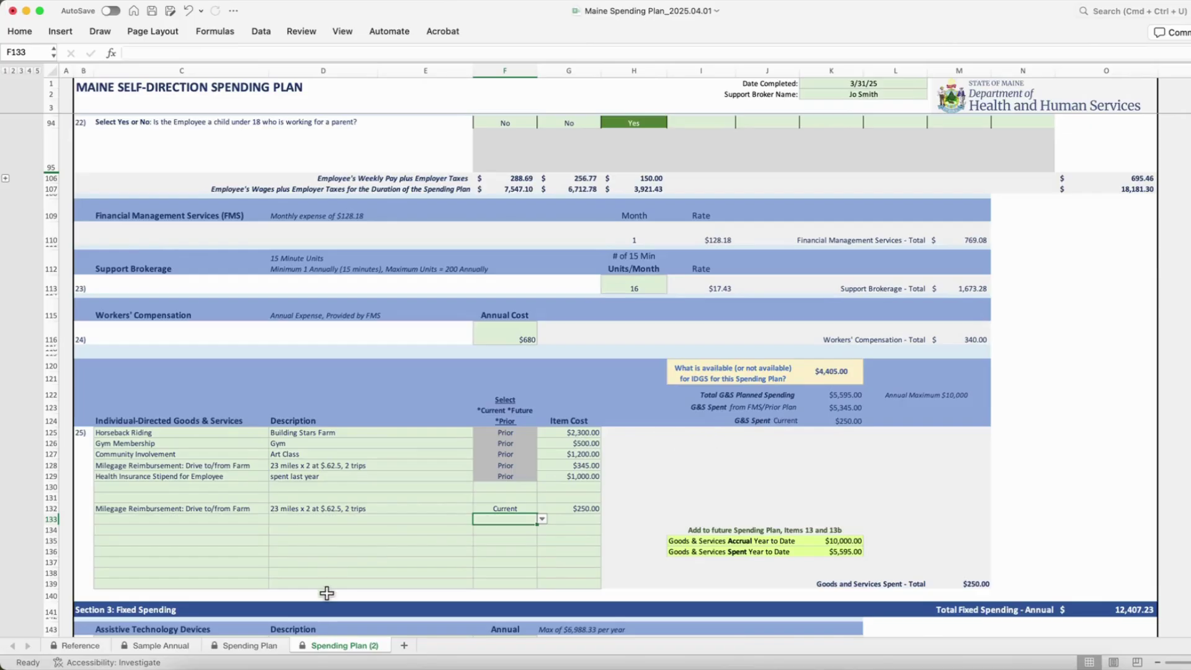
Step: Examine the Section 3 Fixed Spending entries in items 26 through 29 of Spending Plan (2)
scroll(327, 594, down, 5)
scroll(327, 594, down, 5)
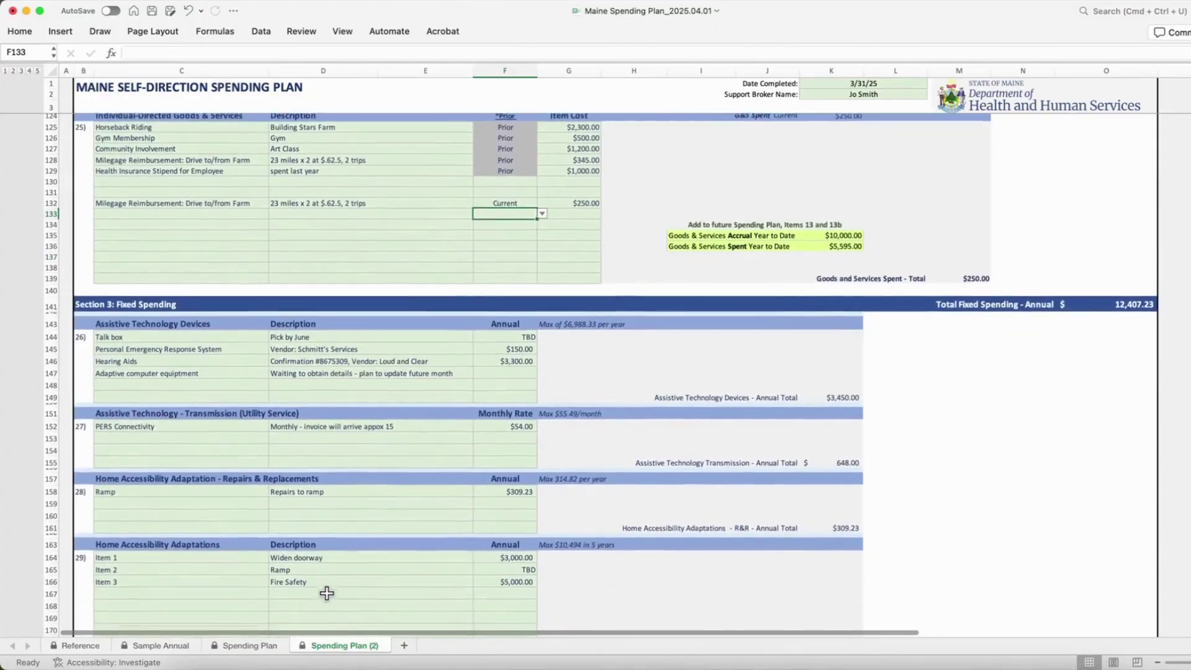
scroll(327, 594, down, 1)
scroll(361, 529, down, 1)
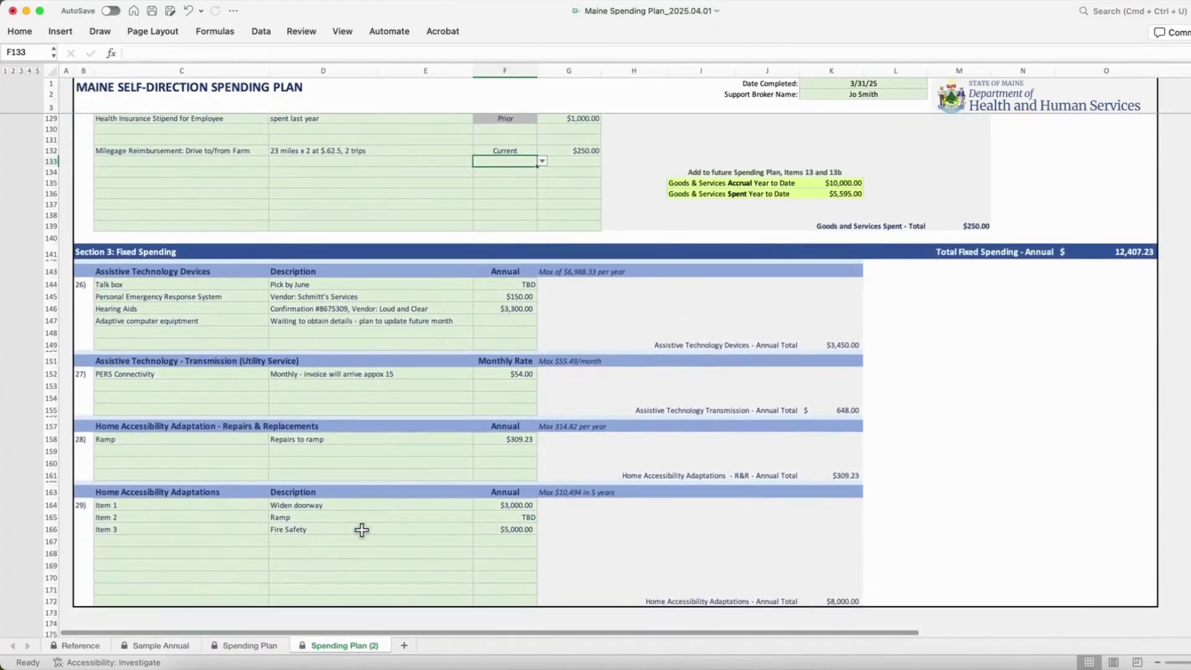
scroll(361, 529, down, 1)
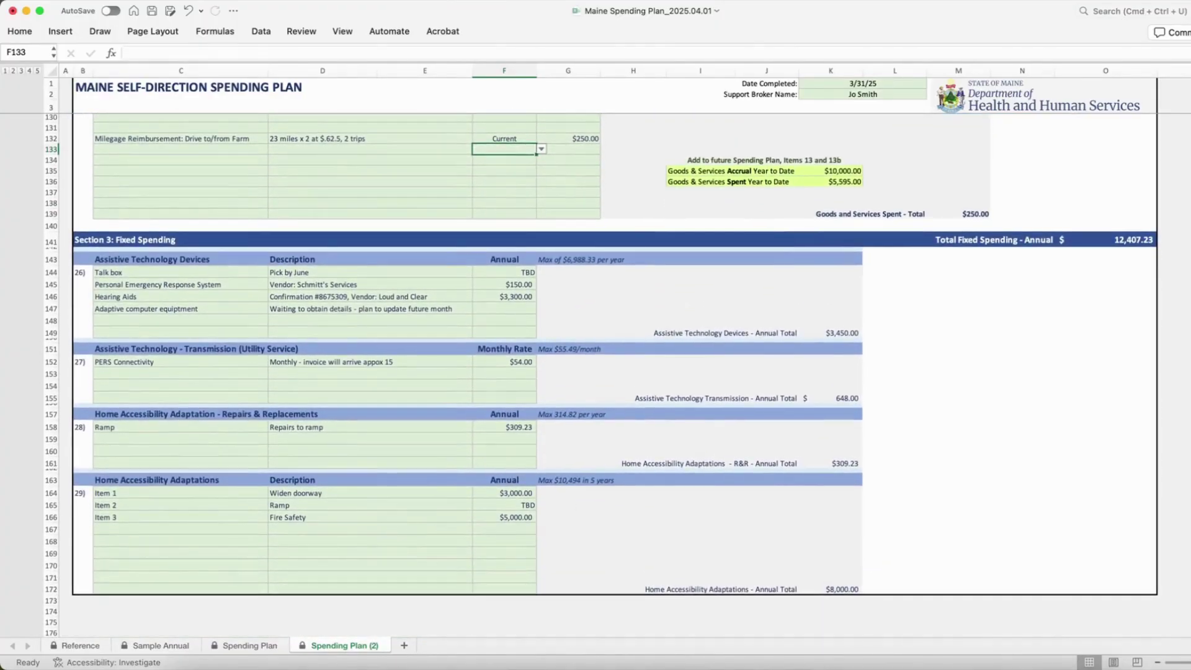